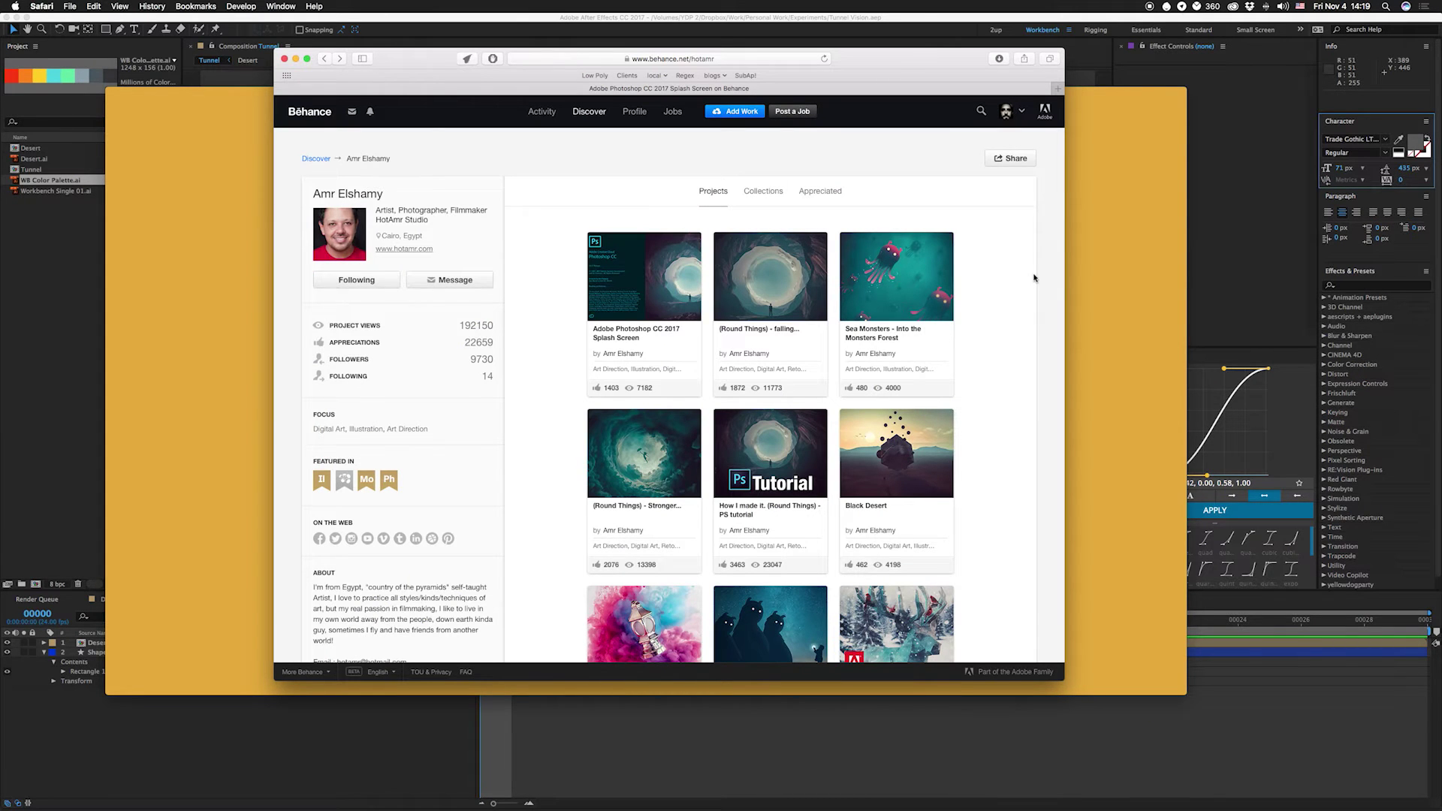
# Browse the Splash Screen and Falling... (Round Things) projects, returning to the Behance profile each time.
pyautogui.click(681, 278)
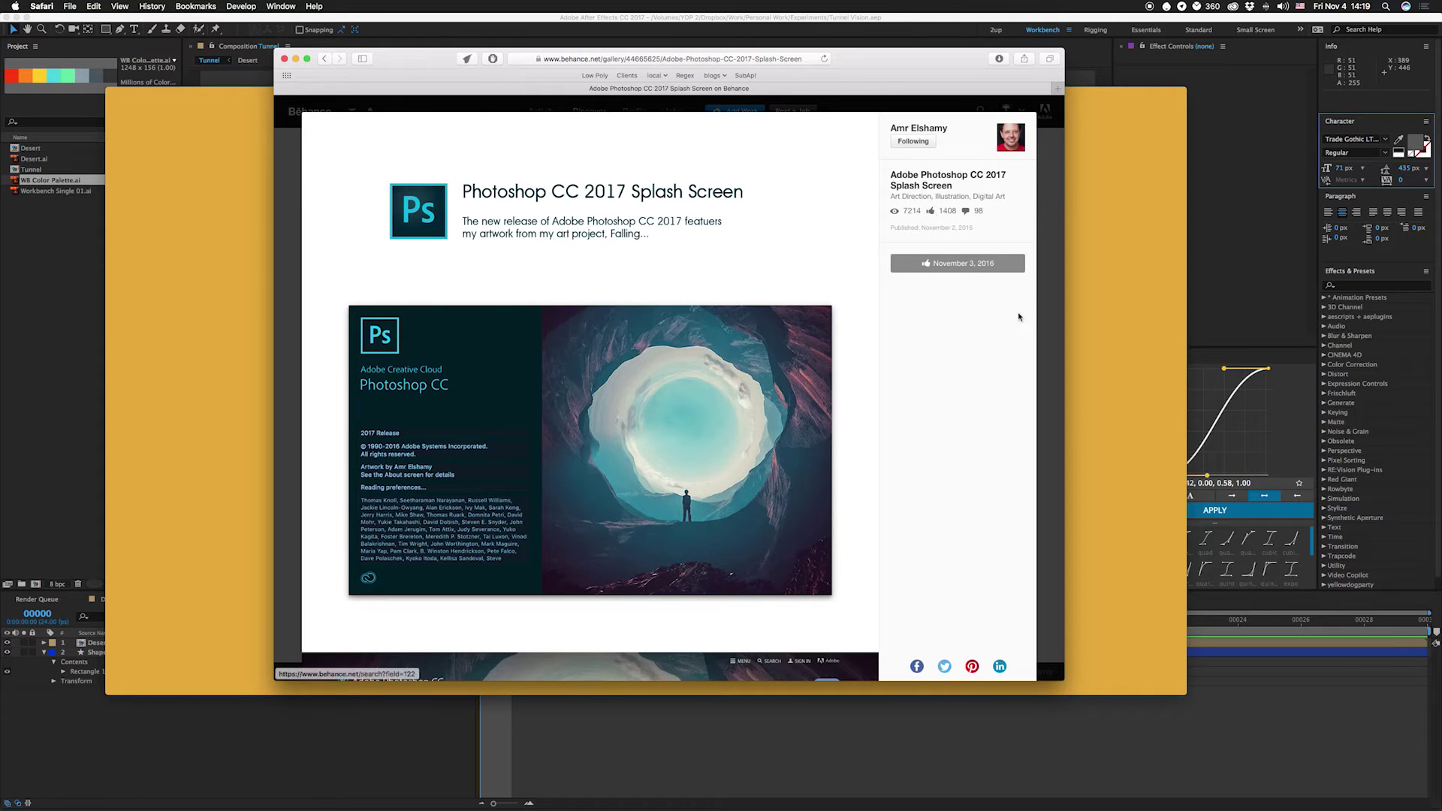
pyautogui.click(1058, 190)
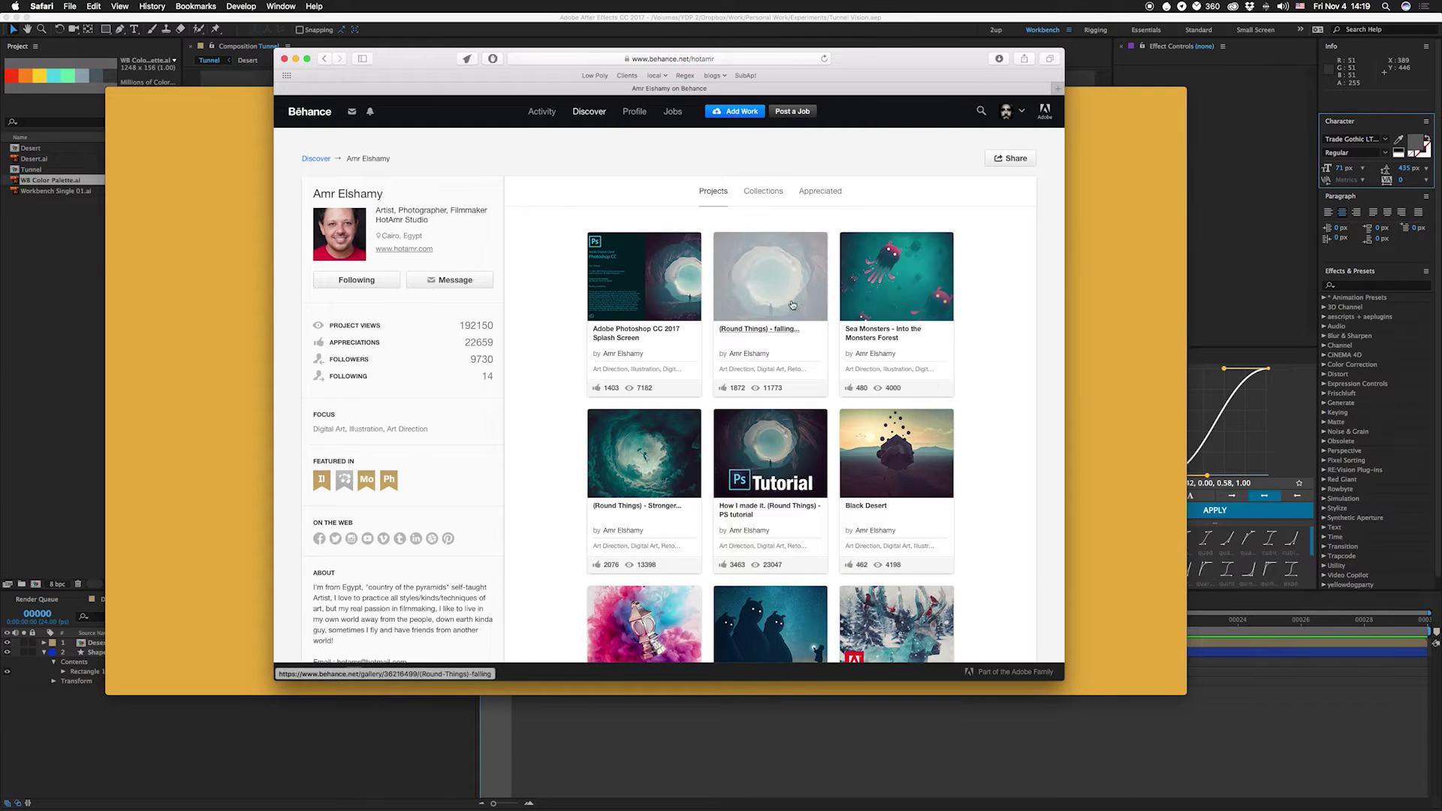
pyautogui.click(774, 284)
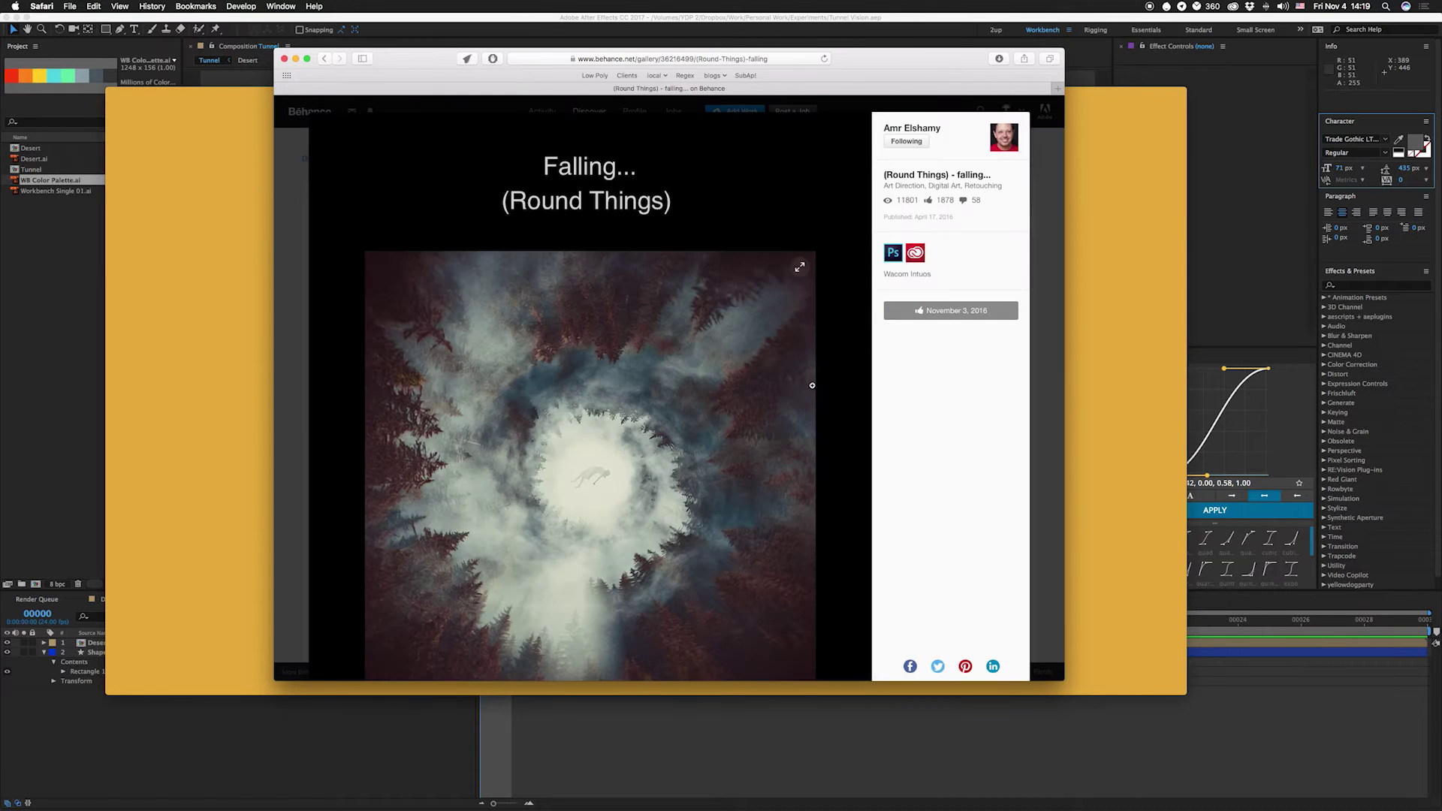
pyautogui.scroll(-10, 810, 385)
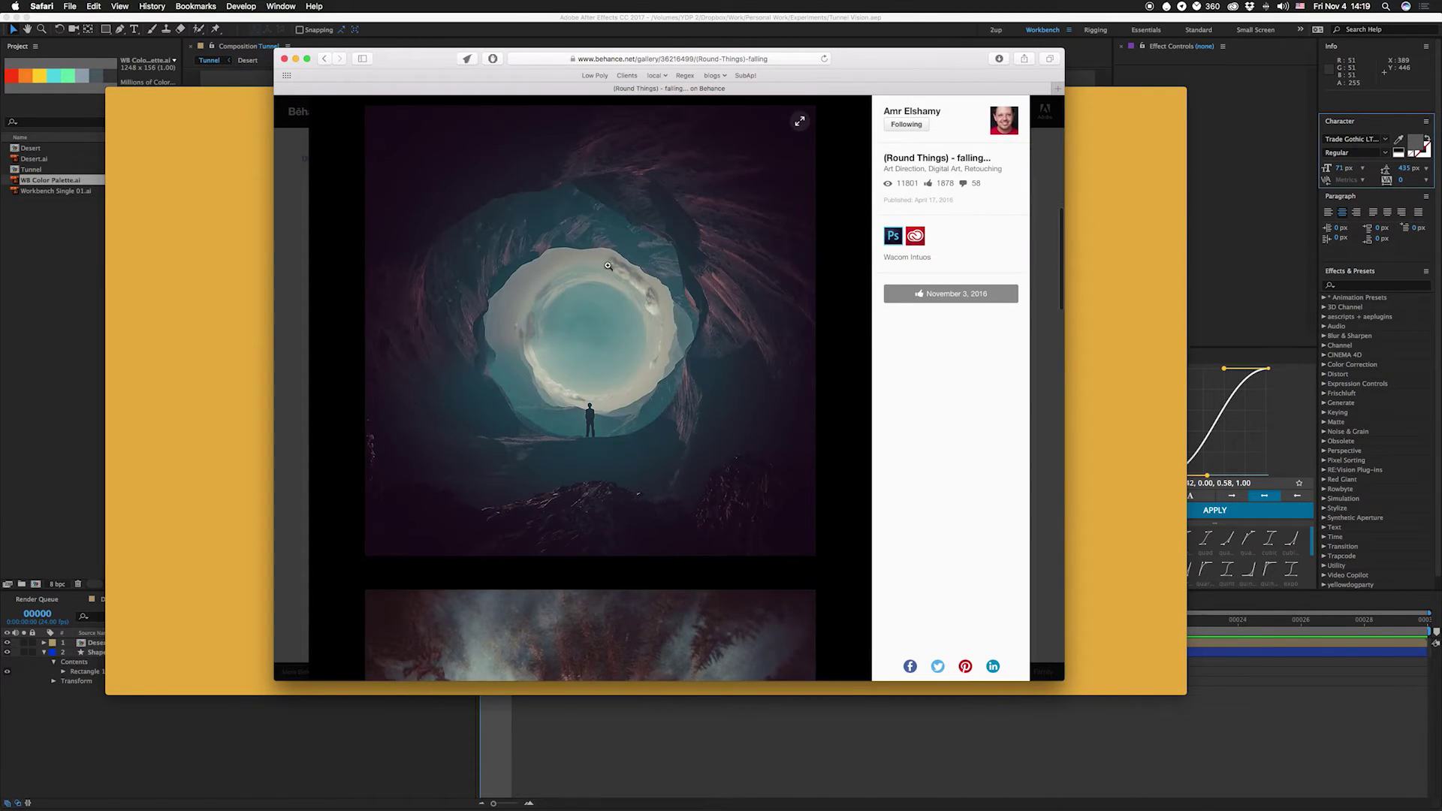
pyautogui.click(825, 357)
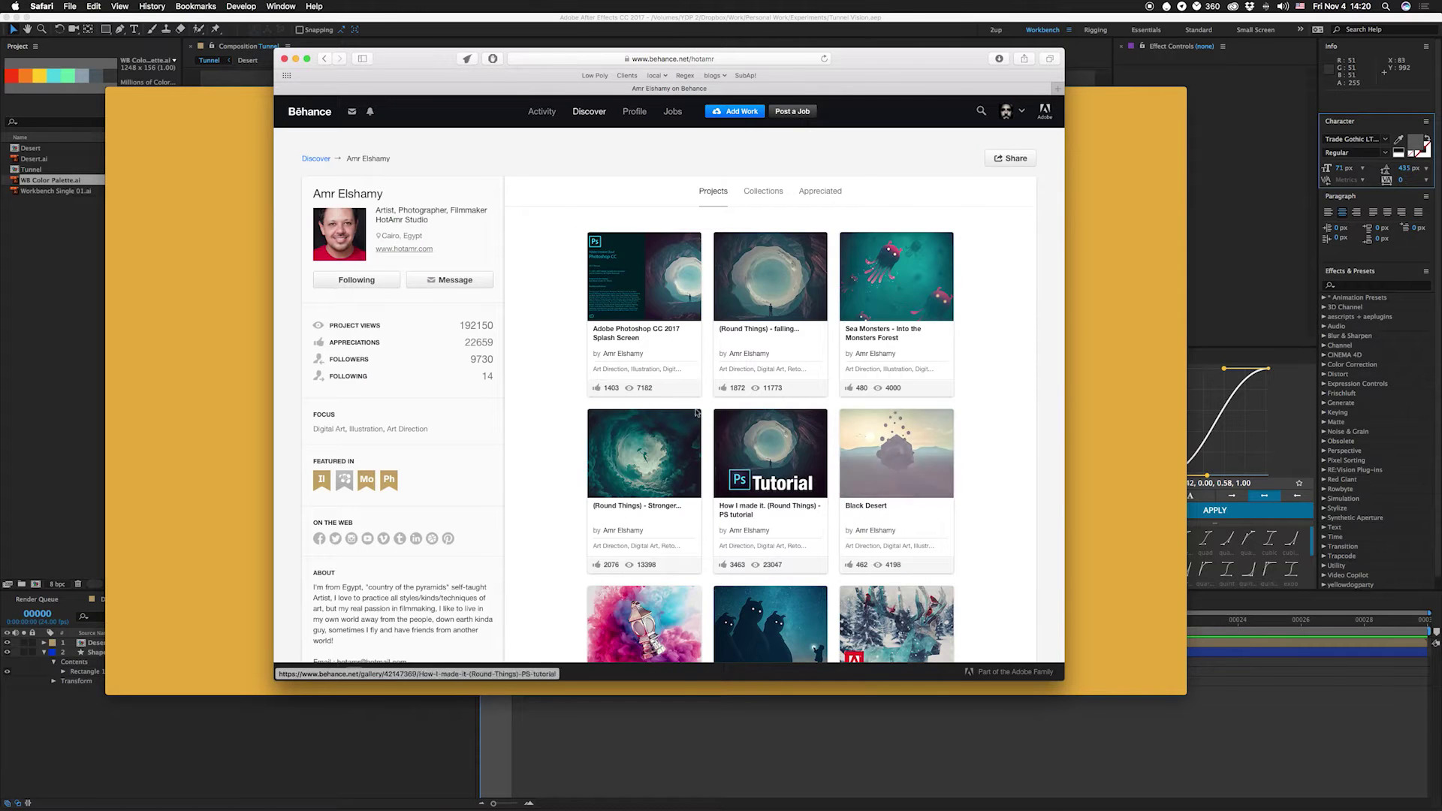
pyautogui.scroll(-3, 754, 308)
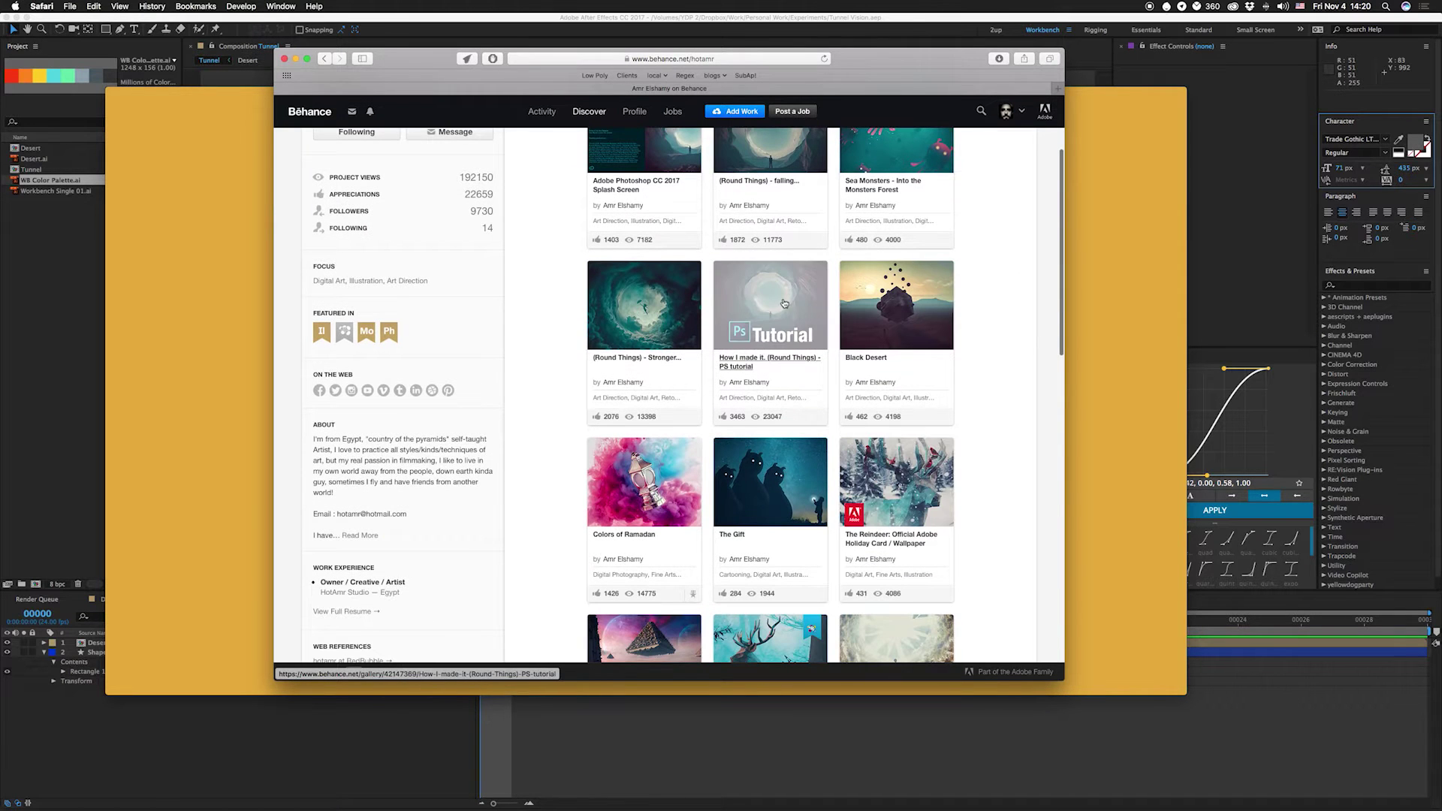
# Open the (Round Things) PS tutorial project and scroll down to its tunnel result image.
pyautogui.click(754, 308)
pyautogui.scroll(-10, 828, 391)
pyautogui.scroll(-10, 828, 424)
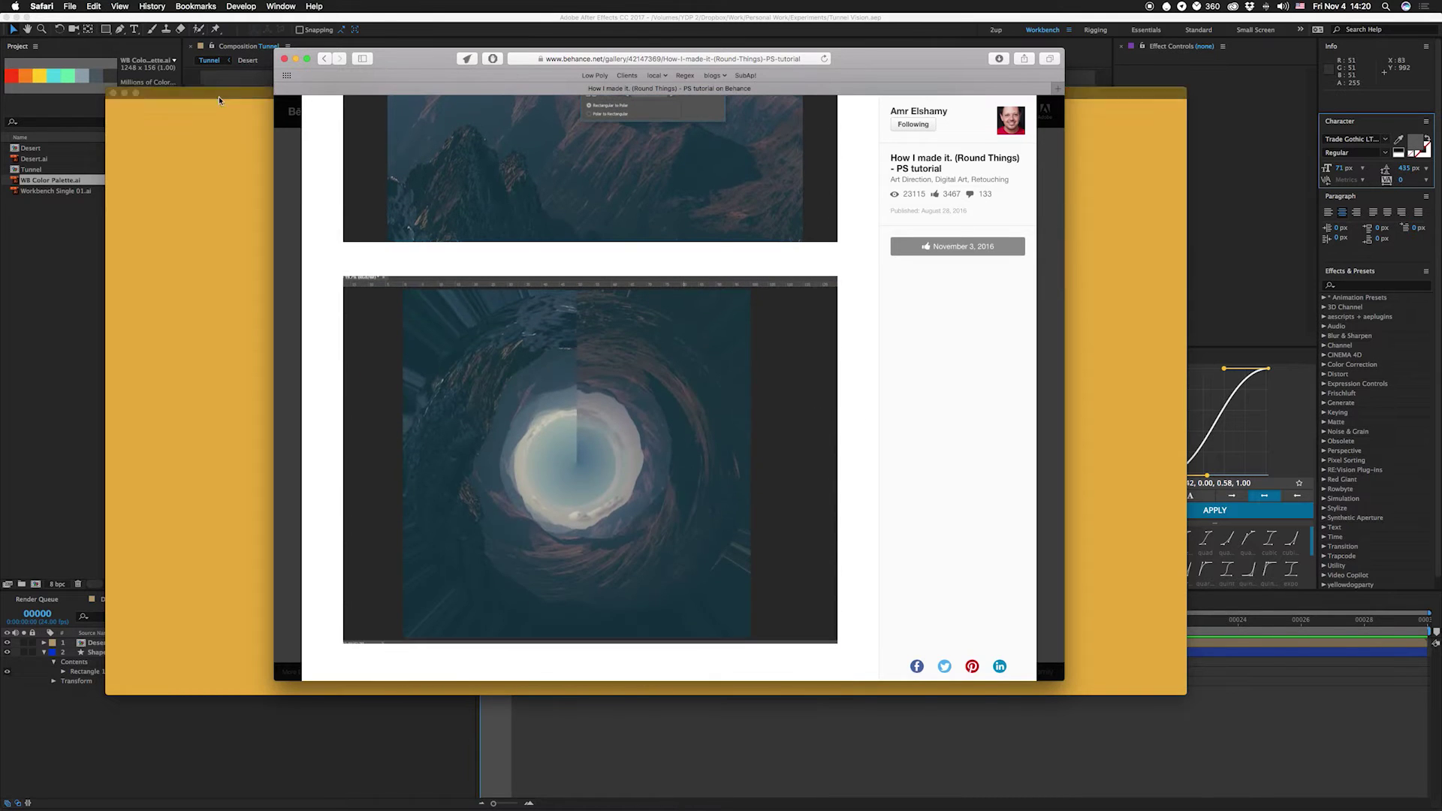
# Bring the Lightning Streaming 90.mov window forward and play the animated rings movie.
pyautogui.click(197, 104)
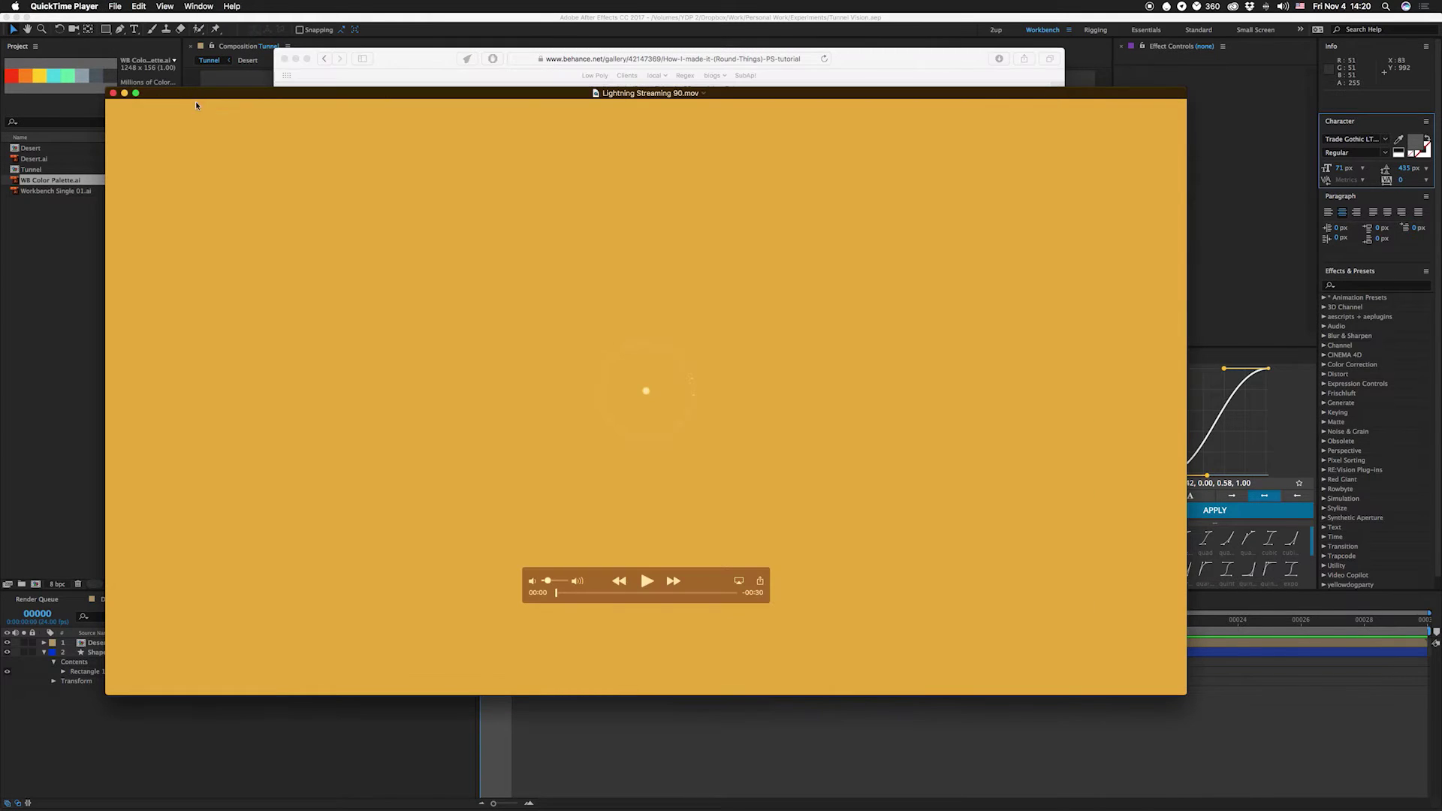
pyautogui.click(647, 582)
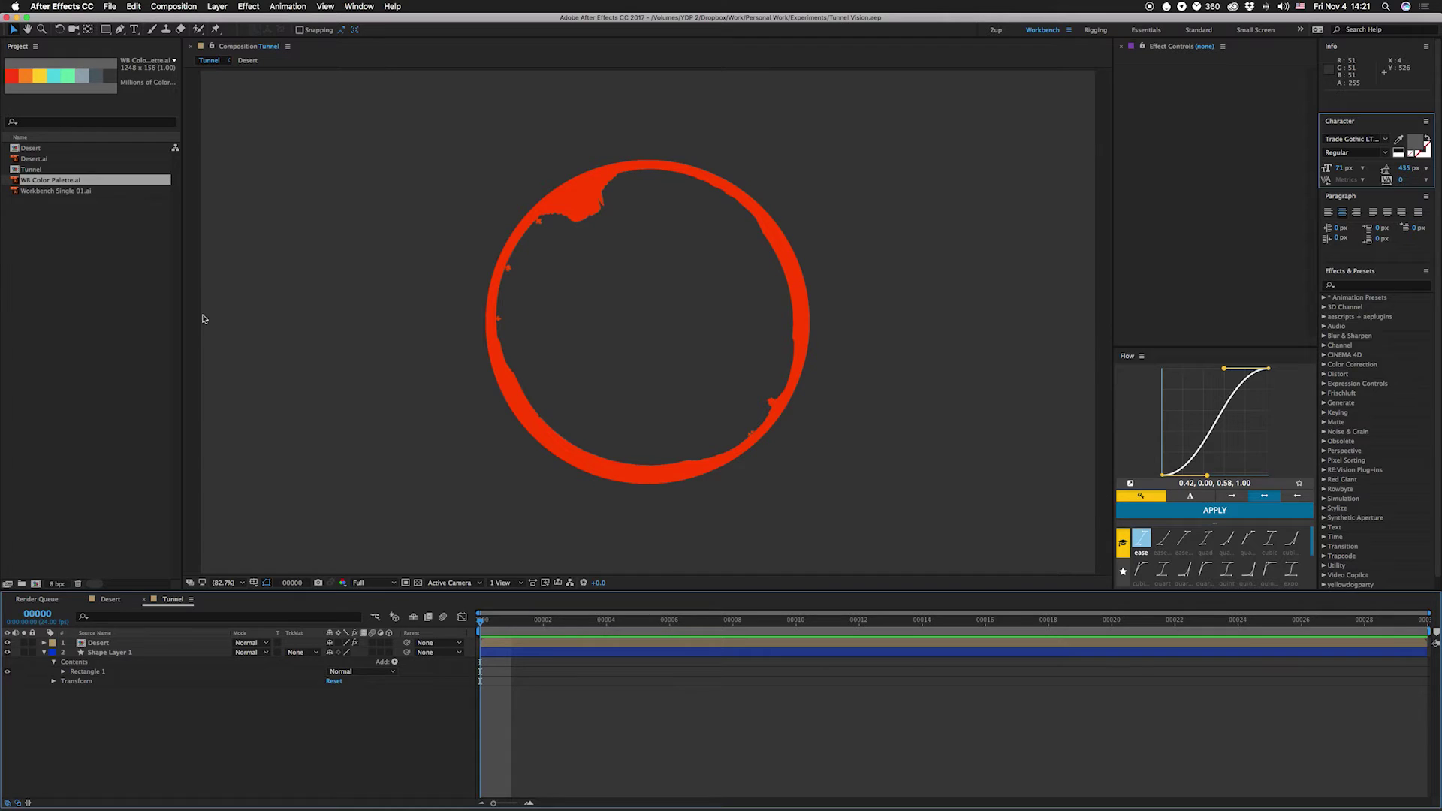
# Select the Desert layer to show its Polar Coordinates effect, then open the Desert precomp.
pyautogui.moveTo(315, 800)
pyautogui.click(103, 645)
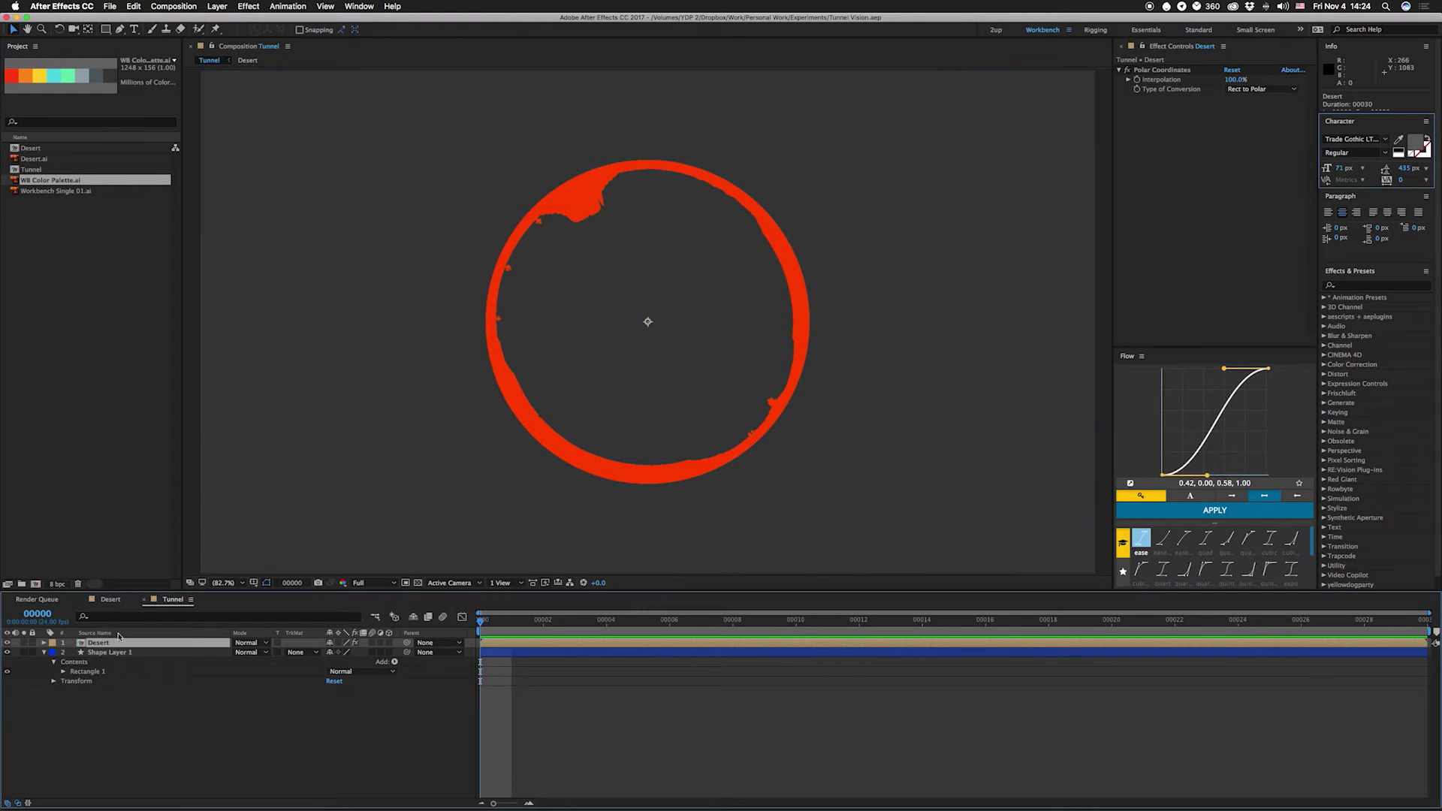
pyautogui.doubleClick(81, 645)
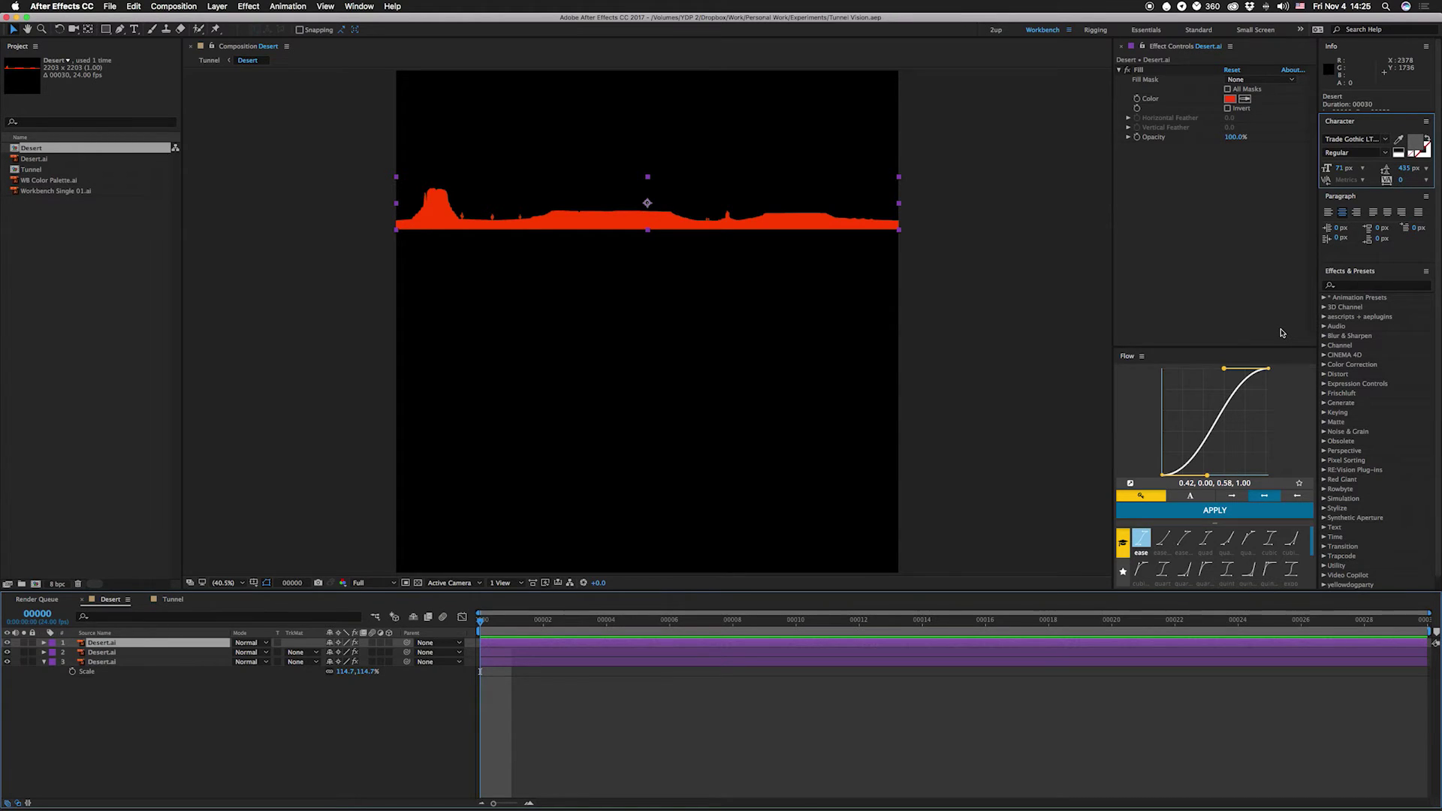
# Fit the top Desert.ai layer to the composition and set its Scale to 100.
pyautogui.rightClick(94, 646)
pyautogui.moveTo(135, 448)
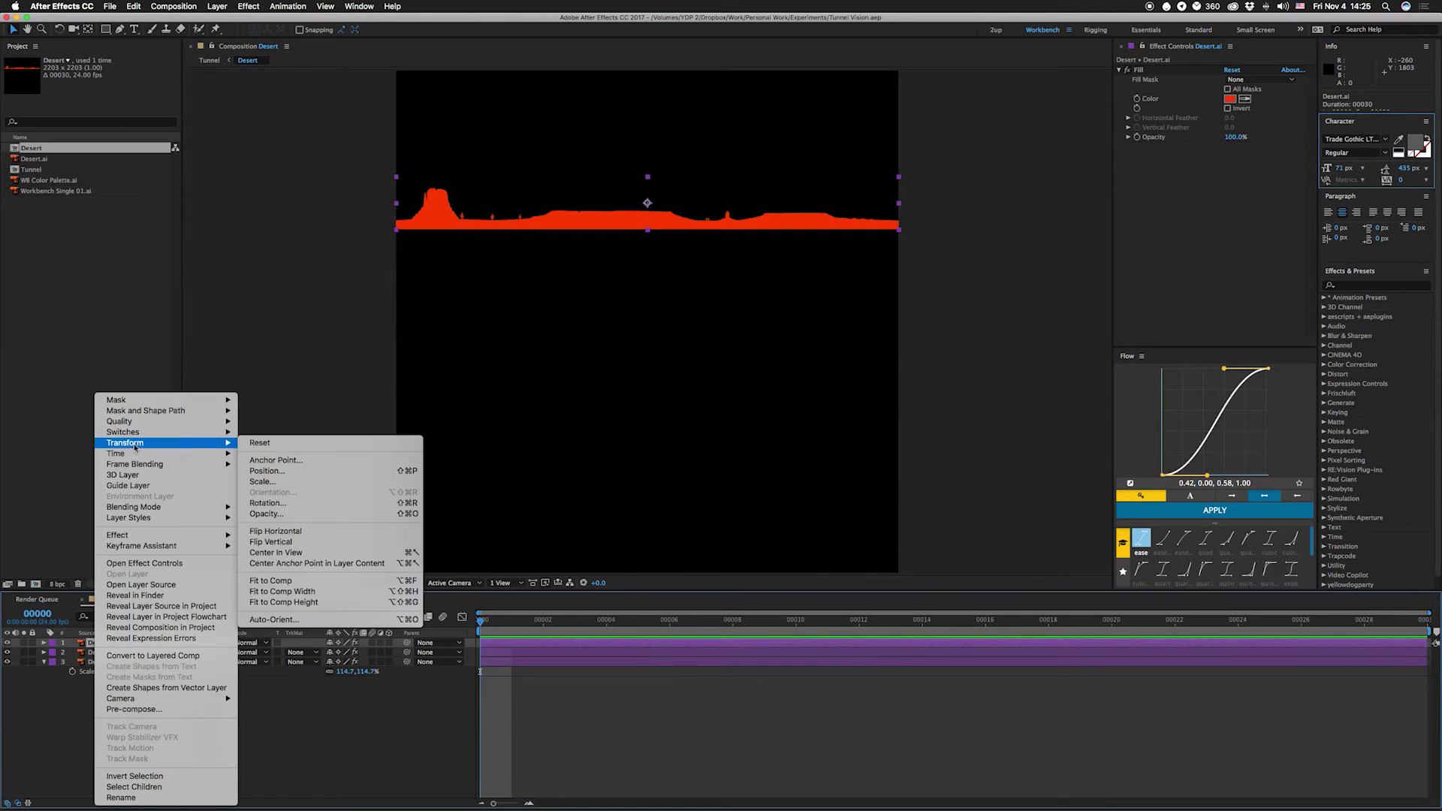
pyautogui.click(319, 592)
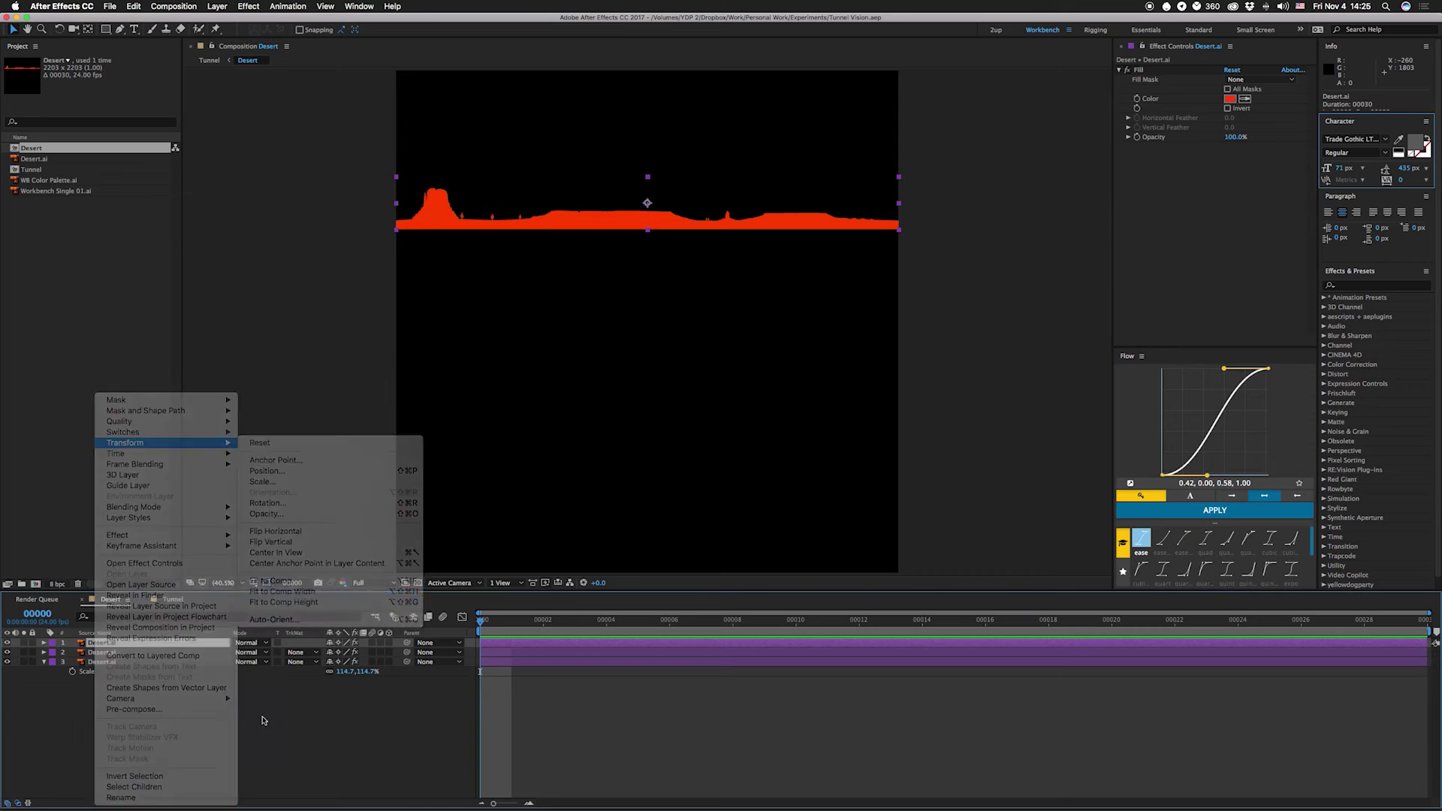
pyautogui.press('s')
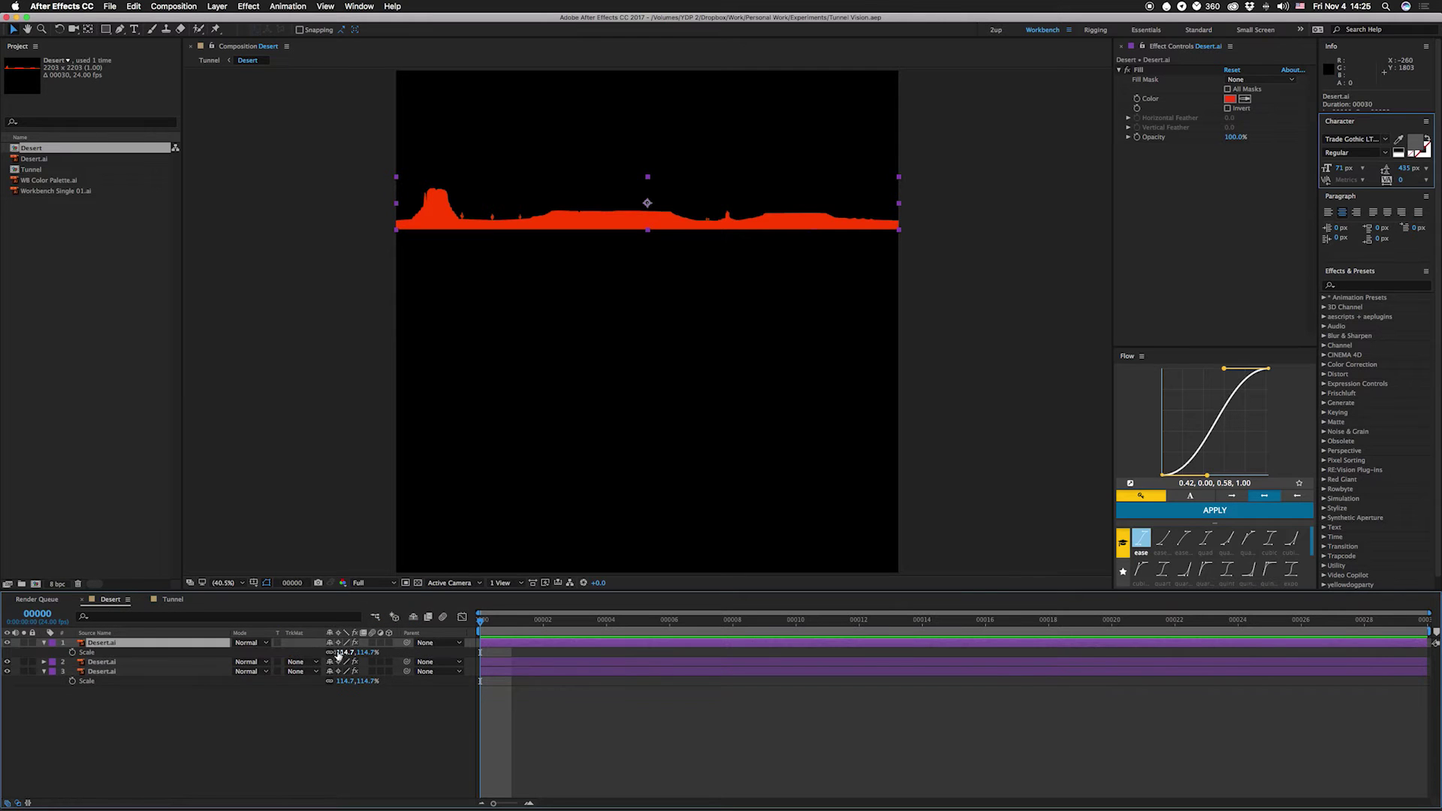
pyautogui.click(349, 652)
pyautogui.write('100')
pyautogui.press('Return')
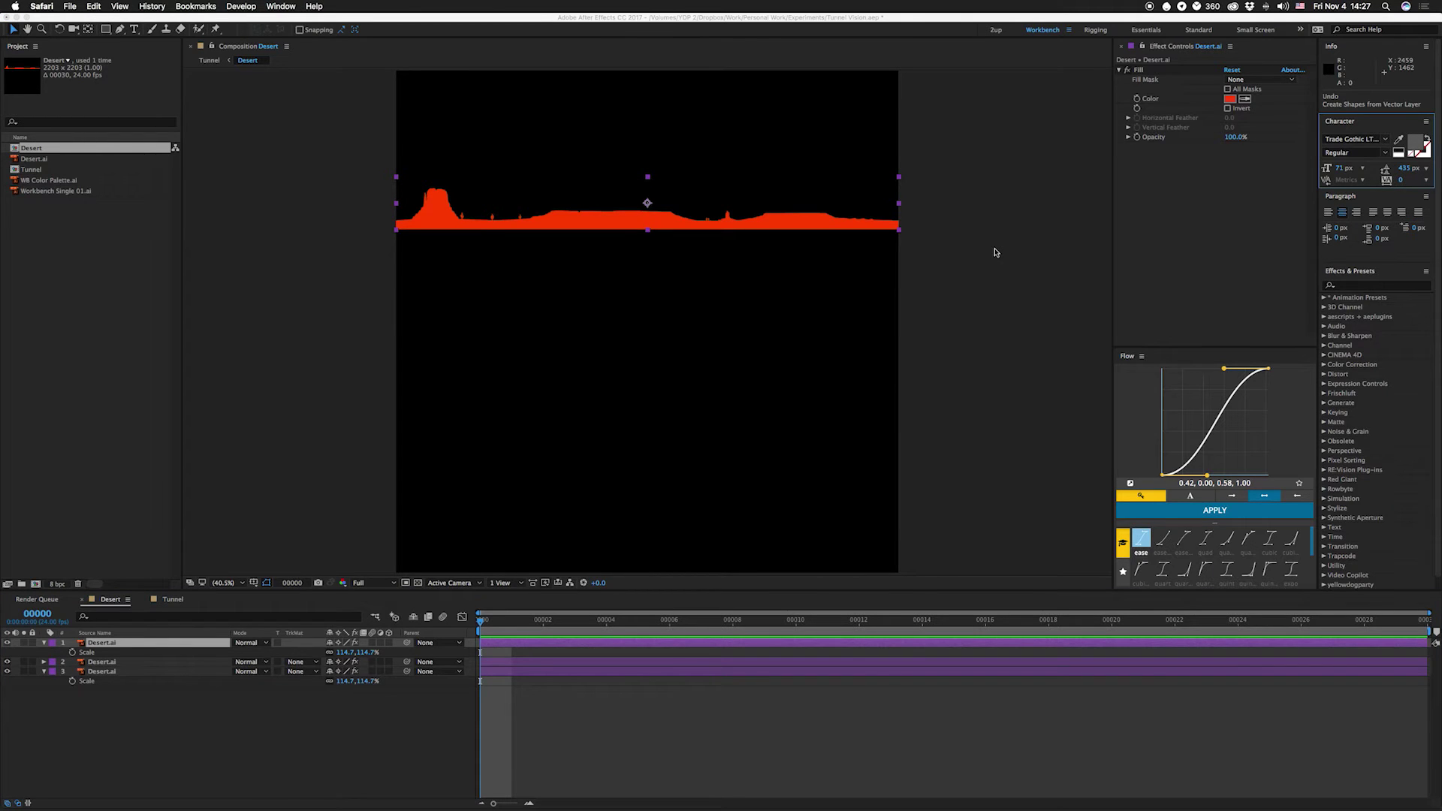
pyautogui.rightClick(98, 644)
# Convert all three Desert.ai layers into Desert Outlines shape layers and delete the originals.
pyautogui.click(144, 689)
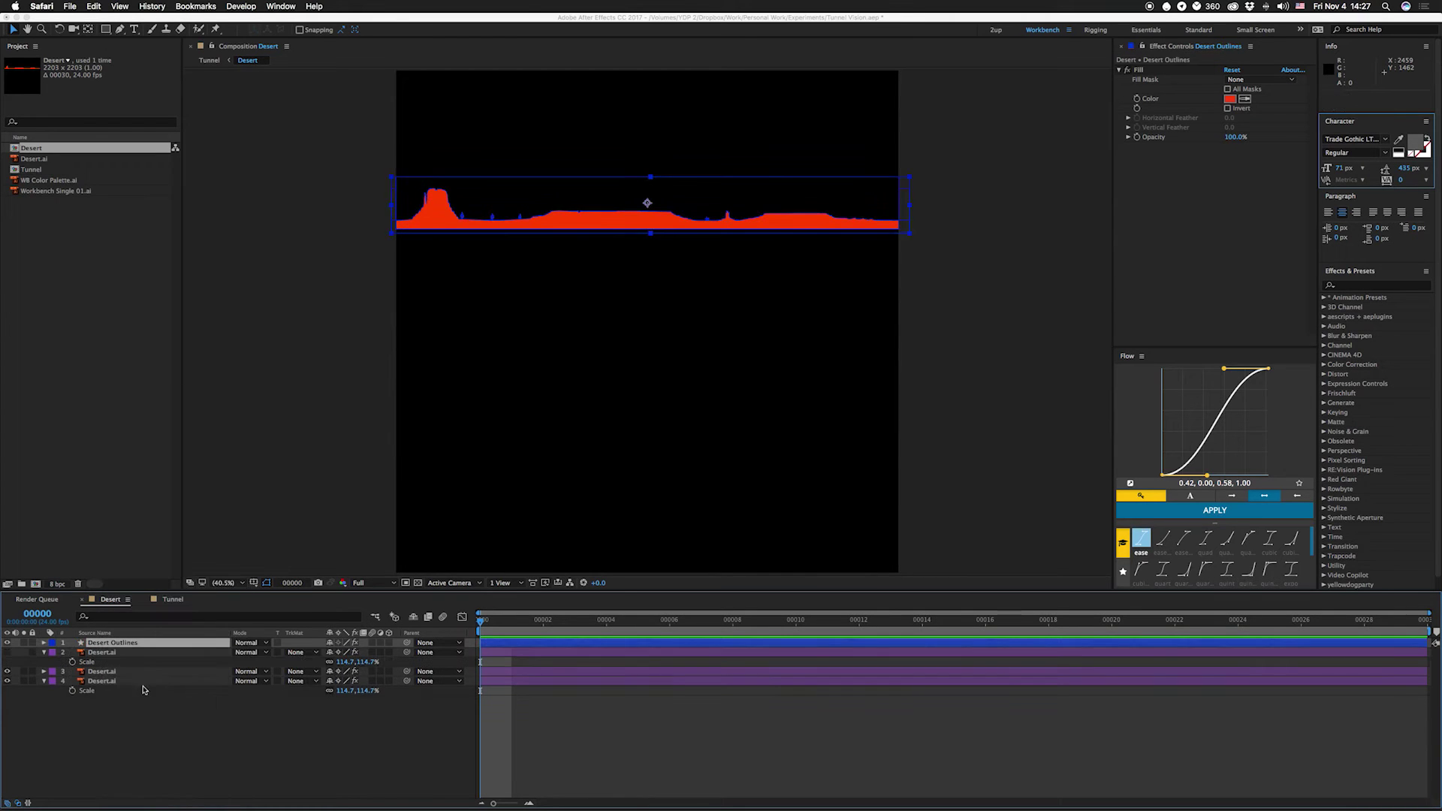
pyautogui.click(103, 655)
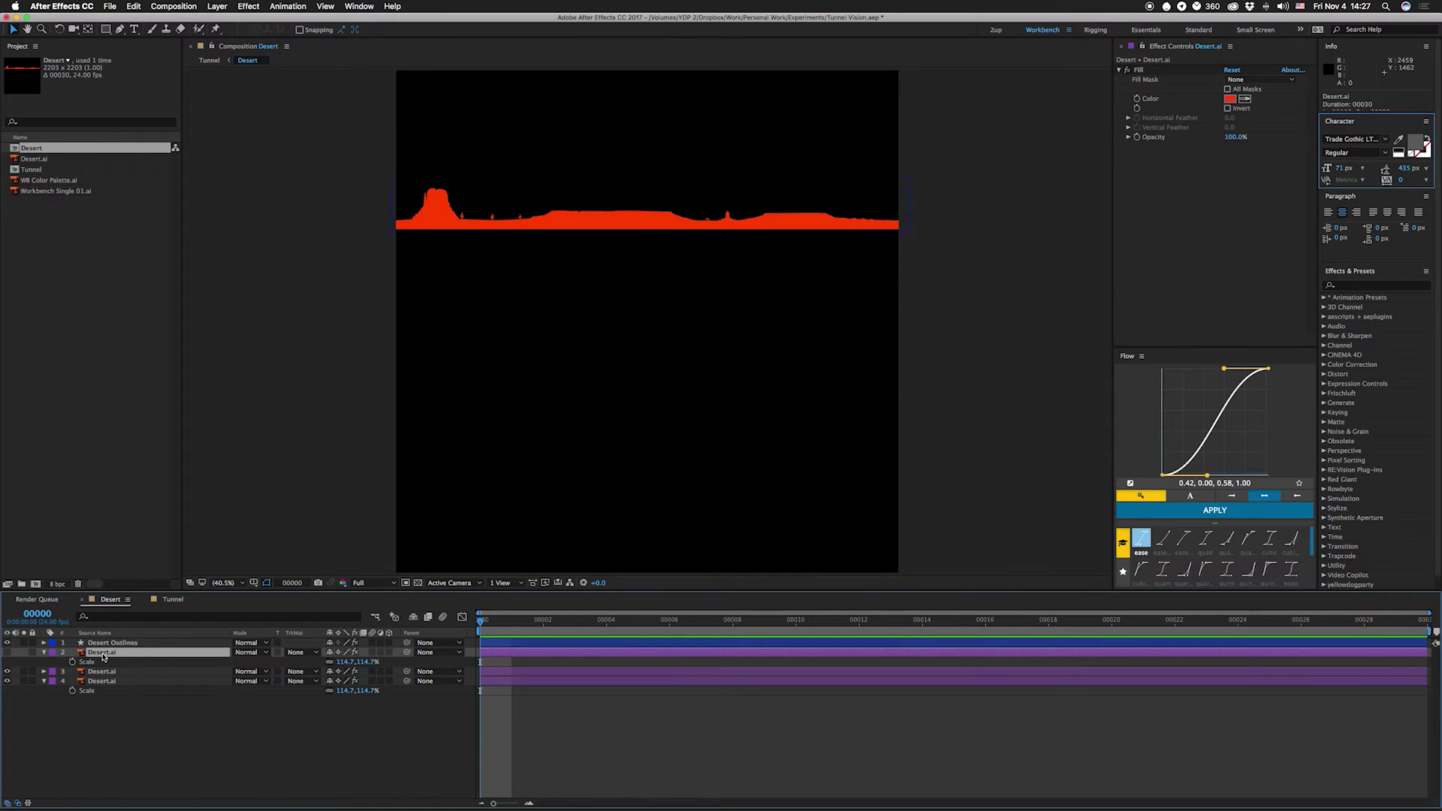
pyautogui.press('Delete')
pyautogui.click(72, 647)
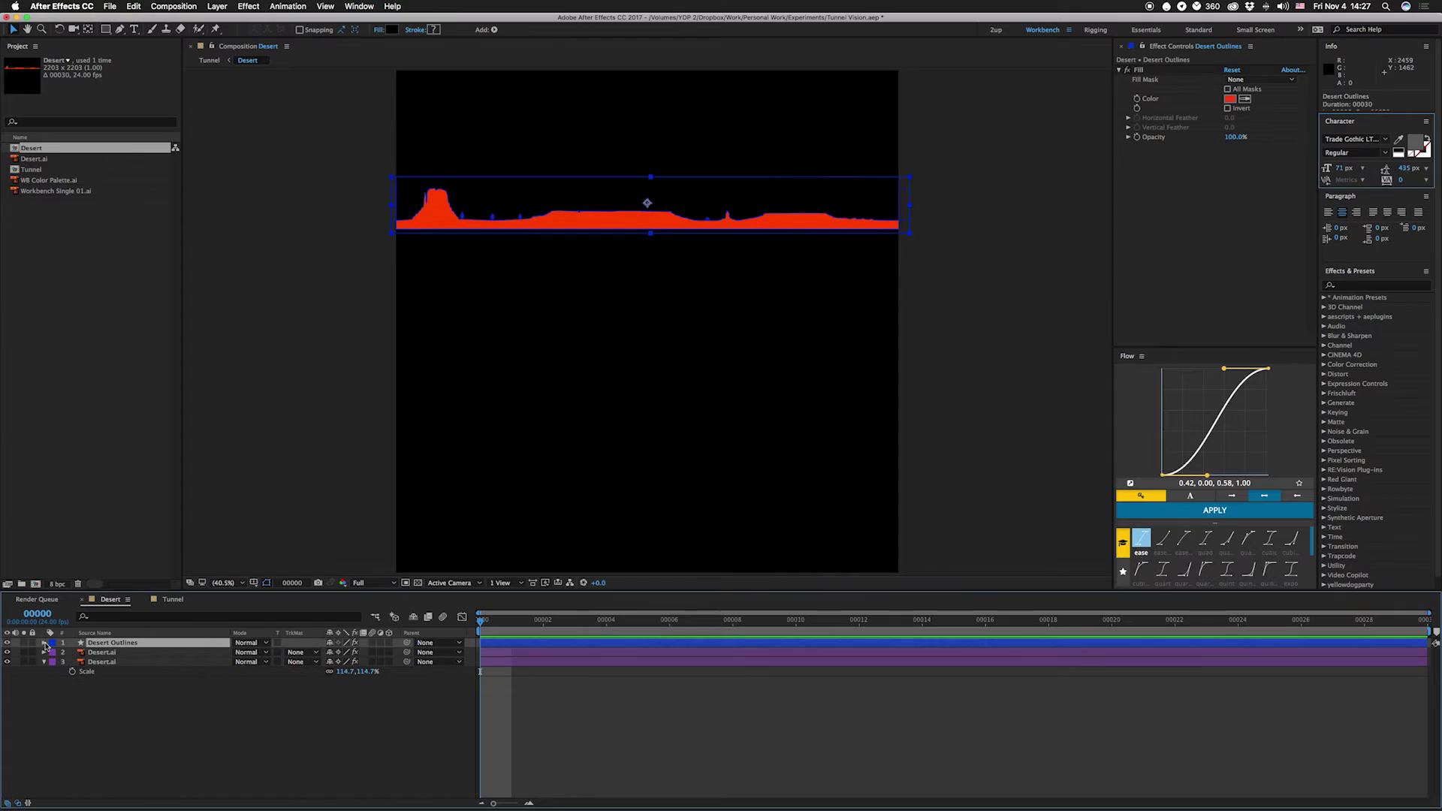
pyautogui.click(102, 652)
pyautogui.keyDown('shift'); pyautogui.click(102, 661); pyautogui.keyUp('shift')
pyautogui.rightClick(98, 662)
pyautogui.click(150, 689)
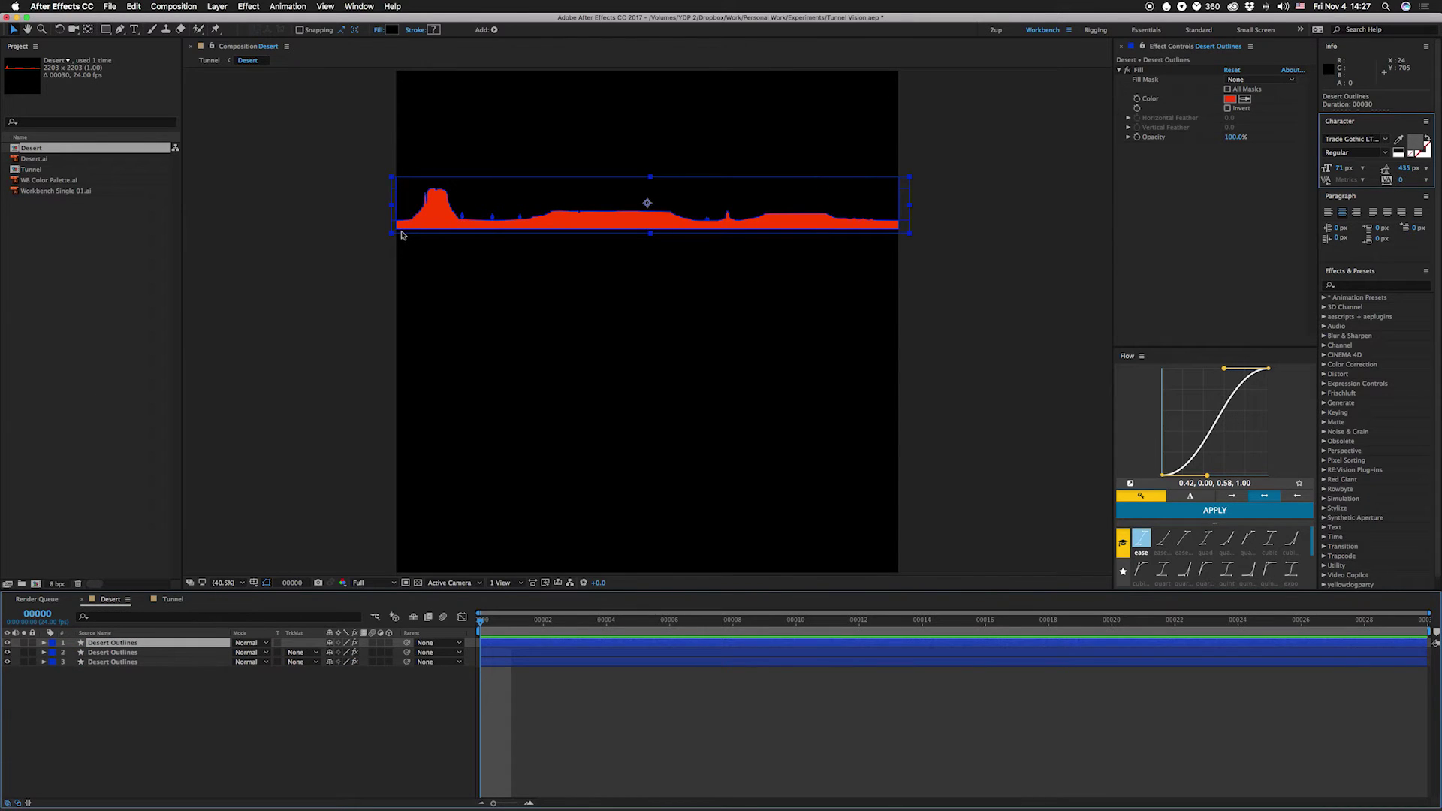
# Reshape the red desert path so its shape extends down the frame.
pyautogui.press('g')
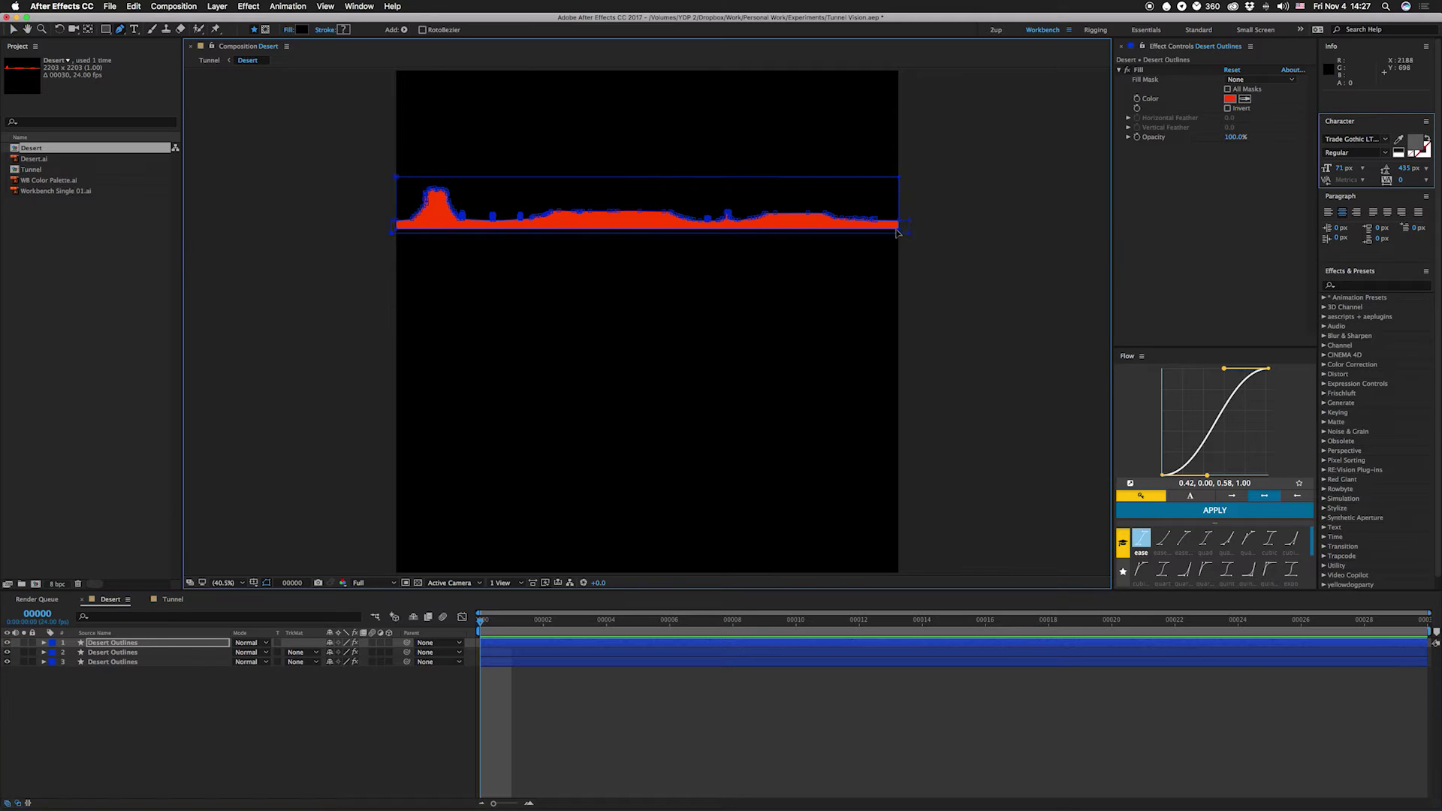
pyautogui.moveTo(392, 231); pyautogui.dragTo(366, 231)
pyautogui.click(494, 244)
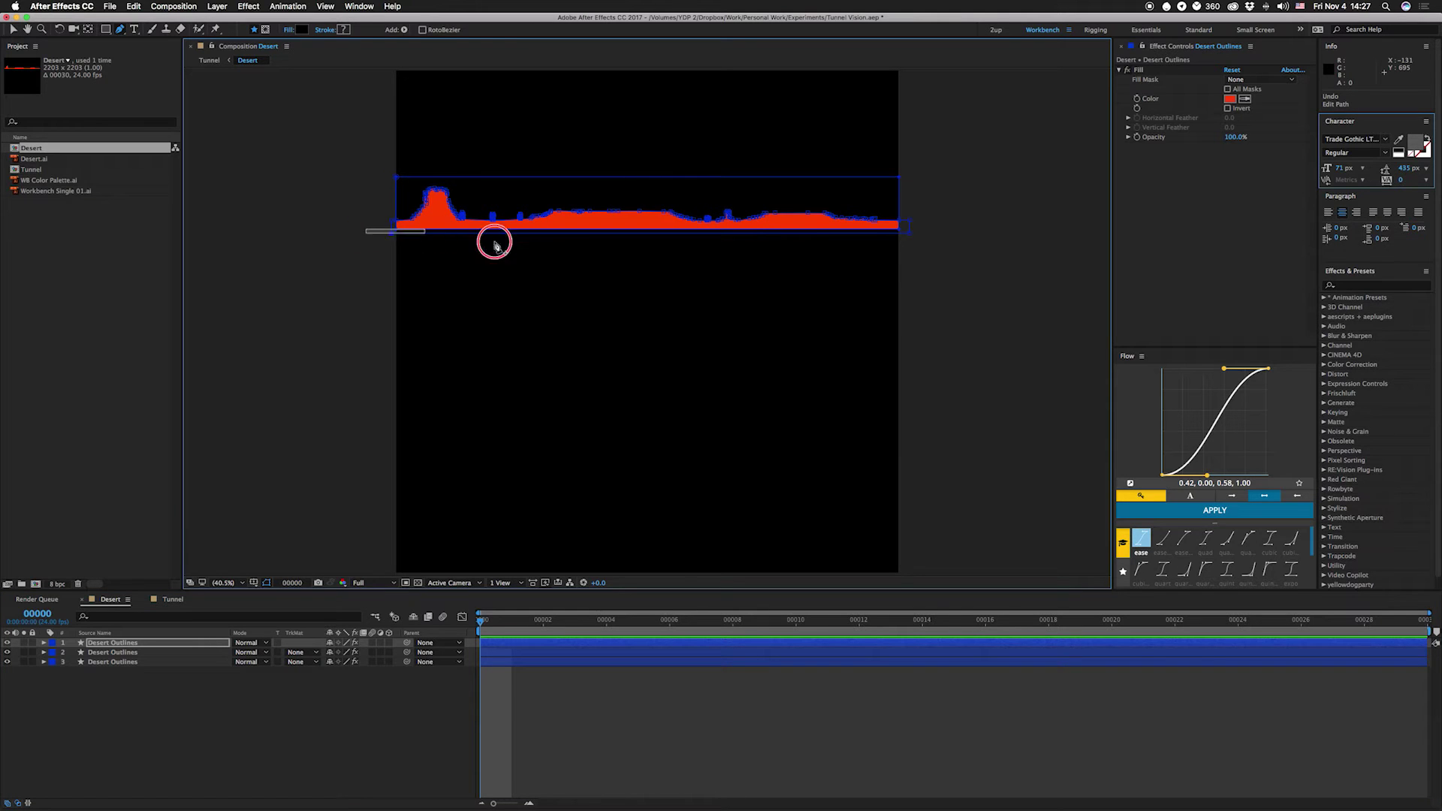
pyautogui.moveTo(495, 244); pyautogui.dragTo(913, 496)
pyautogui.scroll(3, 949, 183)
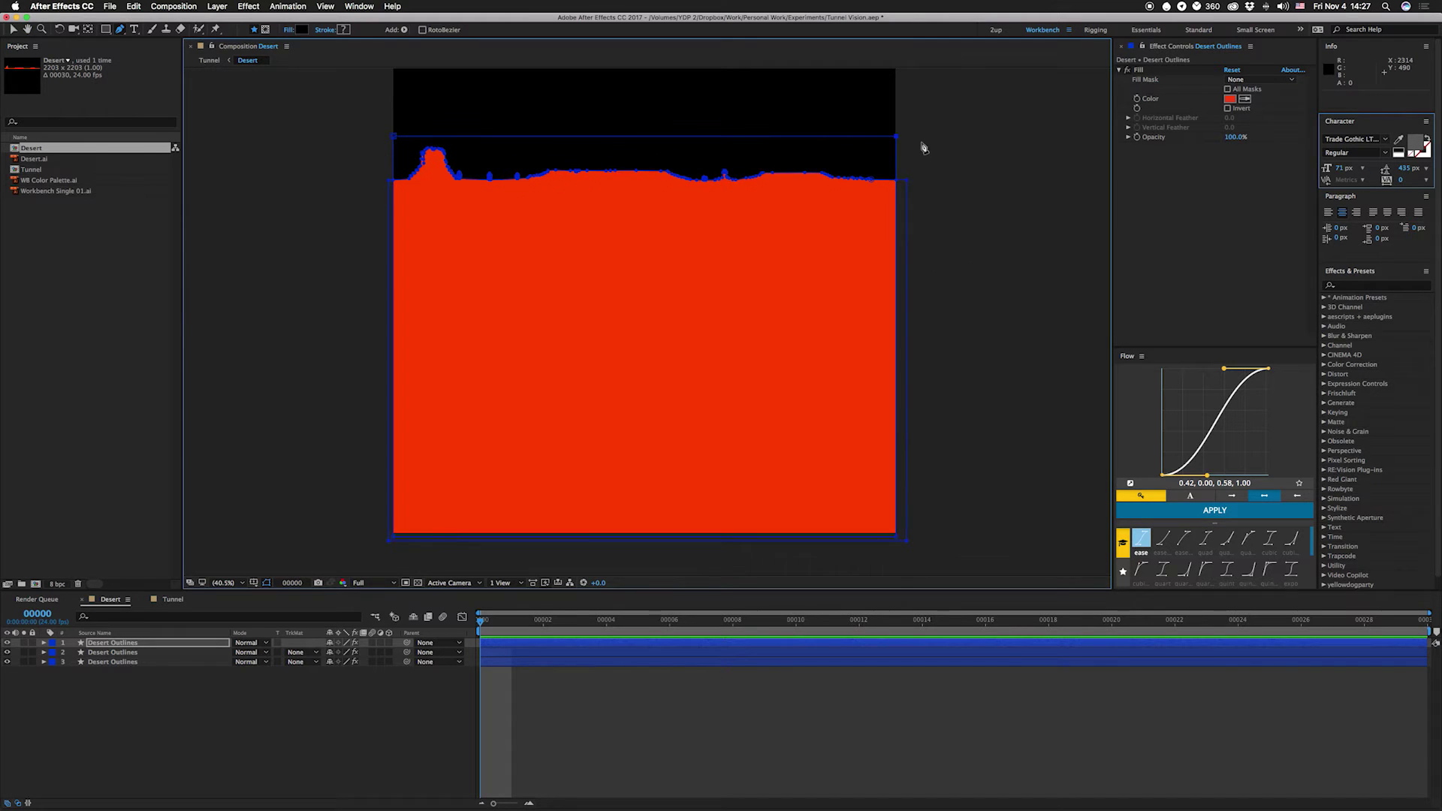
pyautogui.press('super+t')
# Pull the orange shape's bottom-right point down to the frame bottom while soloed.
pyautogui.press('super+Down')
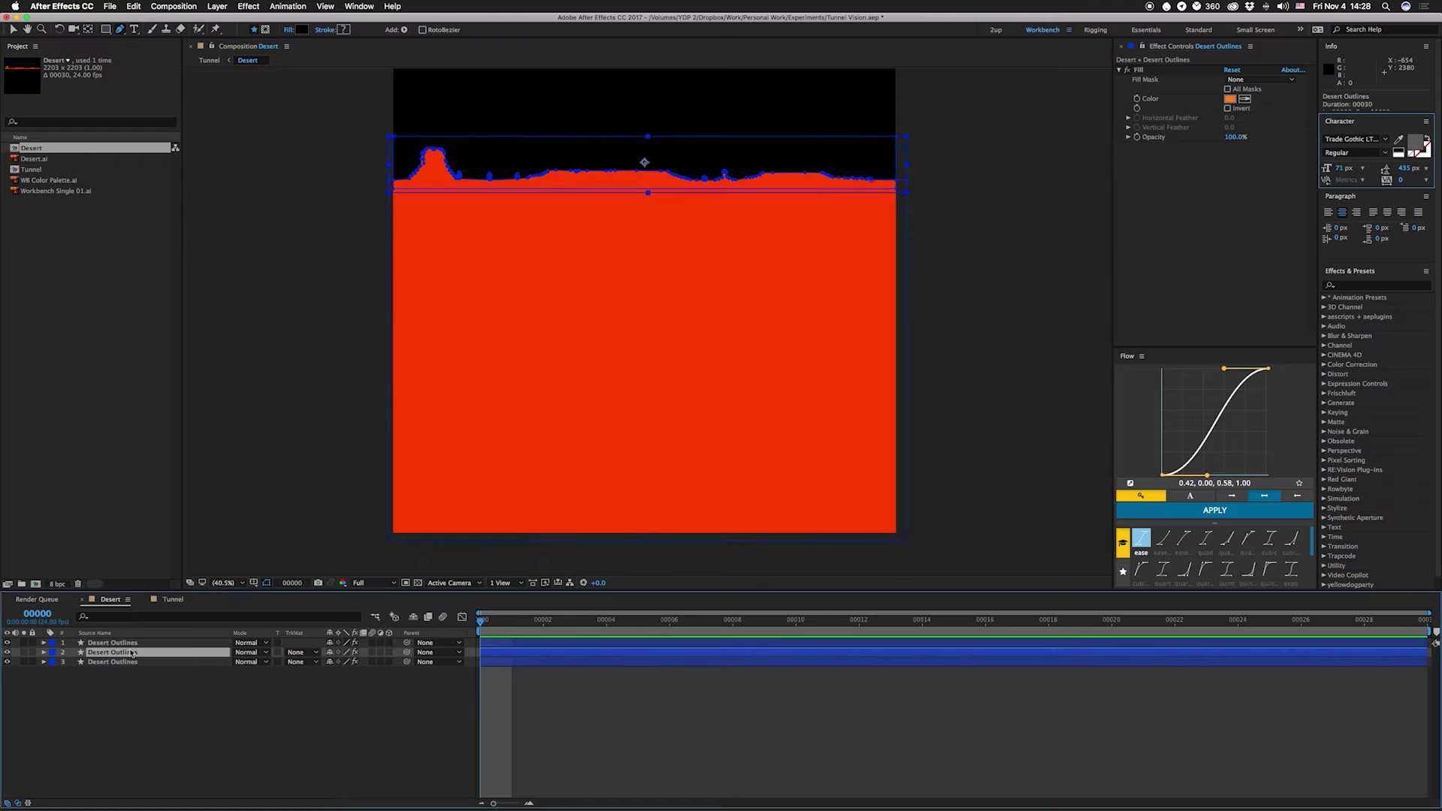
pyautogui.click(23, 652)
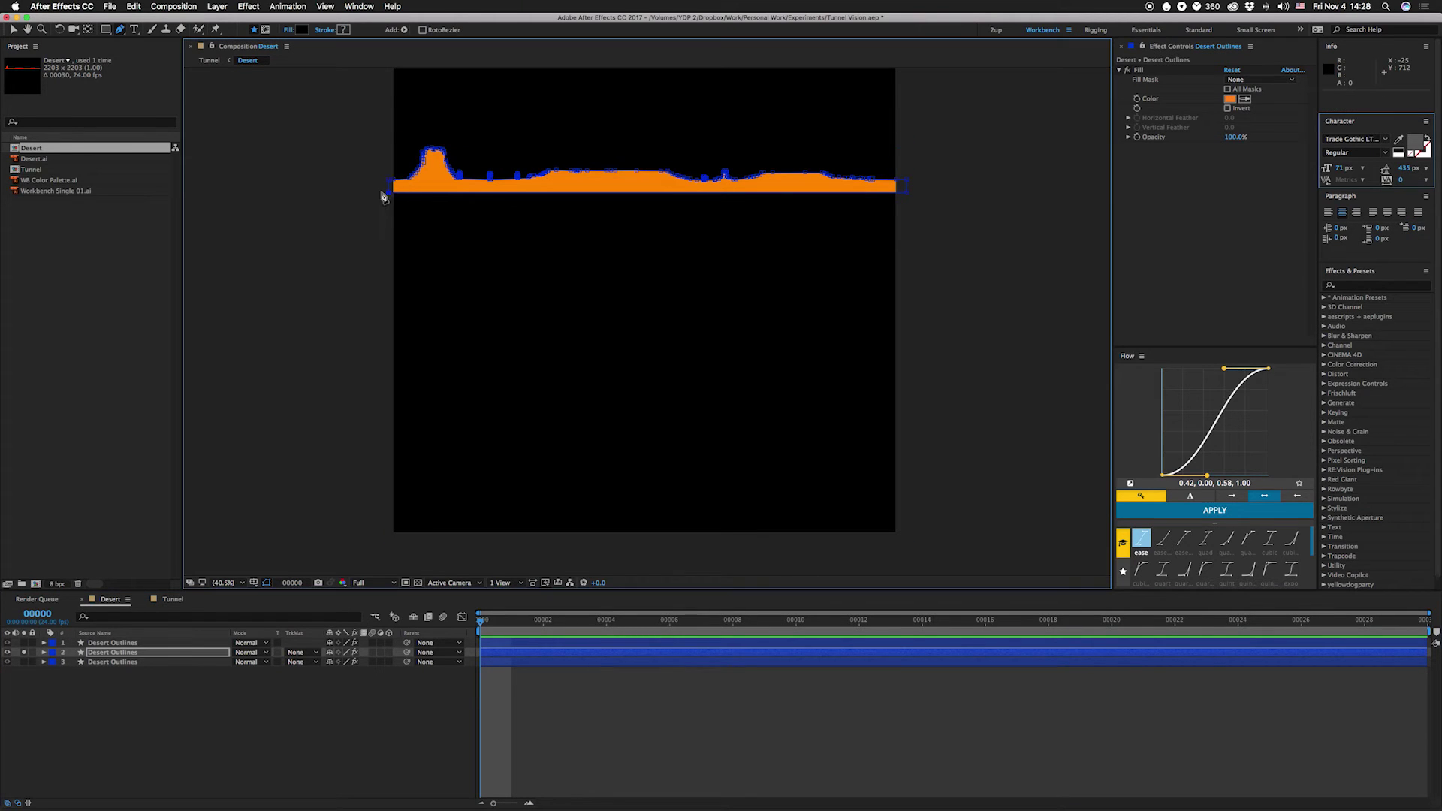
pyautogui.doubleClick(863, 199)
pyautogui.click(909, 195)
pyautogui.moveTo(908, 195); pyautogui.dragTo(909, 535)
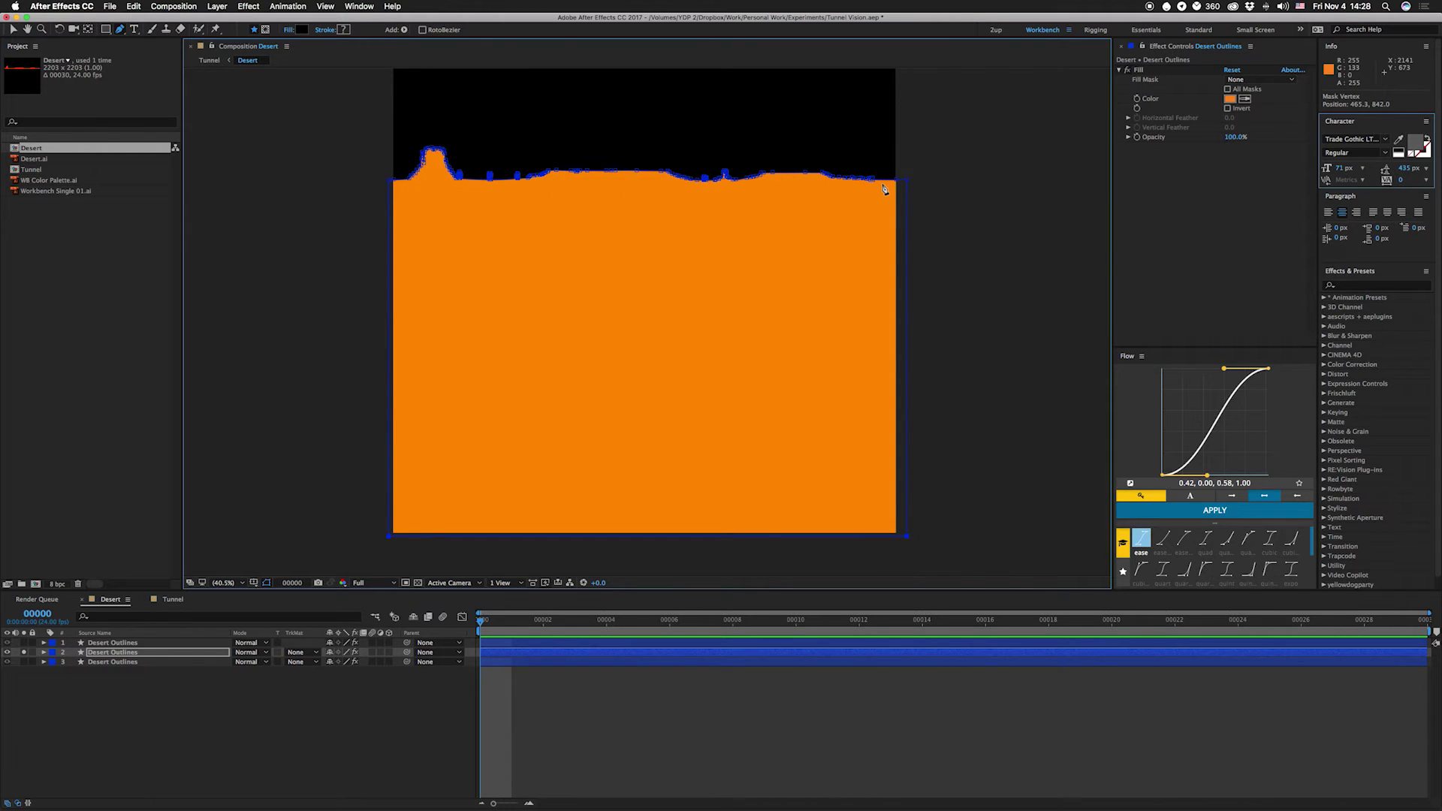
pyautogui.click(23, 652)
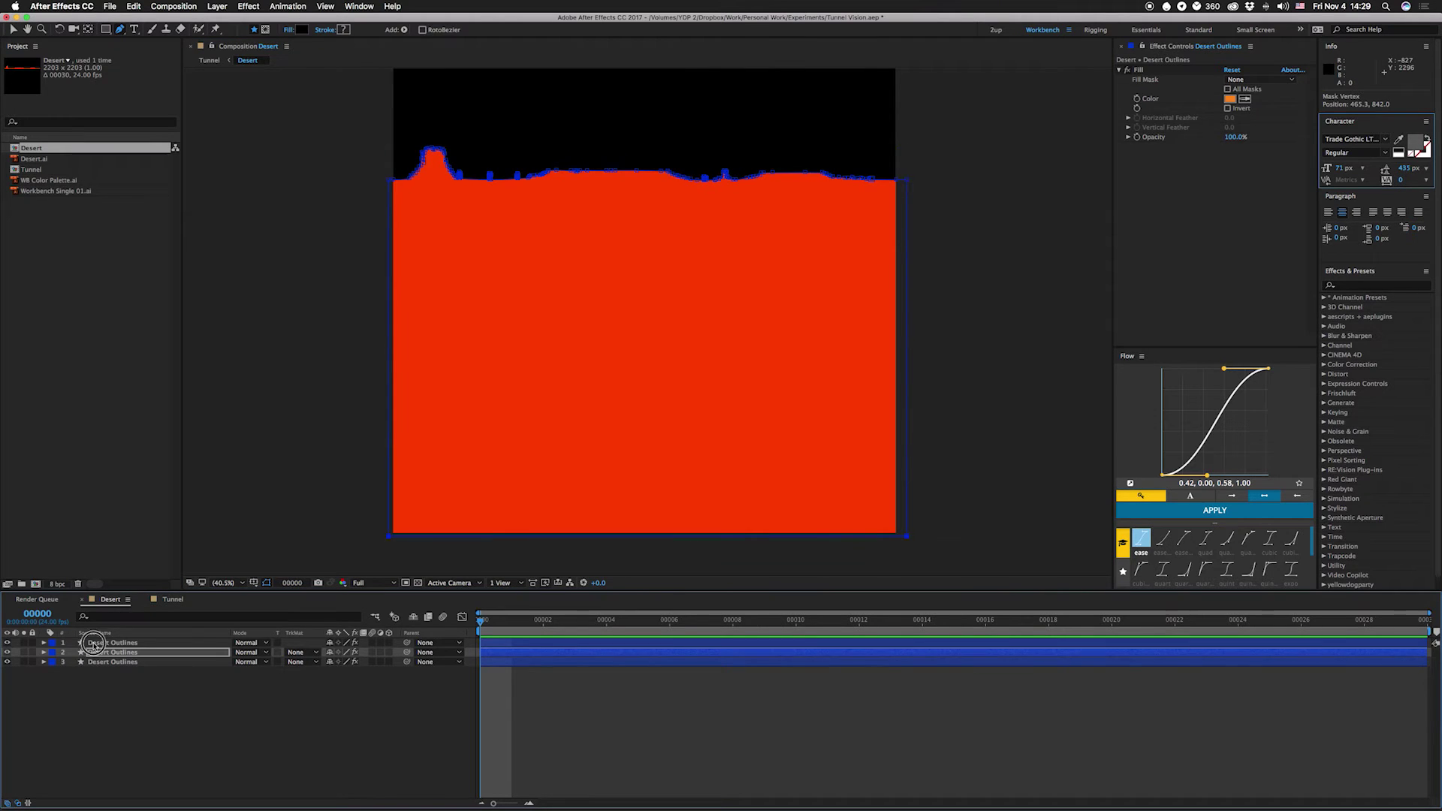
# Move the red desert layer down and raise the yellow layer so it peeks above.
pyautogui.click(113, 643)
pyautogui.press('v')
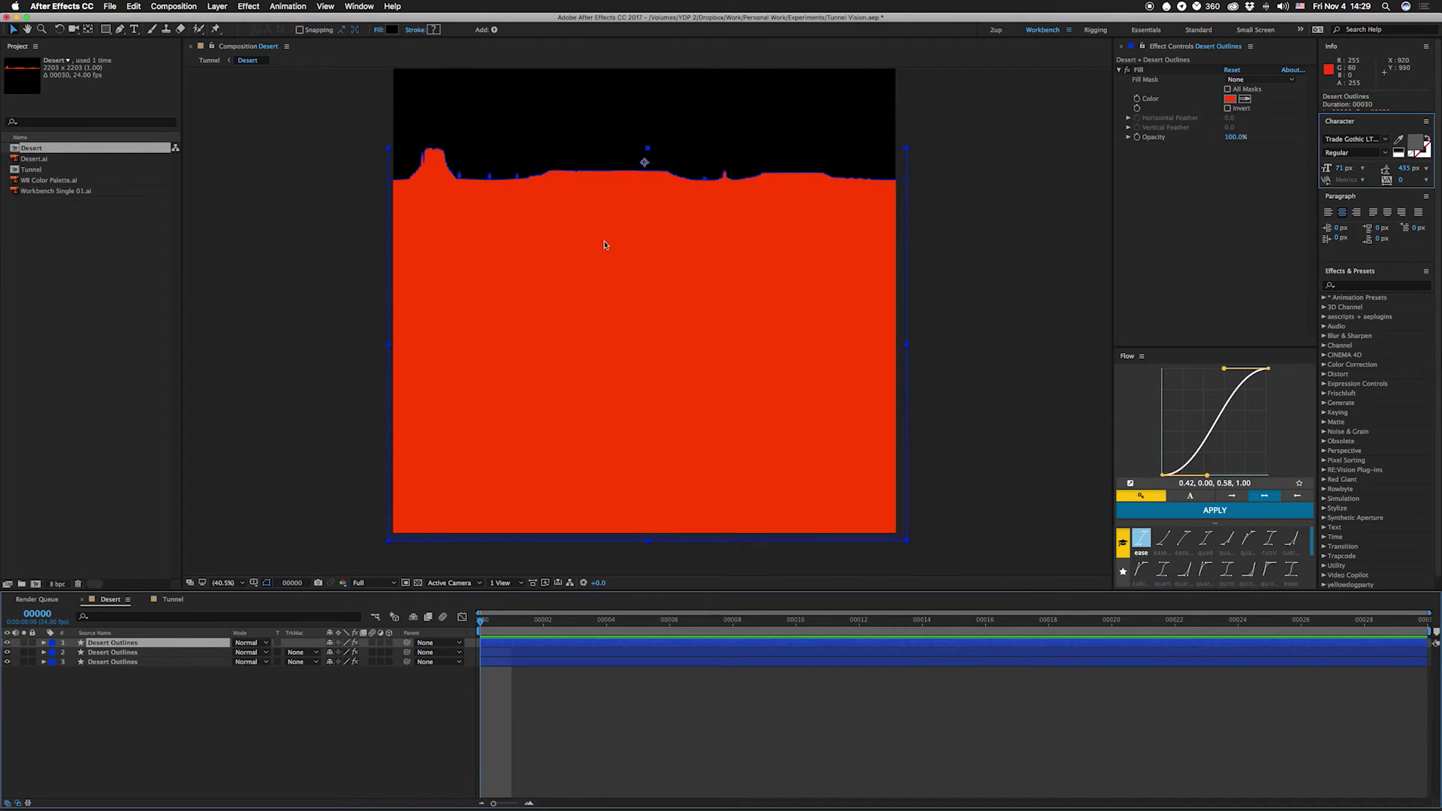
pyautogui.moveTo(744, 284); pyautogui.dragTo(733, 369)
pyautogui.hotkey('ctrl', 'Down')
pyautogui.hotkey('ctrl', 'Down')
pyautogui.moveTo(728, 336); pyautogui.dragTo(712, 325)
pyautogui.press('h')
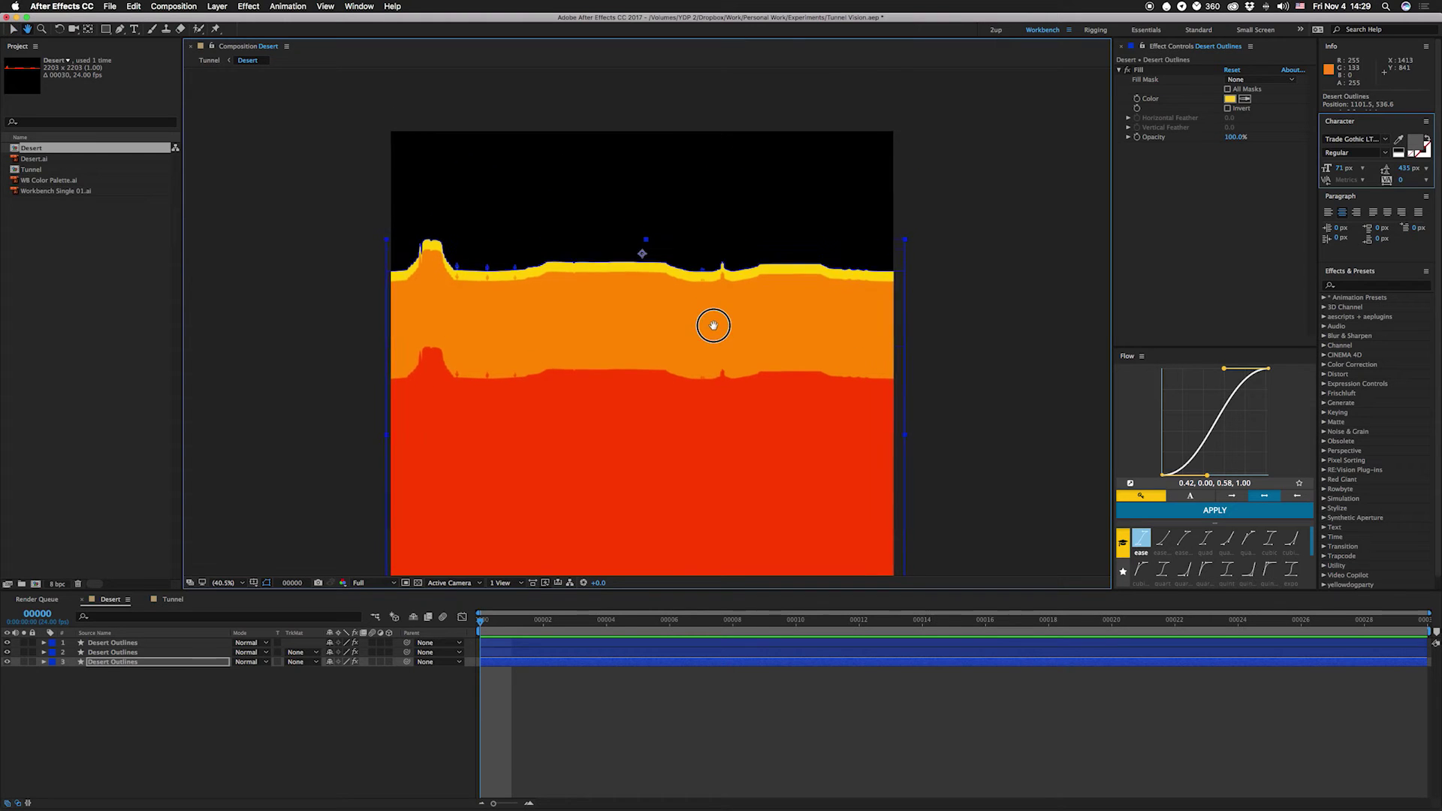
pyautogui.press('v')
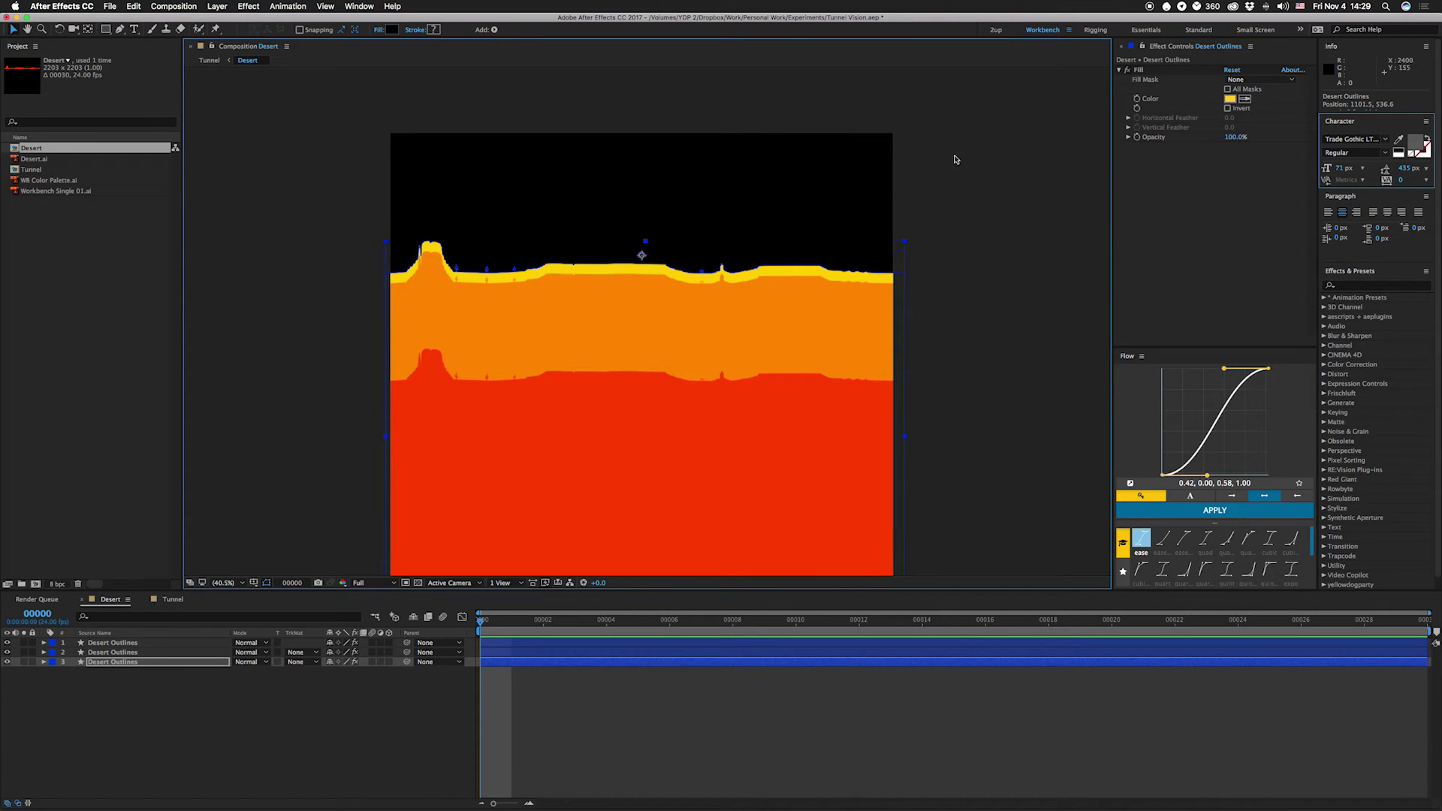
# Move the orange desert layer down to reveal the yellow band.
pyautogui.click(102, 652)
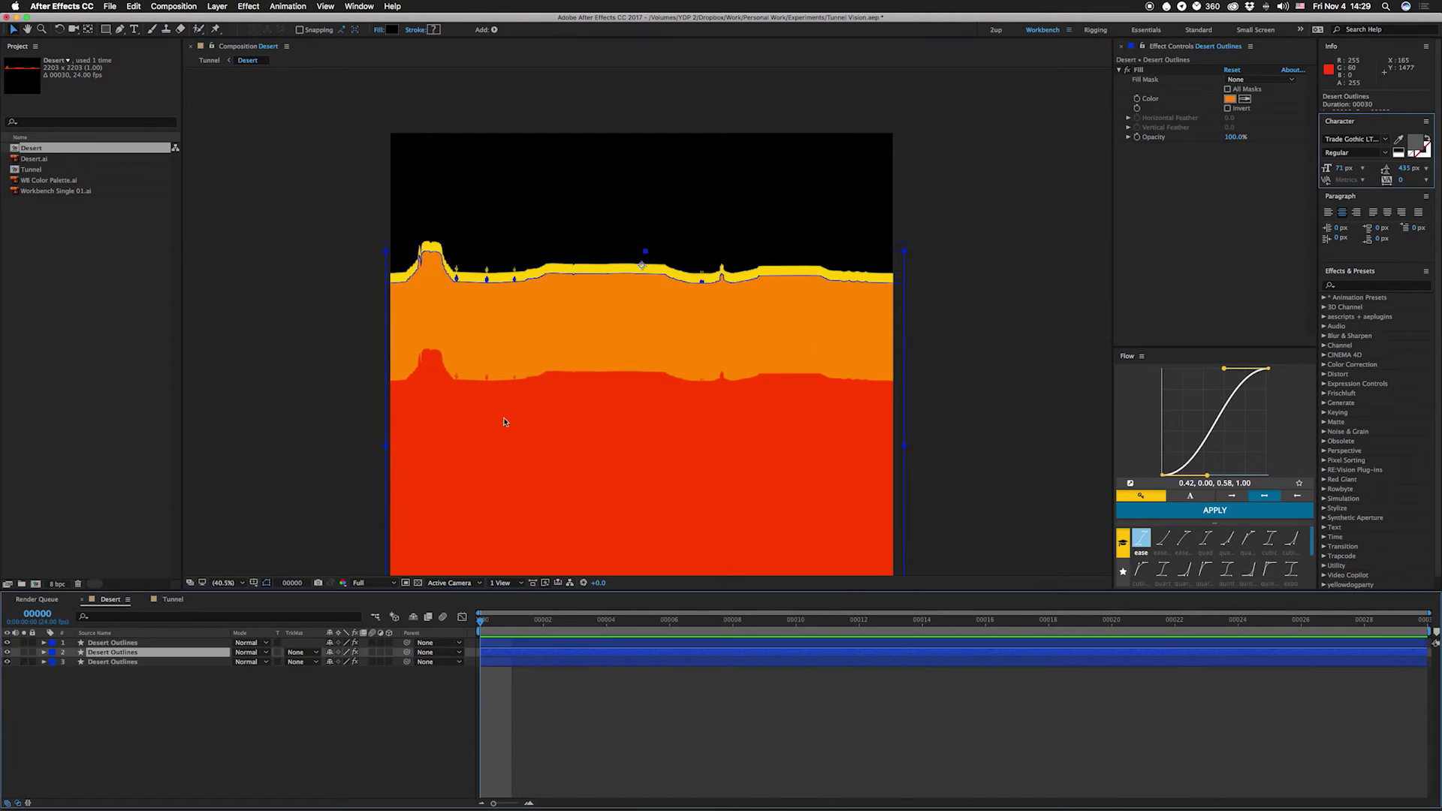
pyautogui.moveTo(553, 334); pyautogui.dragTo(556, 377)
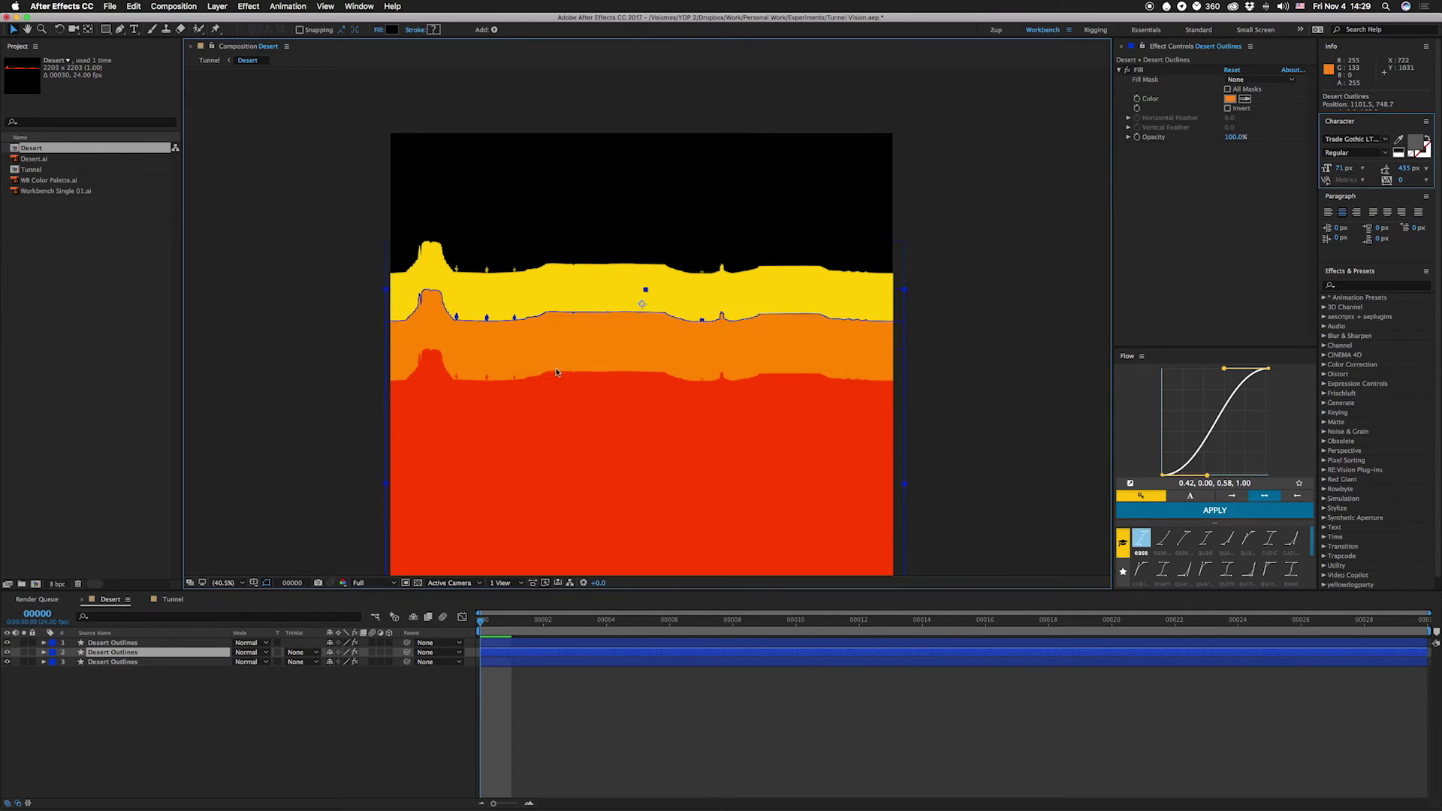
pyautogui.click(120, 643)
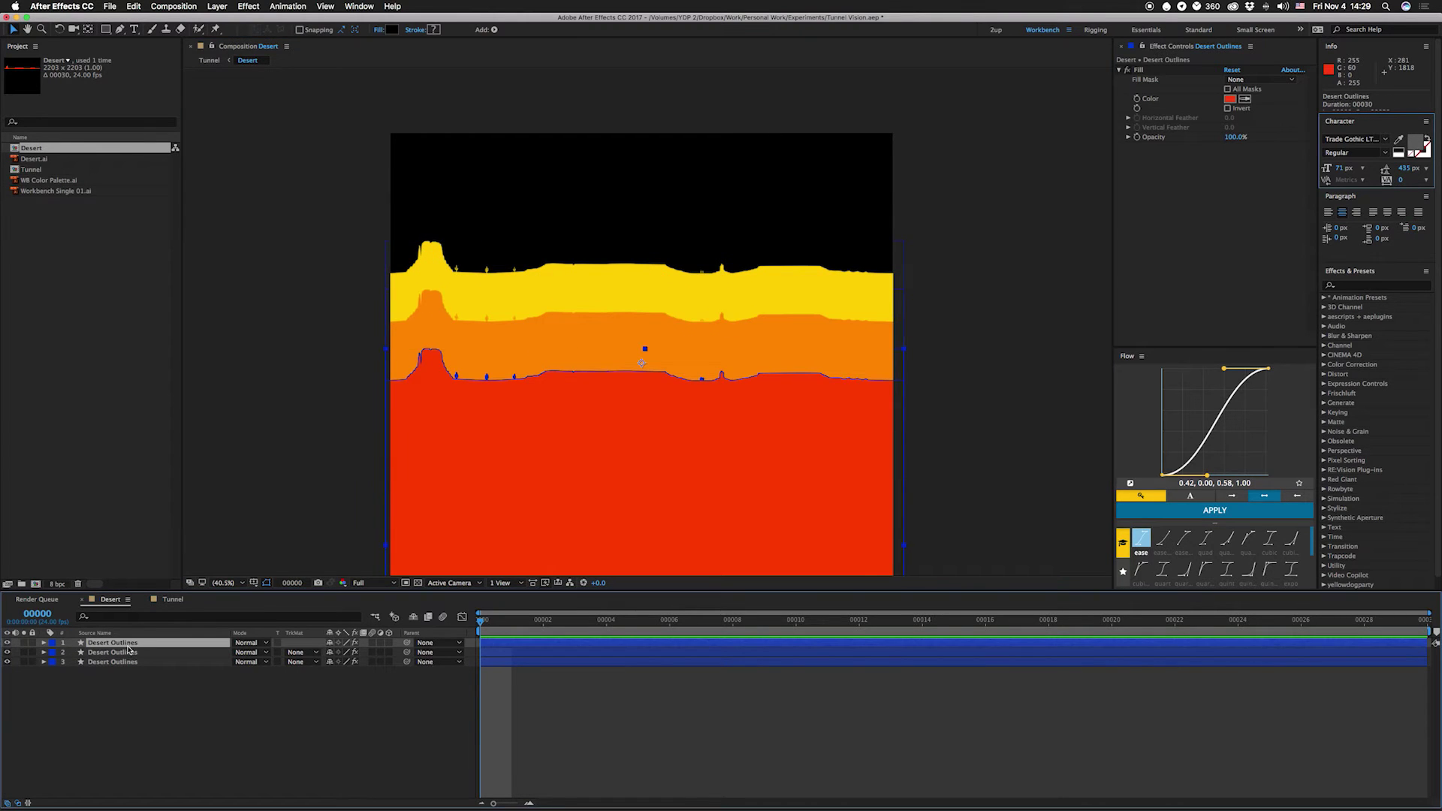
pyautogui.hotkey('ctrl', 'space')
# Apply Motion Tile to the red and yellow Desert Outlines layers via the effect search.
pyautogui.write('mot')
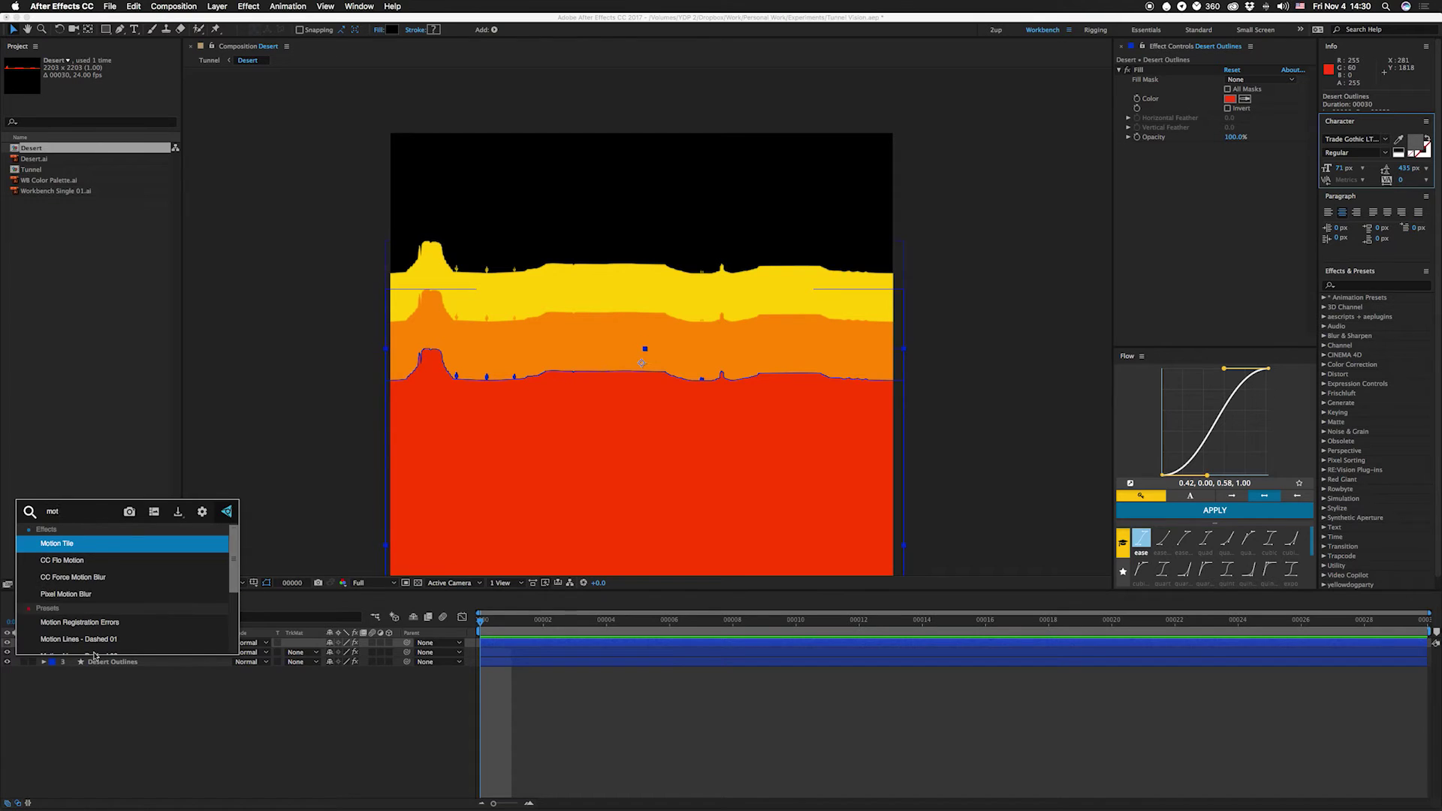
pyautogui.press('Escape')
pyautogui.hotkey('ctrl', 'Down')
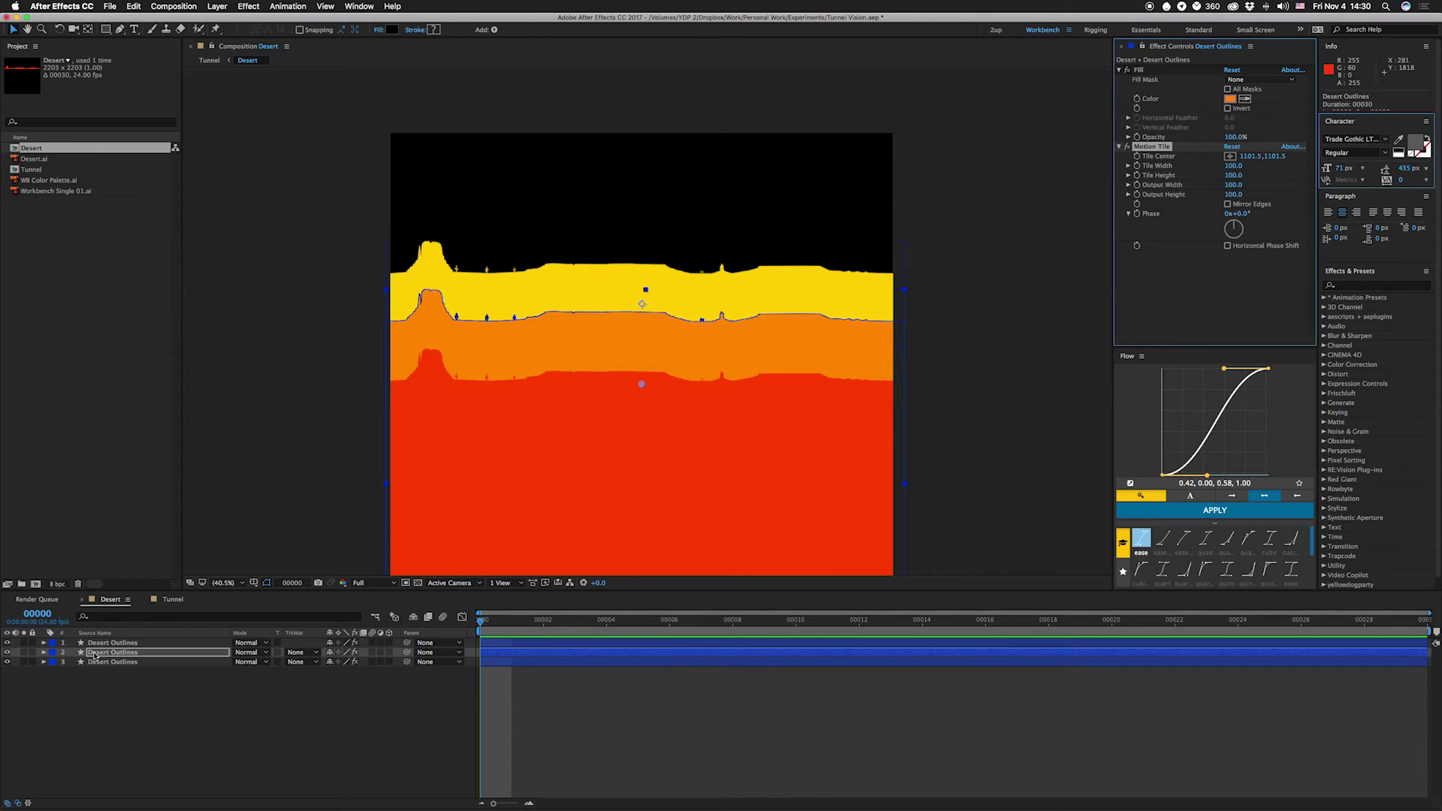
pyautogui.hotkey('ctrl', 'Down')
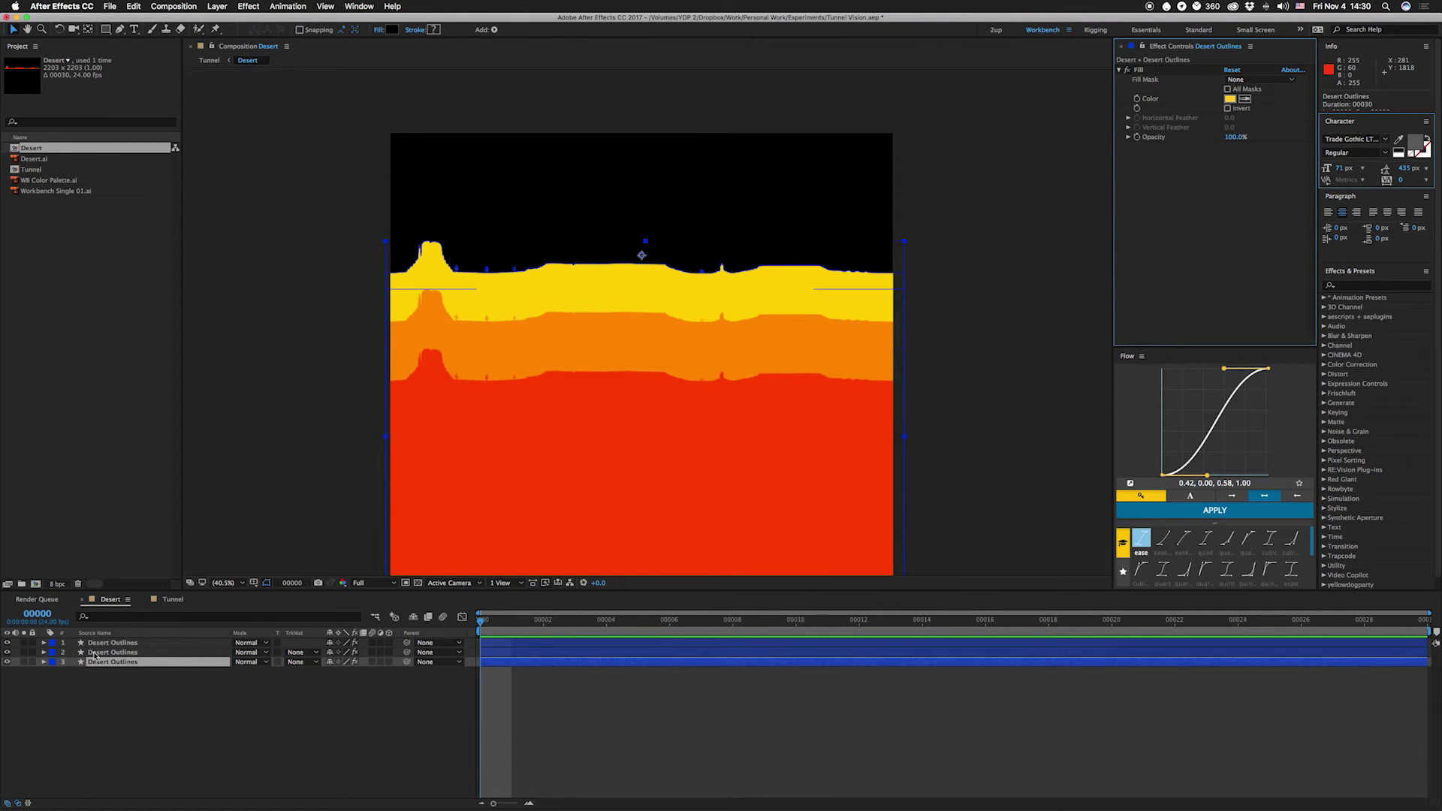
pyautogui.hotkey('ctrl', 'space')
pyautogui.write('mot')
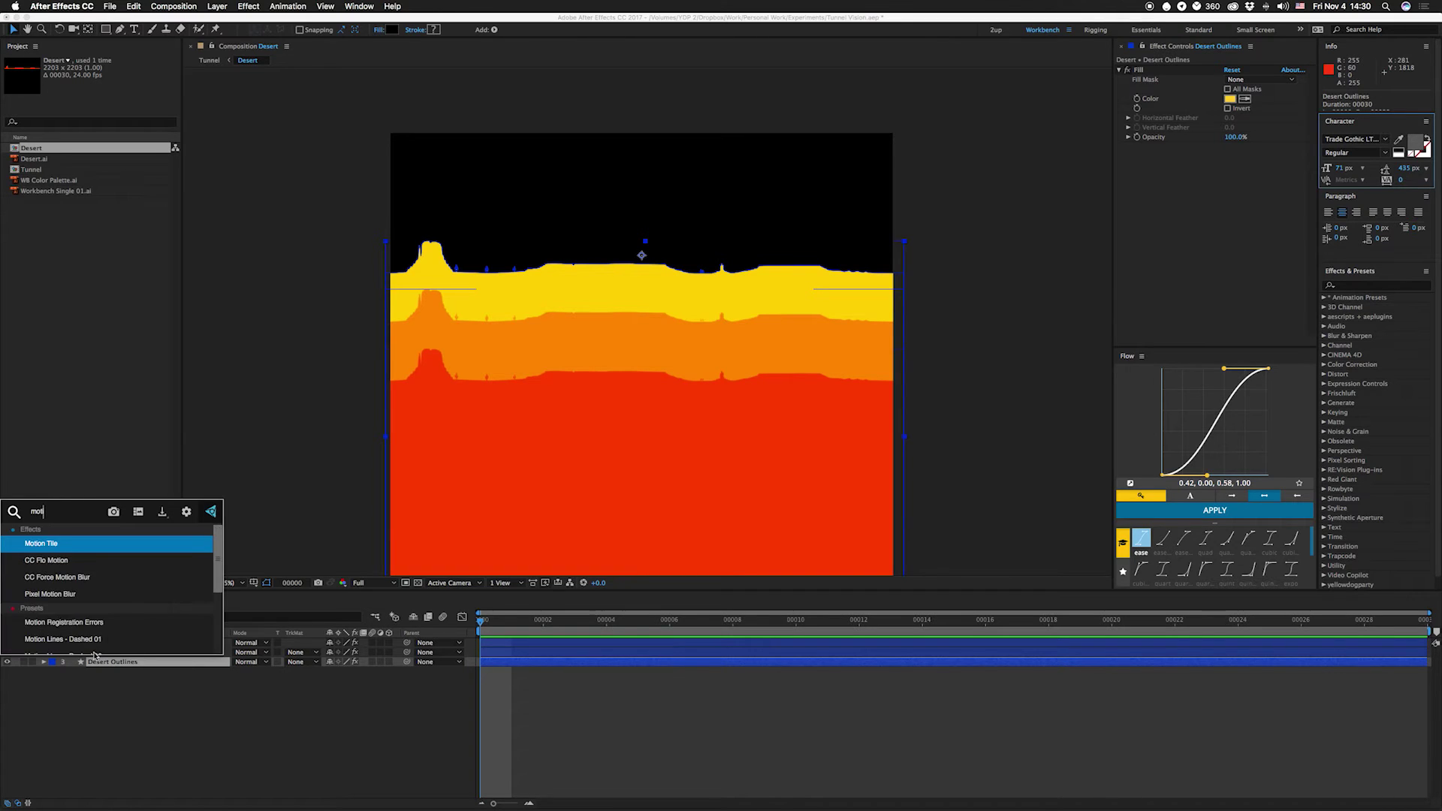
pyautogui.press('Return')
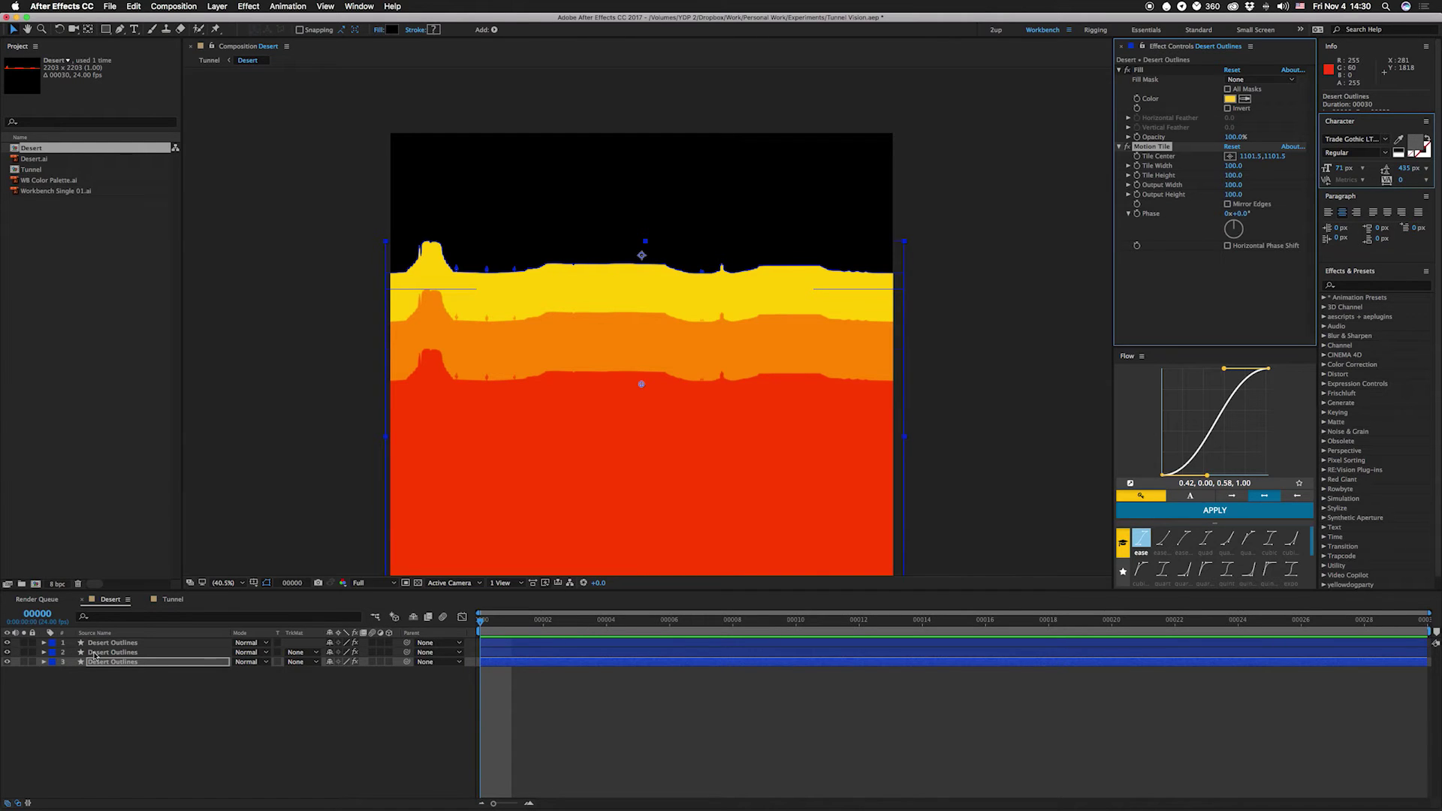
# Shift the orange layer's Tile Center X to 1407.5 and view the rings in Tunnel.
pyautogui.click(101, 652)
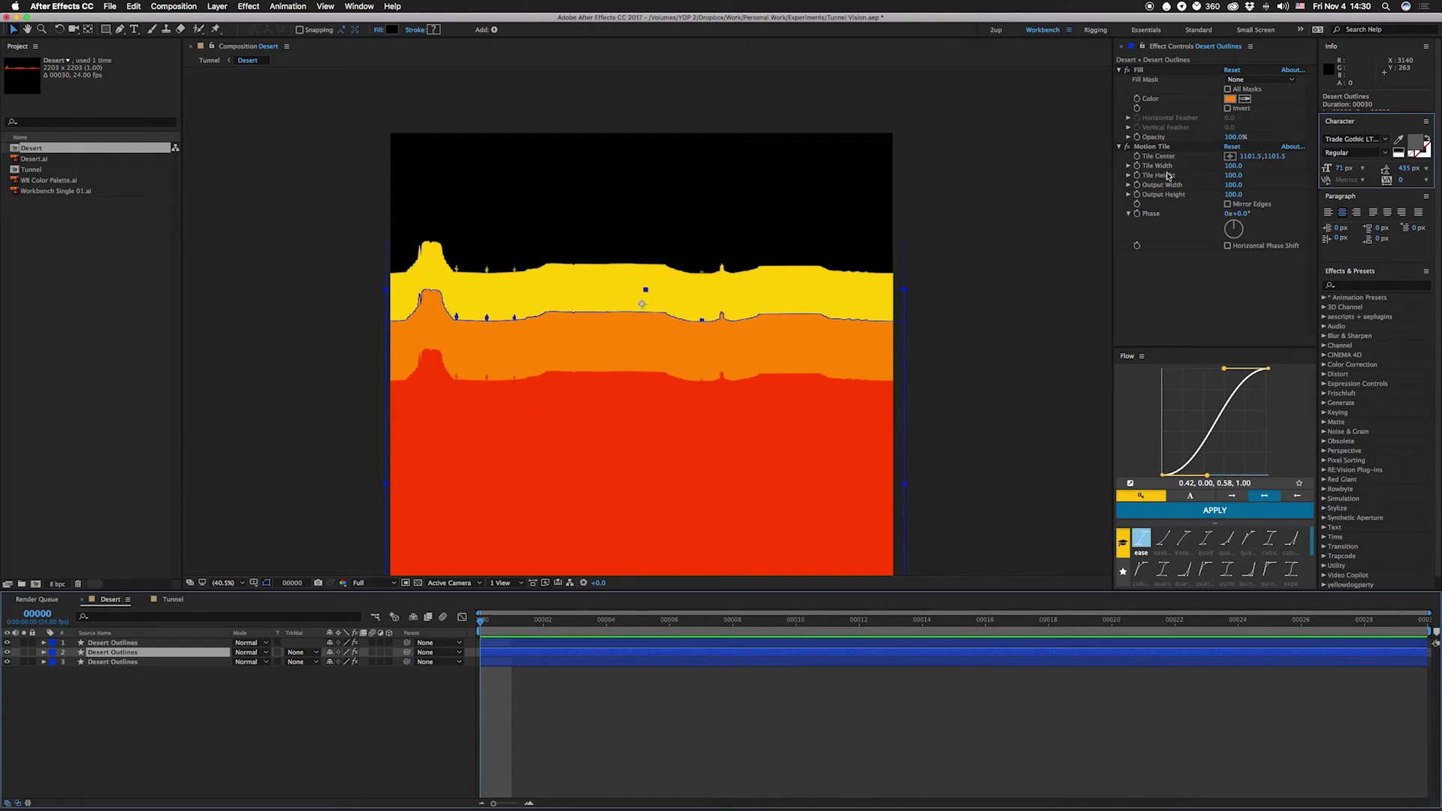
pyautogui.moveTo(1251, 161); pyautogui.dragTo(1425, 160)
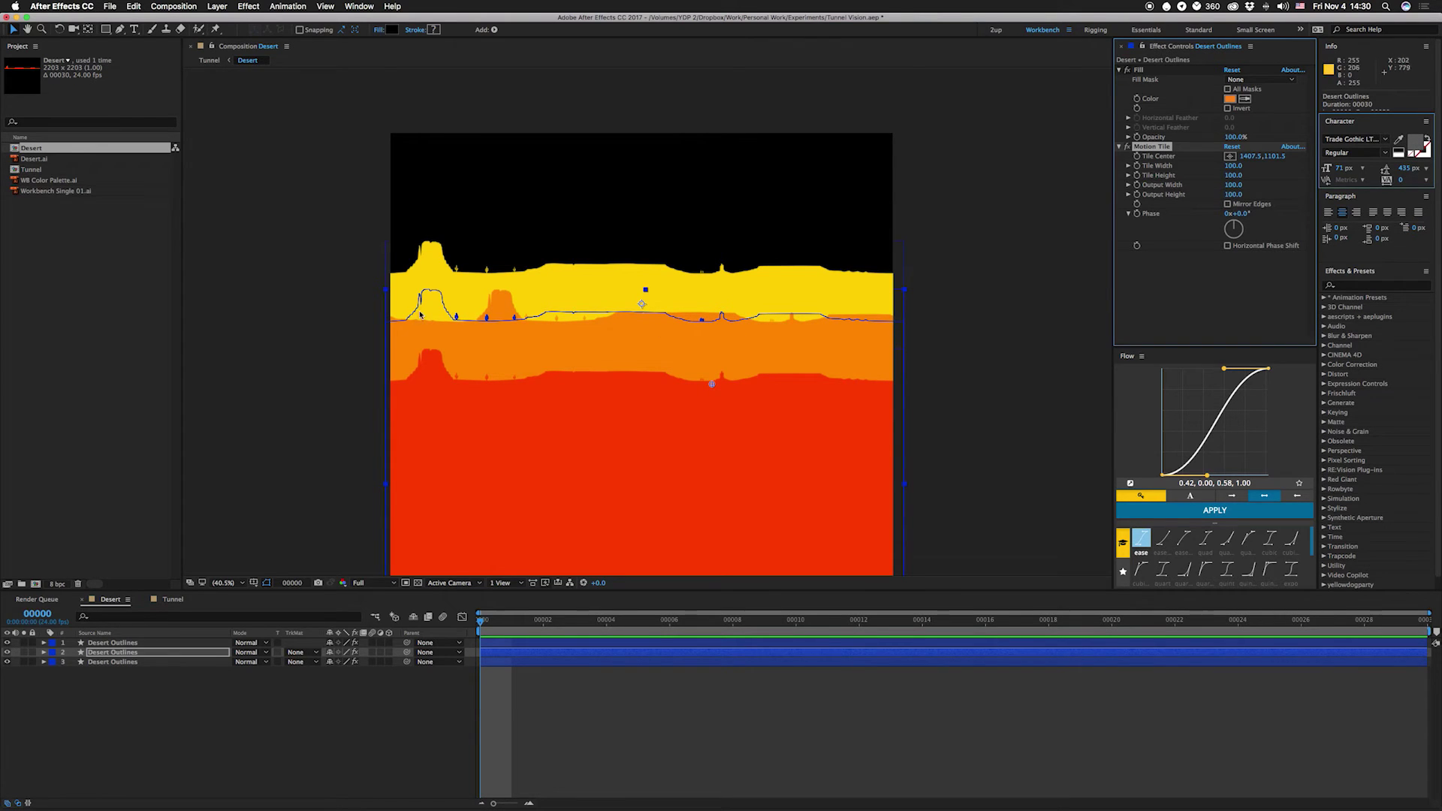
pyautogui.click(170, 599)
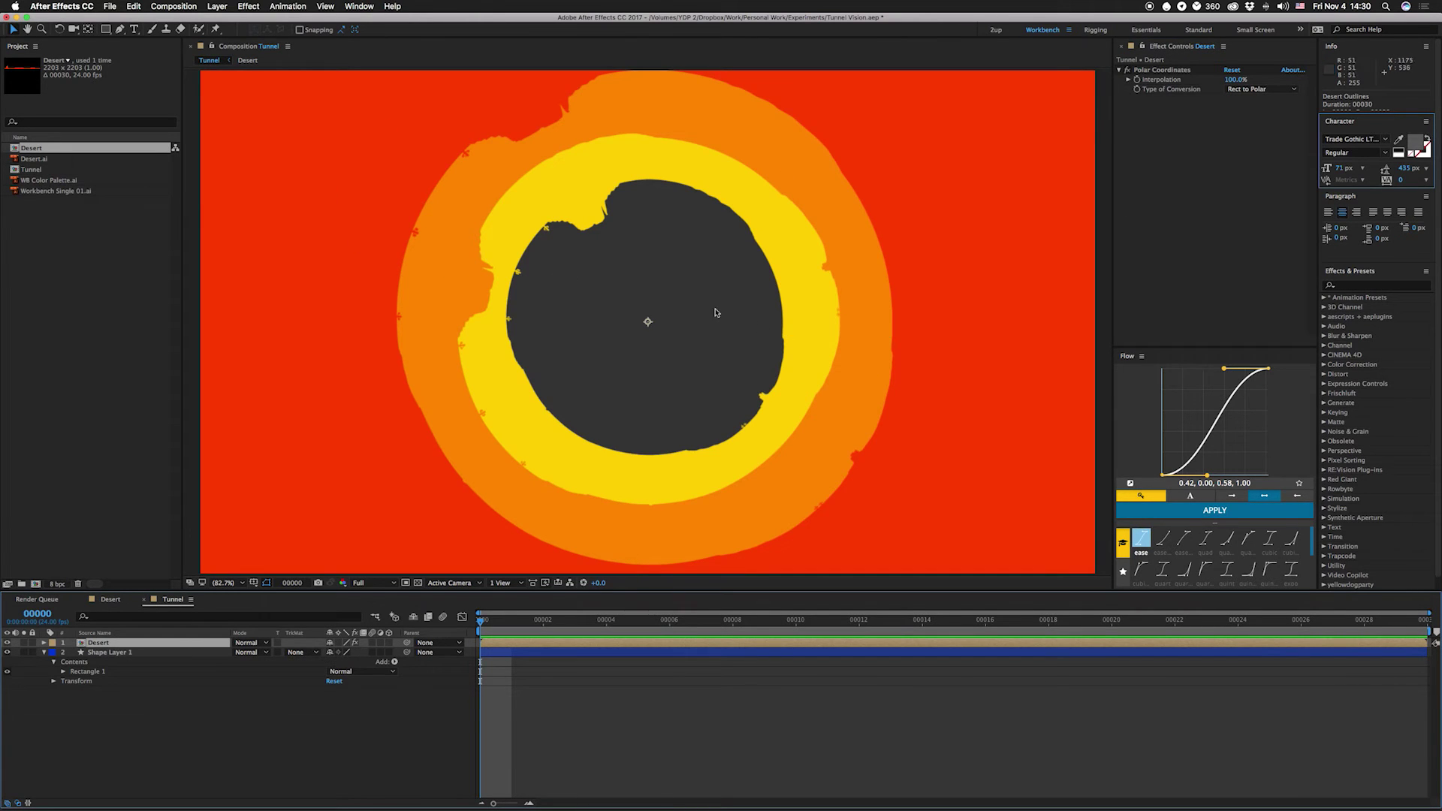
pyautogui.click(102, 652)
pyautogui.doubleClick(97, 643)
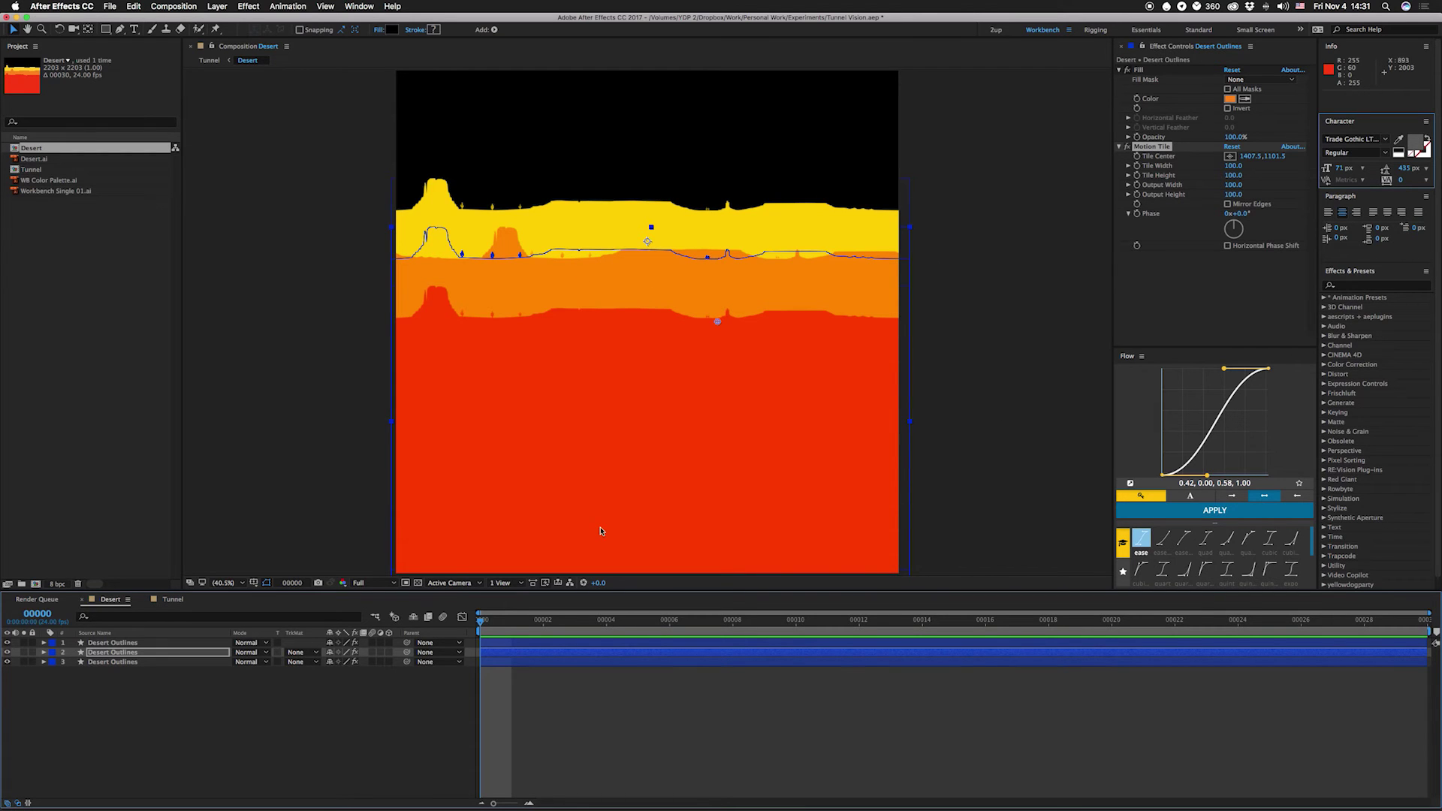
pyautogui.keyDown('alt'); pyautogui.click(1137, 156); pyautogui.keyUp('alt')
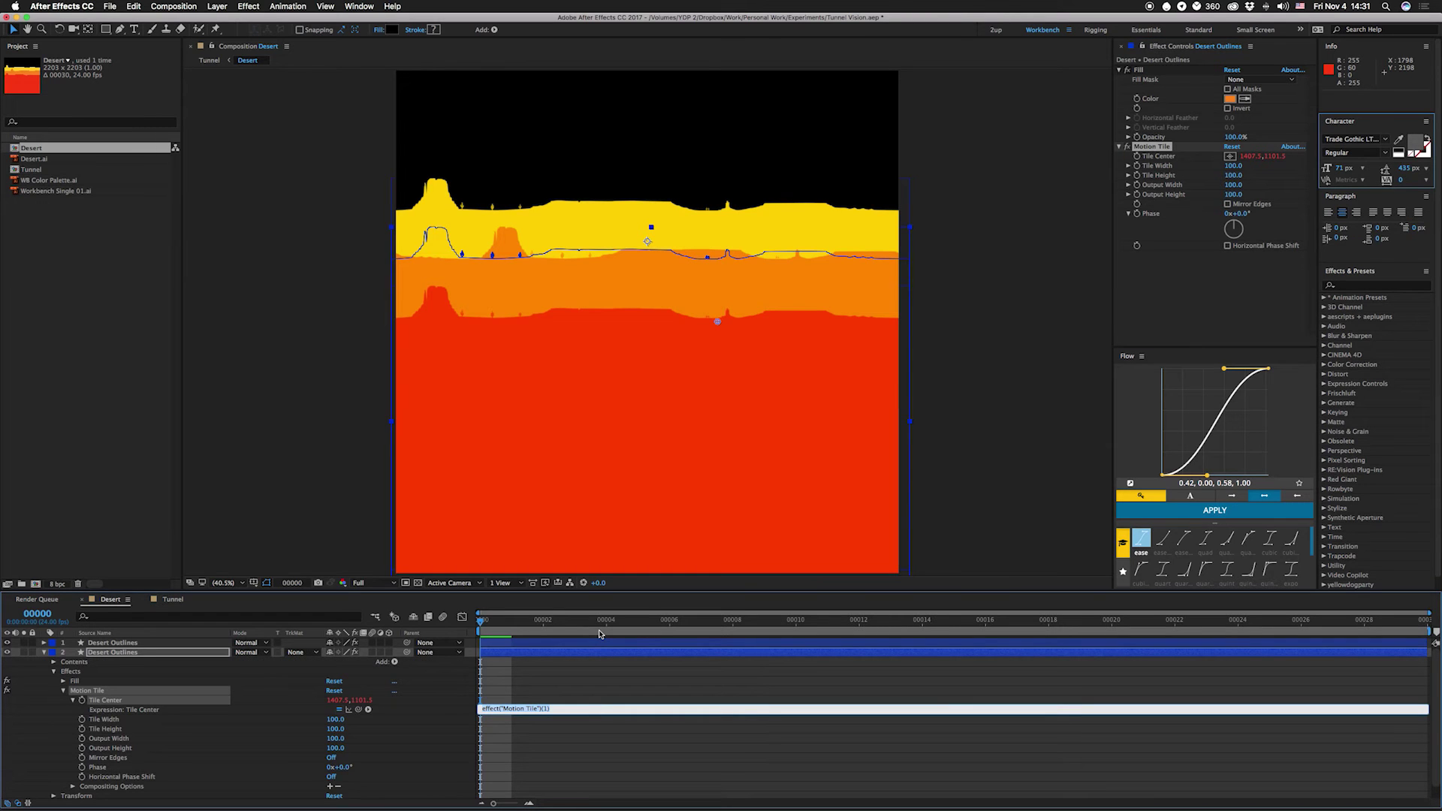
# Write a time-based Tile Center expression on the orange layer and preview the scroll.
pyautogui.write('x = 1407.5+(time*10')
pyautogui.write(';')
pyautogui.press('Return')
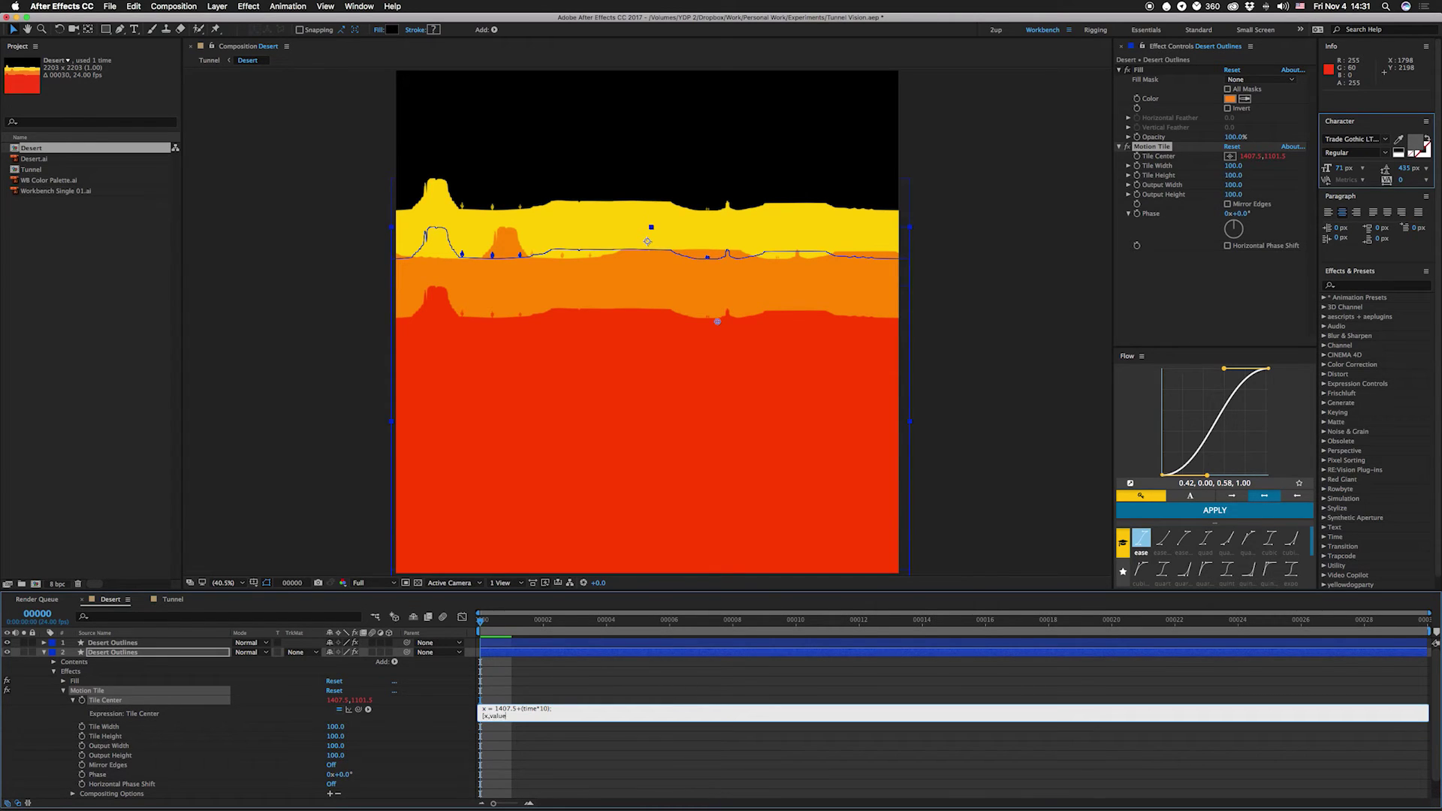
pyautogui.click(297, 631)
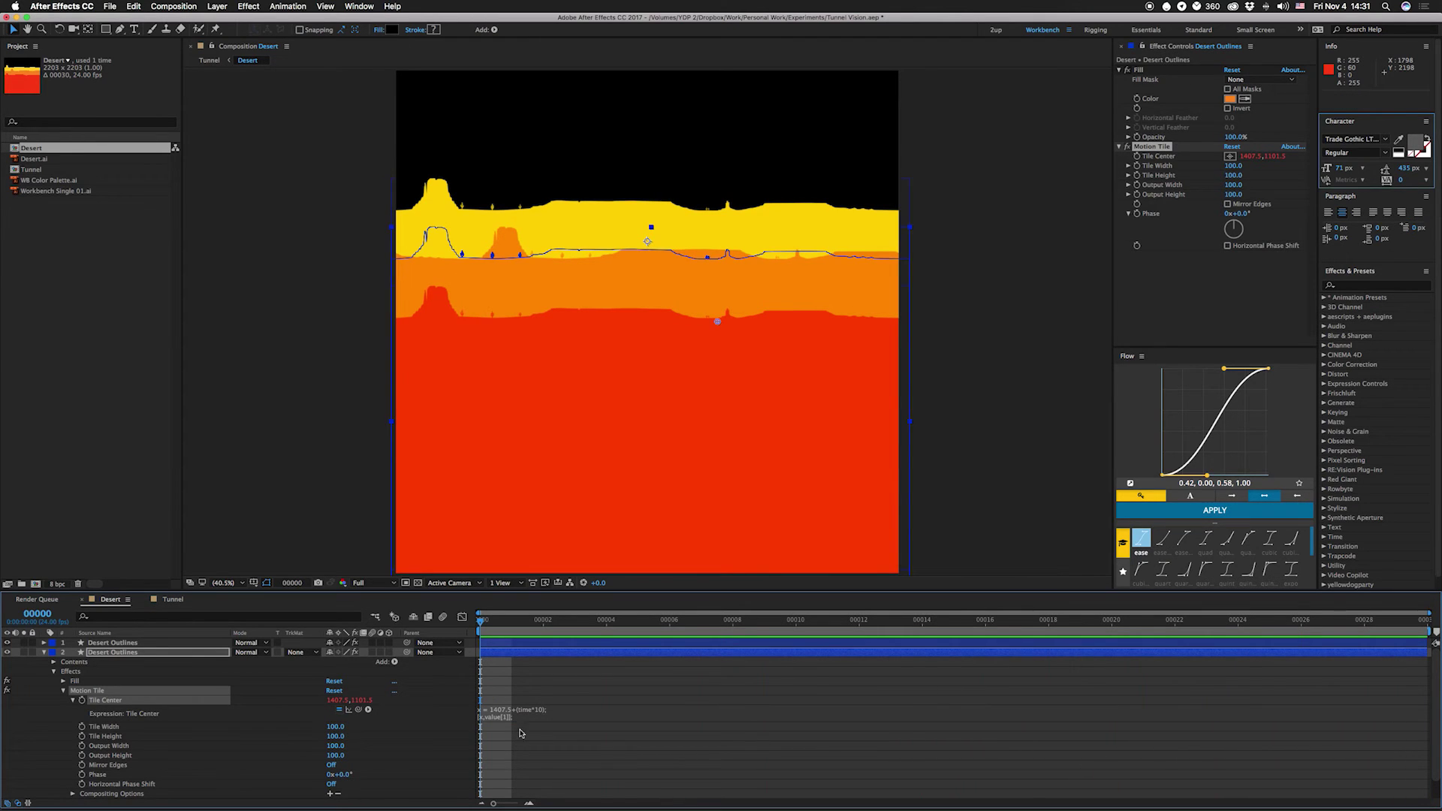
pyautogui.click(538, 713)
pyautogui.press('KP_Enter')
pyautogui.press('space')
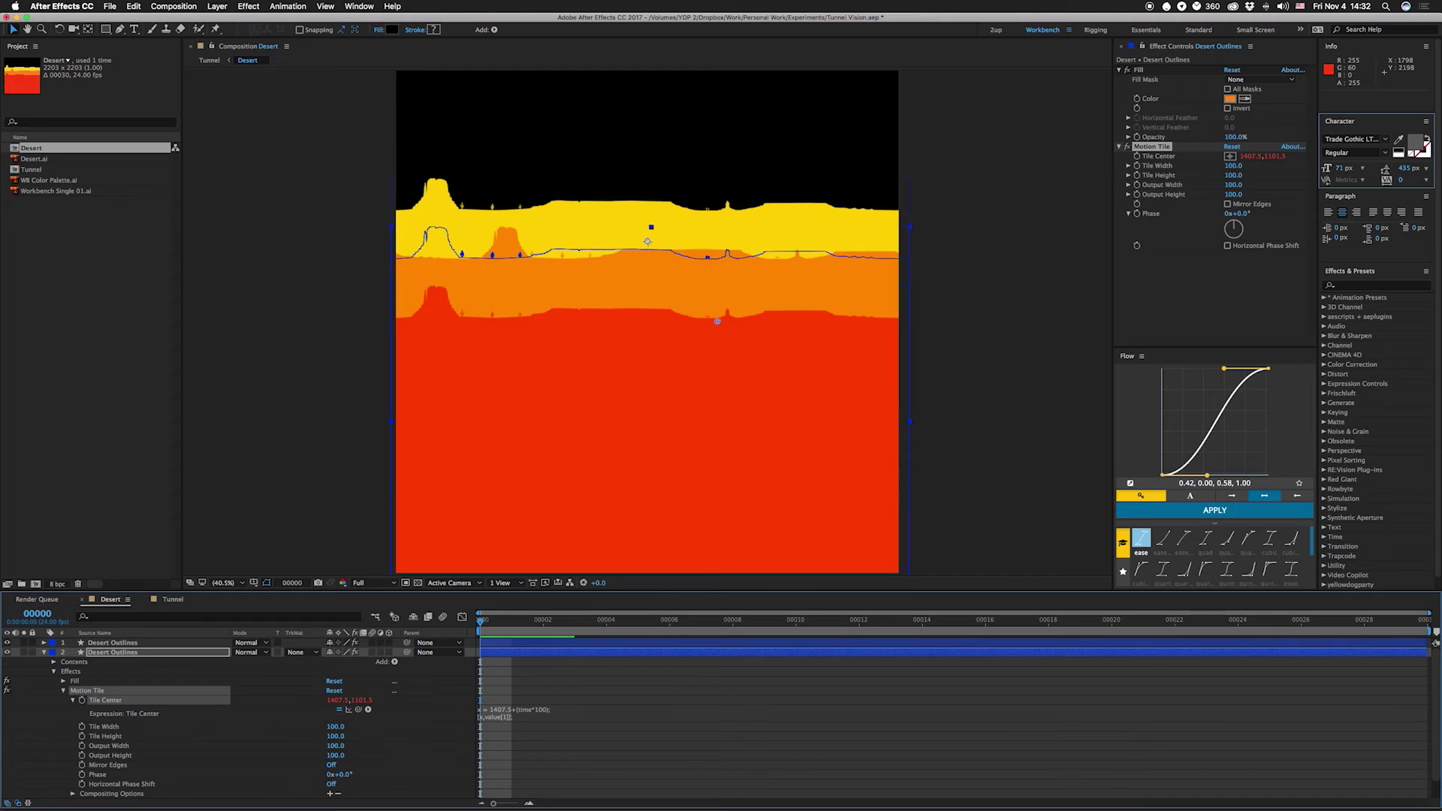
pyautogui.press('space')
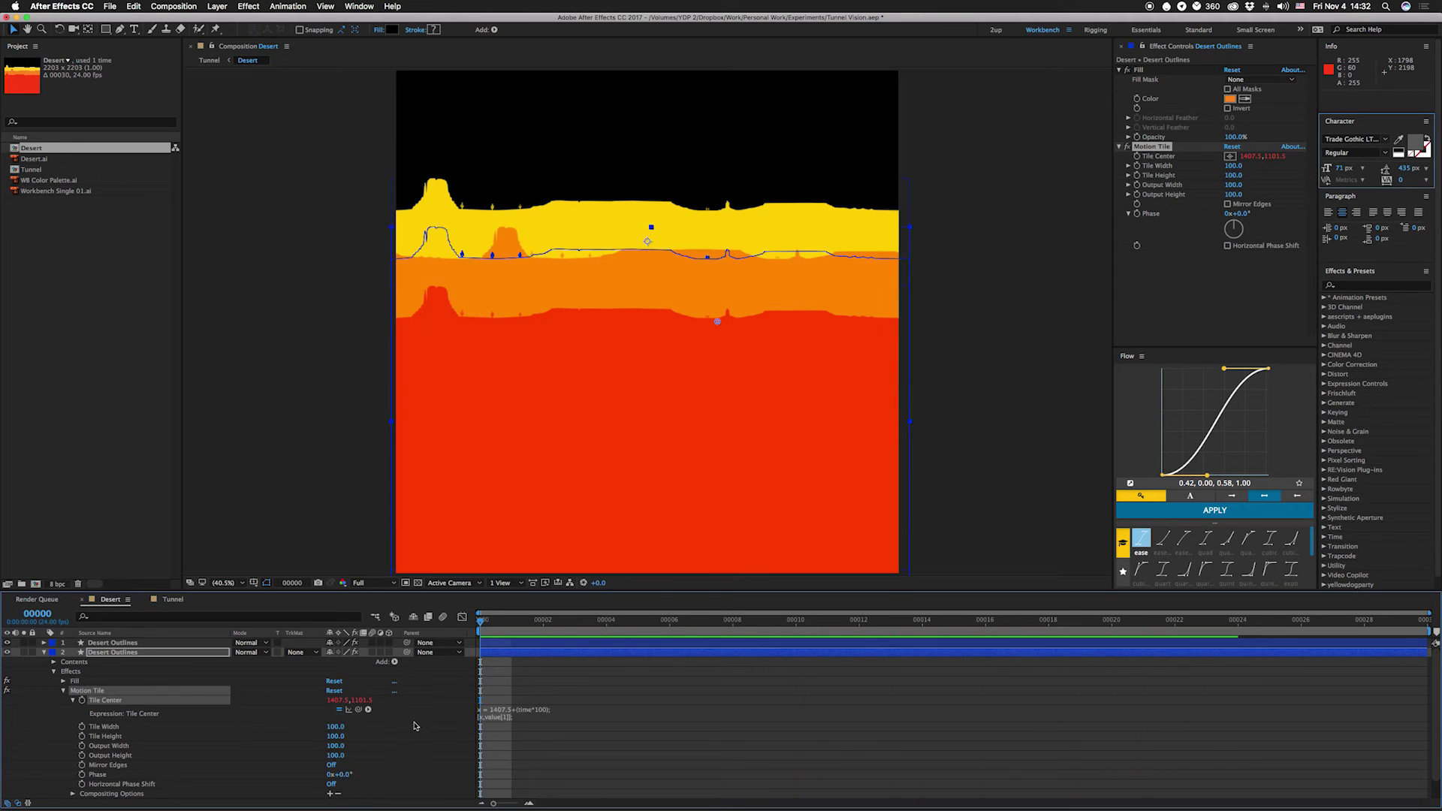
# Copy the expression to the red layer's Tile Center, removing the 1407.5 start value.
pyautogui.click(498, 719)
pyautogui.press('KP_Enter')
pyautogui.hotkey('ctrl', 'Up')
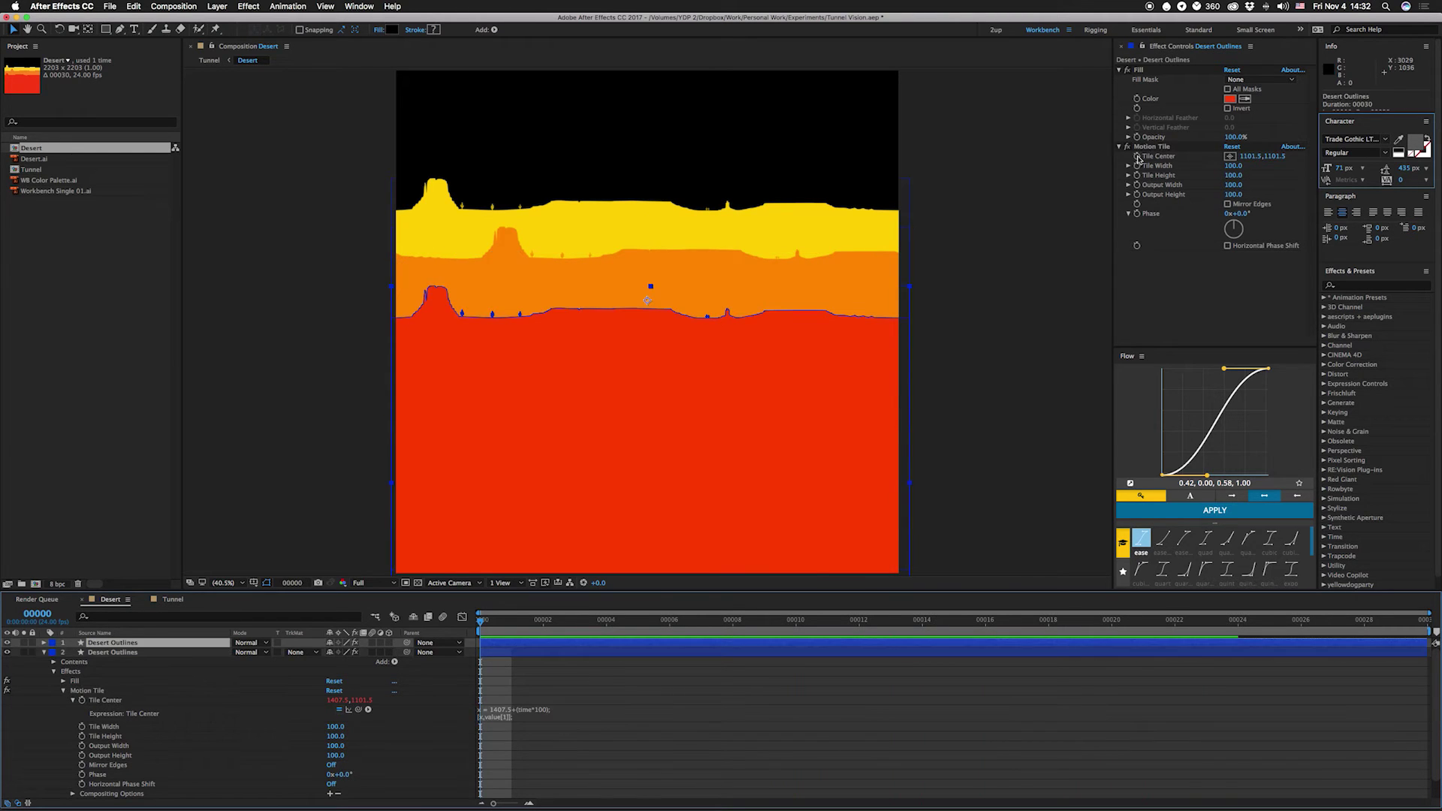
pyautogui.keyDown('alt'); pyautogui.click(1137, 157); pyautogui.keyUp('alt')
pyautogui.hotkey('ctrl', 'v')
pyautogui.click(515, 699)
pyautogui.press('BackSpace')
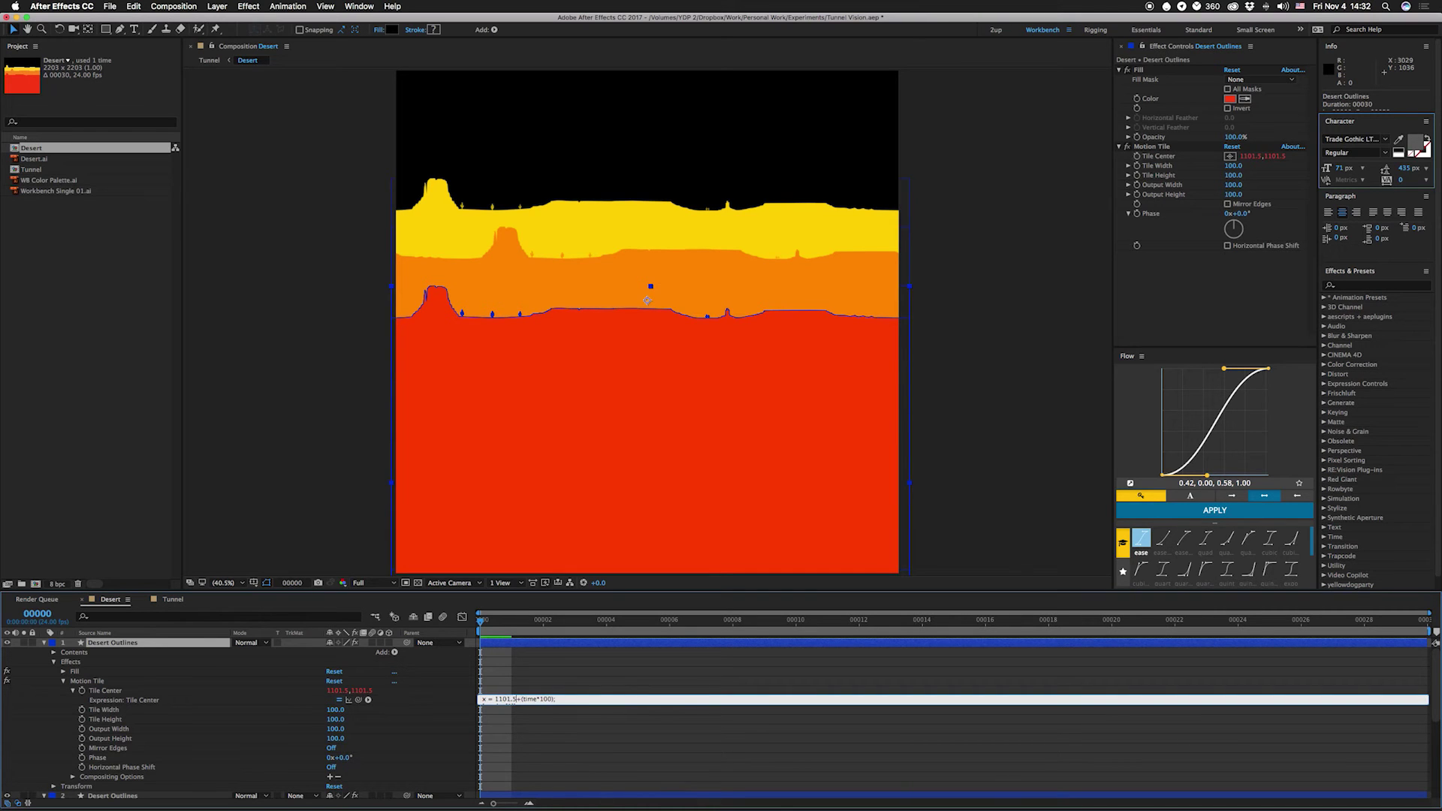
pyautogui.press('KP_Enter')
pyautogui.click(43, 642)
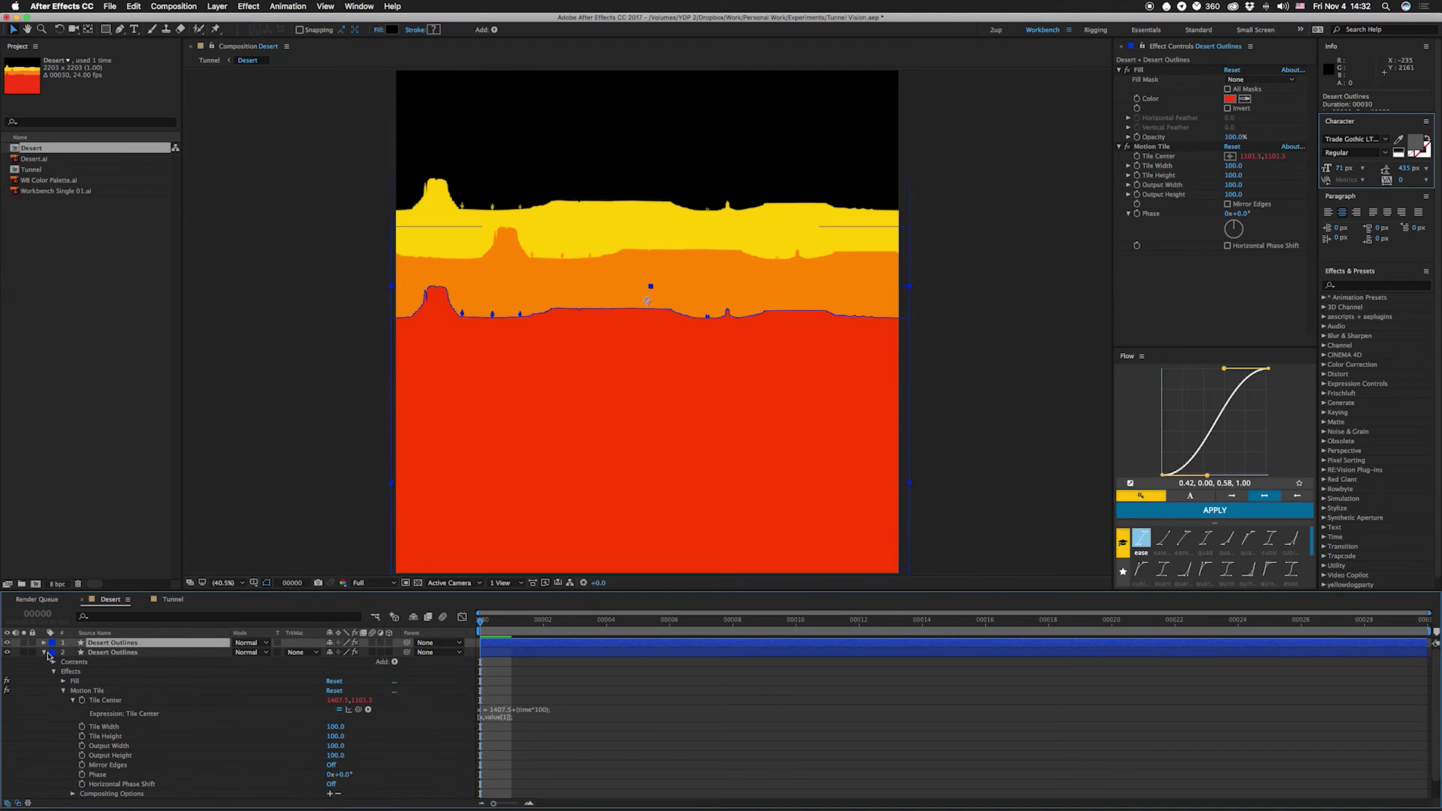
# Paste the scrolling expression onto the yellow layer starting at 1200, fit the view, and preview.
pyautogui.click(109, 661)
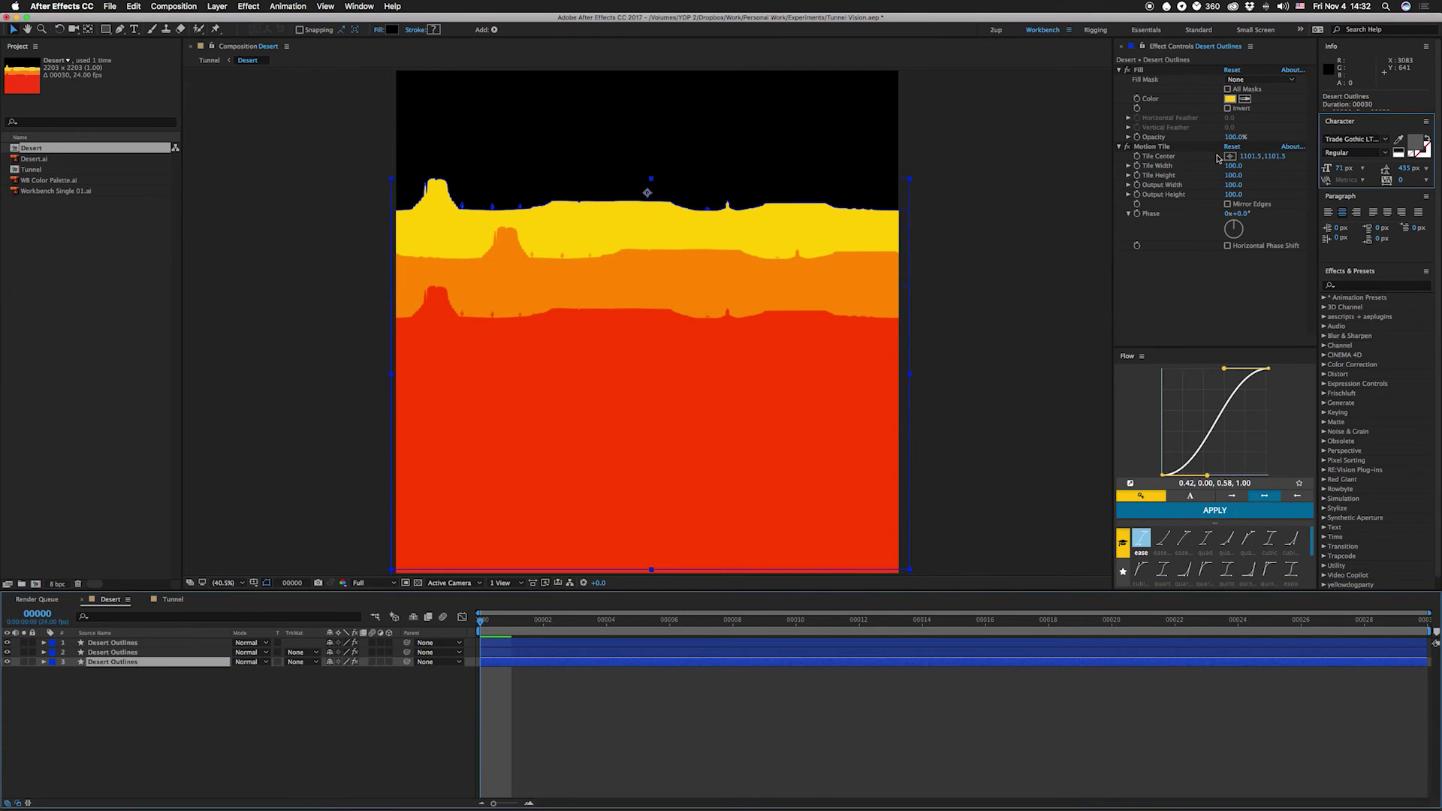
pyautogui.keyDown('alt'); pyautogui.click(1137, 157); pyautogui.keyUp('alt')
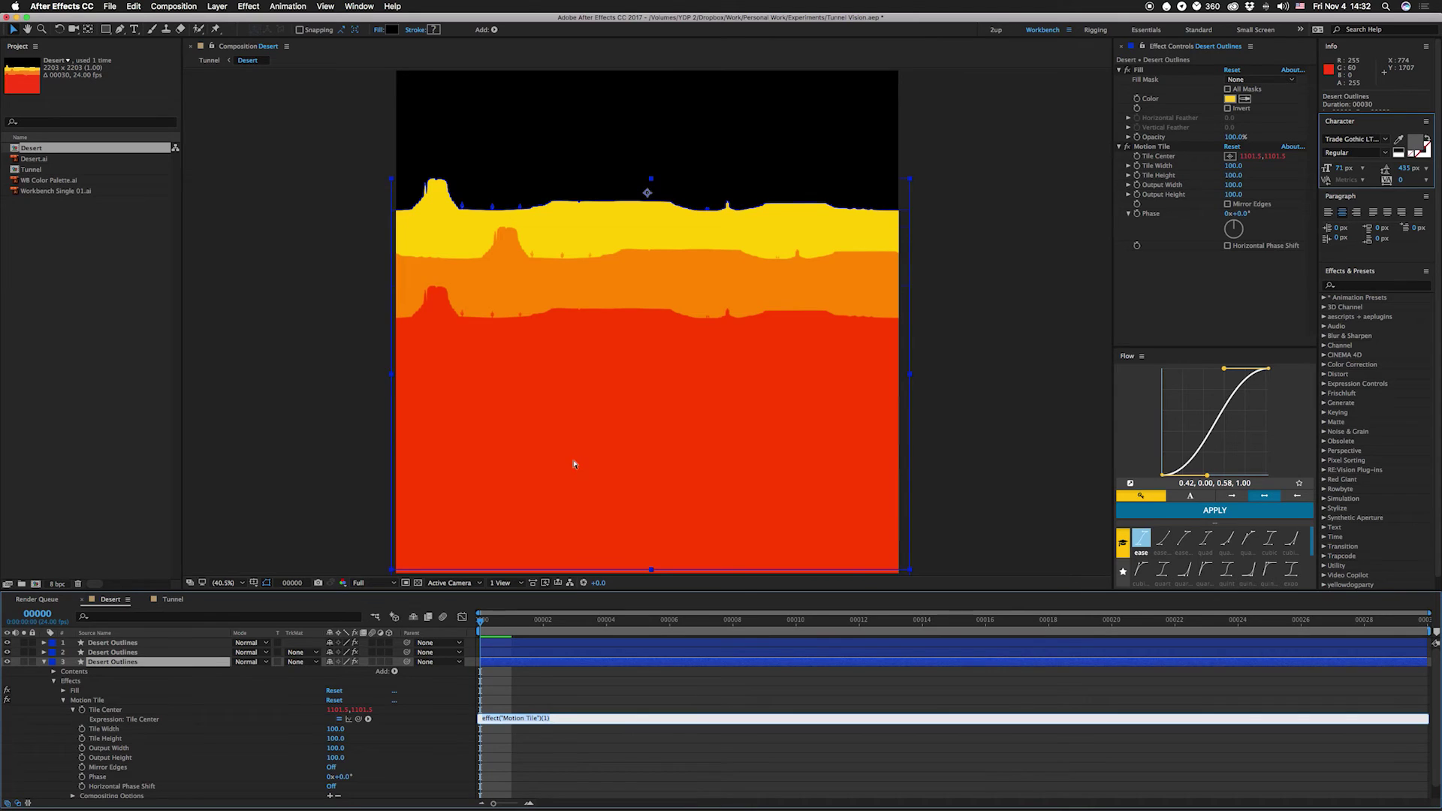
pyautogui.write('x = 1407.5+(time*100);')
pyautogui.write('1200')
pyautogui.press('Return')
pyautogui.scroll(5, 589, 450)
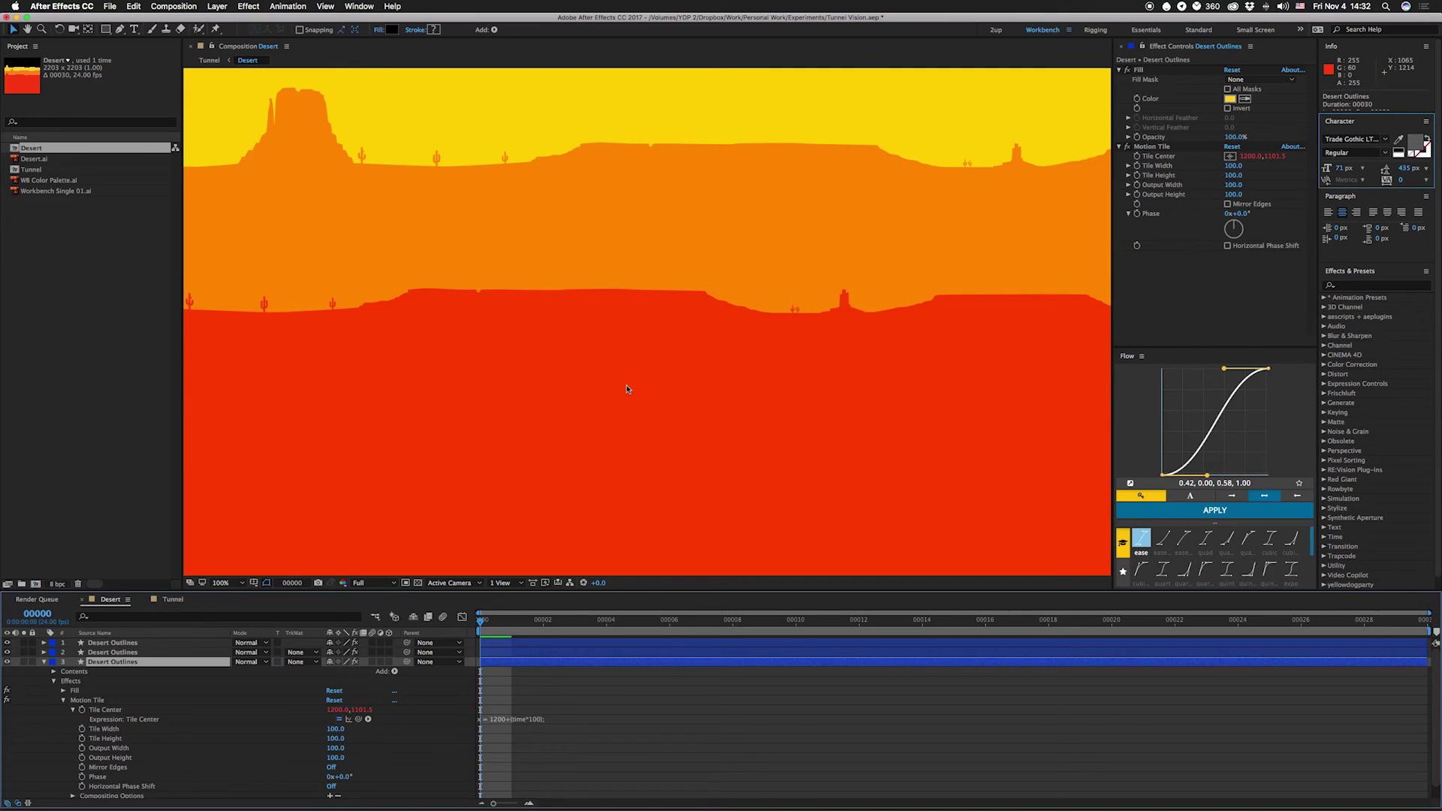
pyautogui.click(226, 583)
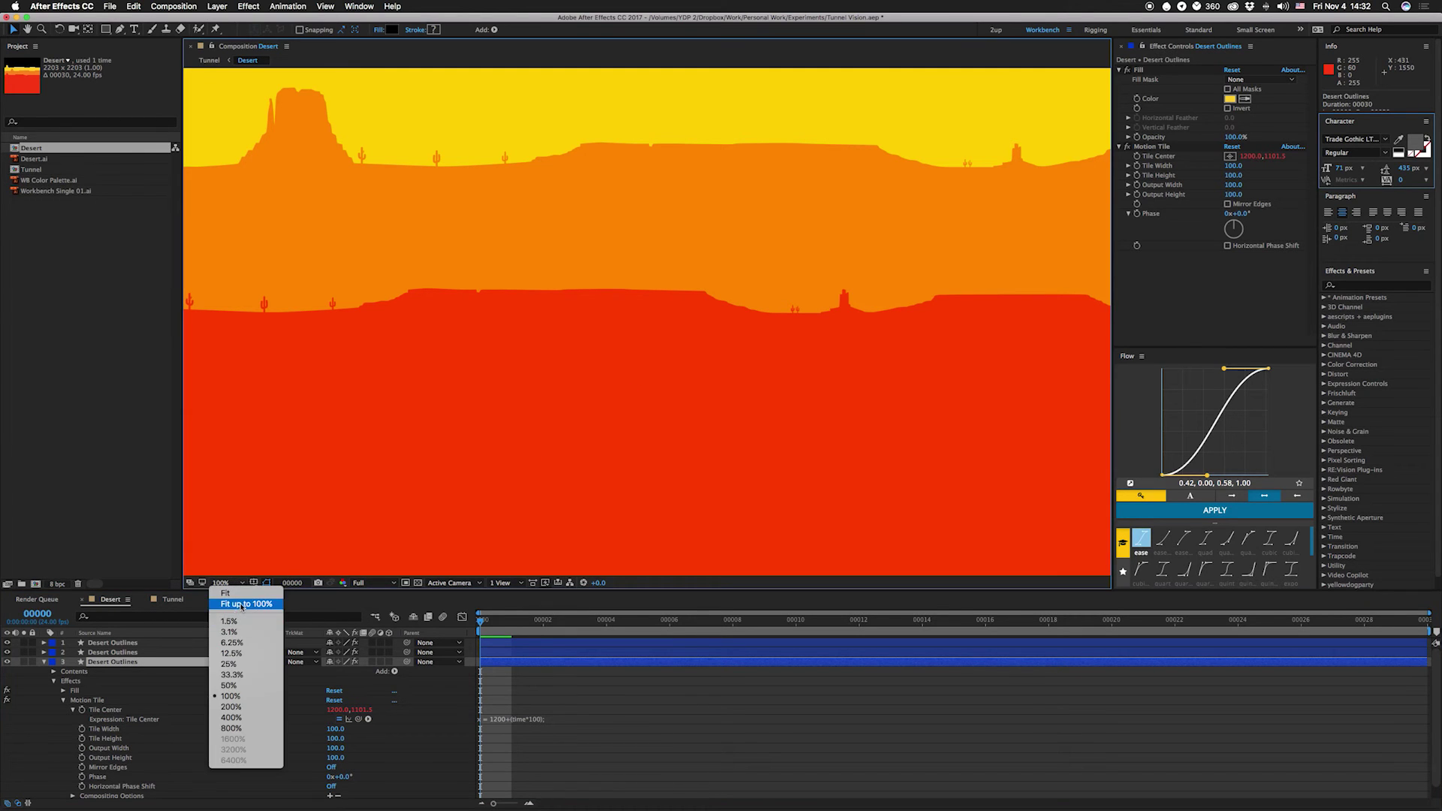
pyautogui.click(243, 610)
pyautogui.press('space')
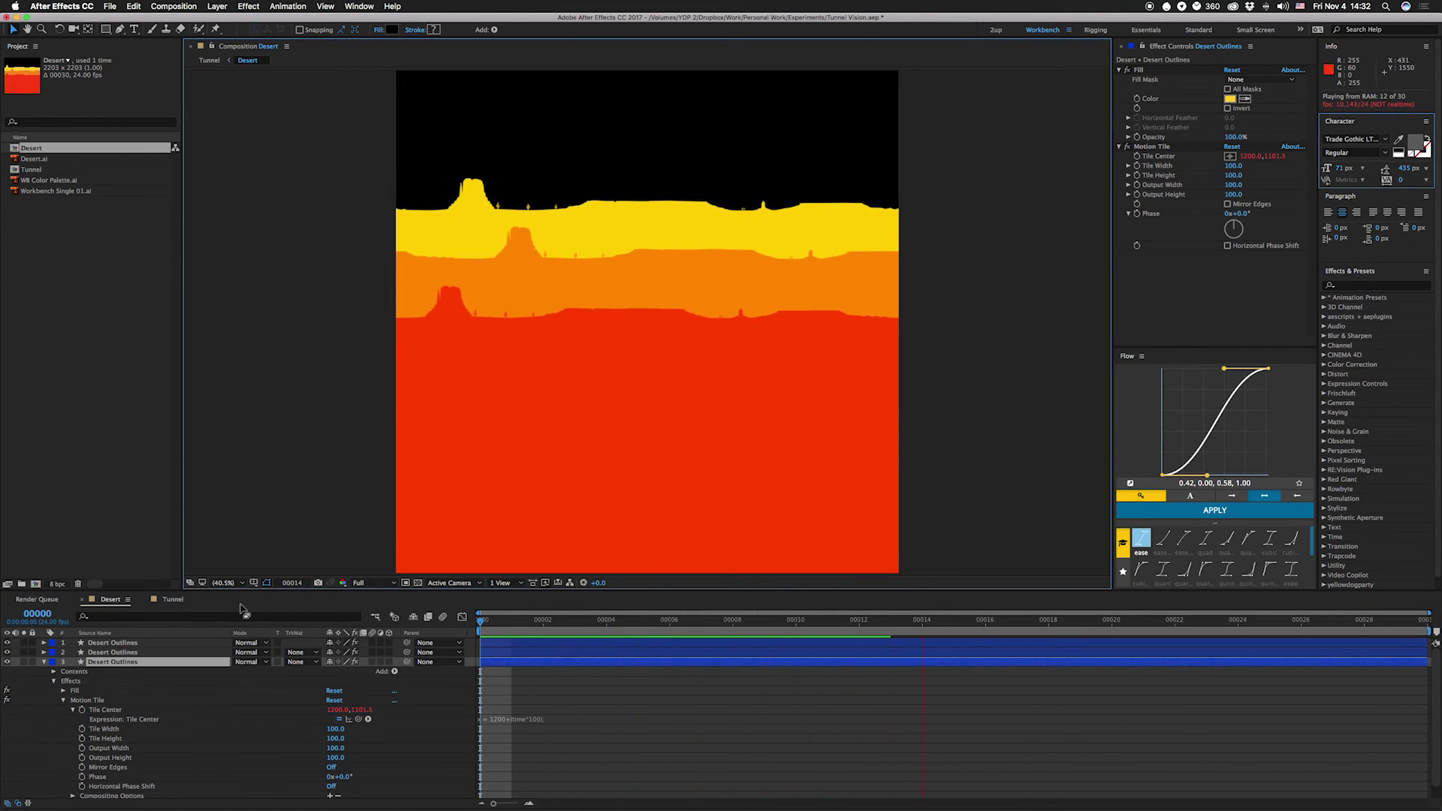
pyautogui.press('space')
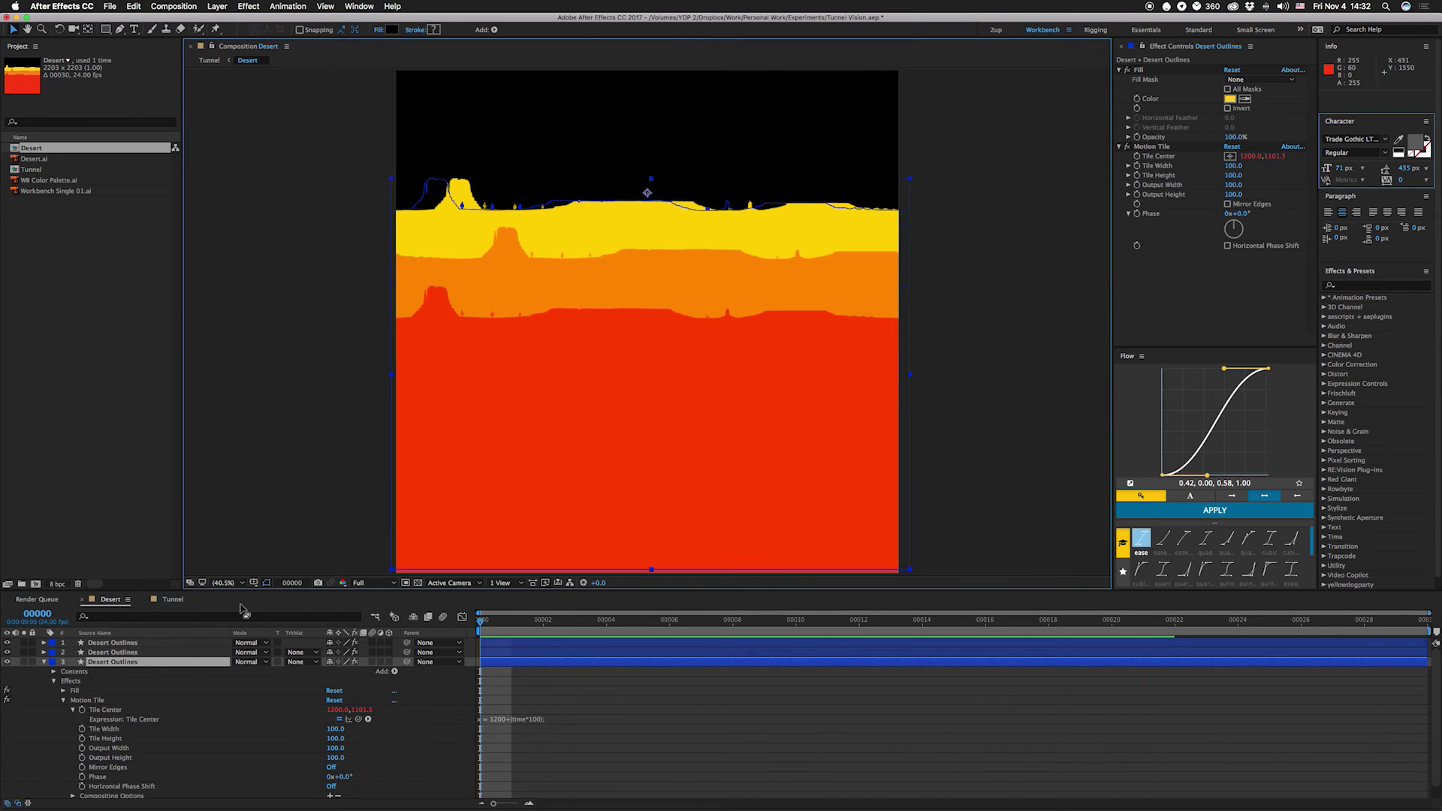
# Change the orange layer's expression speed from 100 to 80 and preview.
pyautogui.click(535, 724)
pyautogui.click(542, 725)
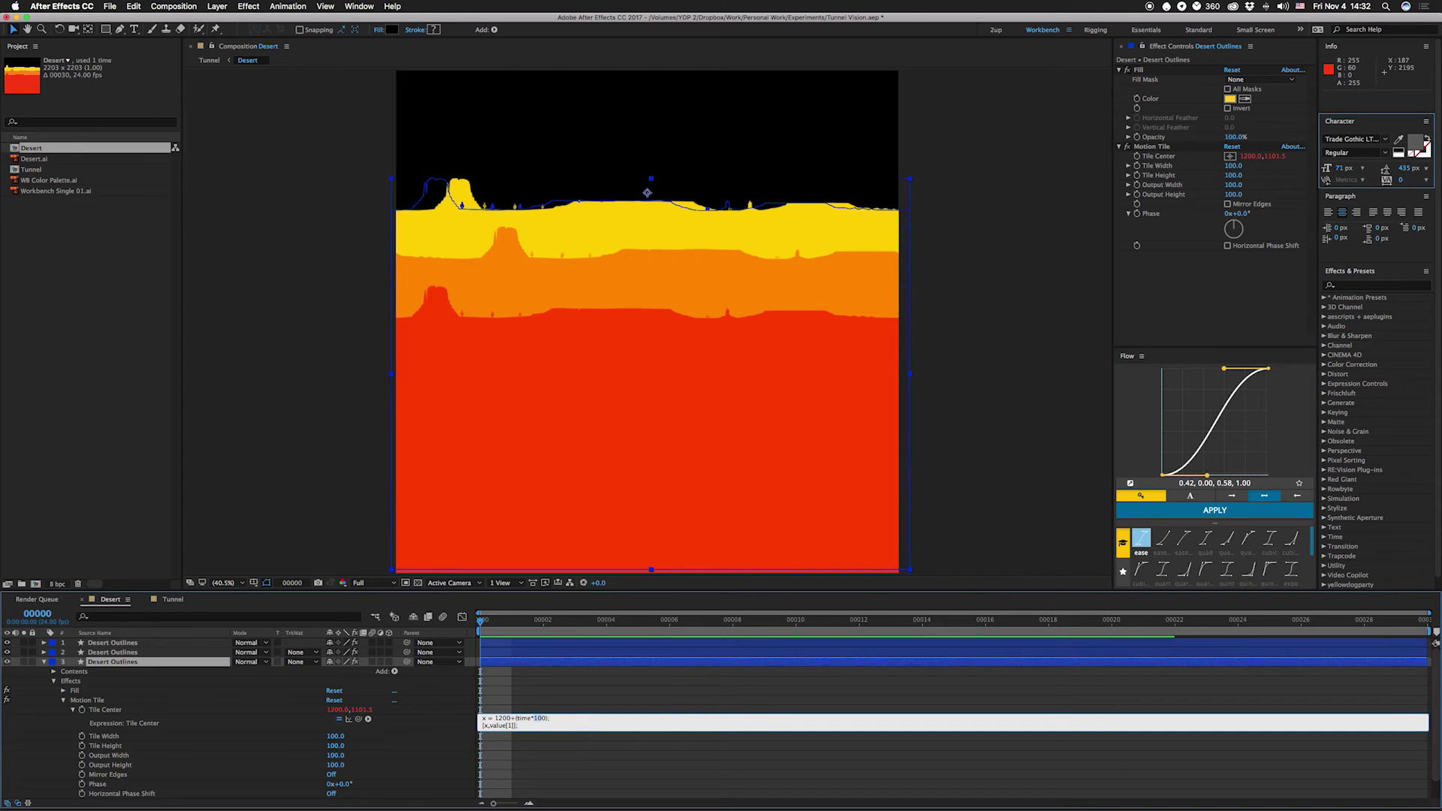
pyautogui.press('KP_Enter')
pyautogui.click(167, 653)
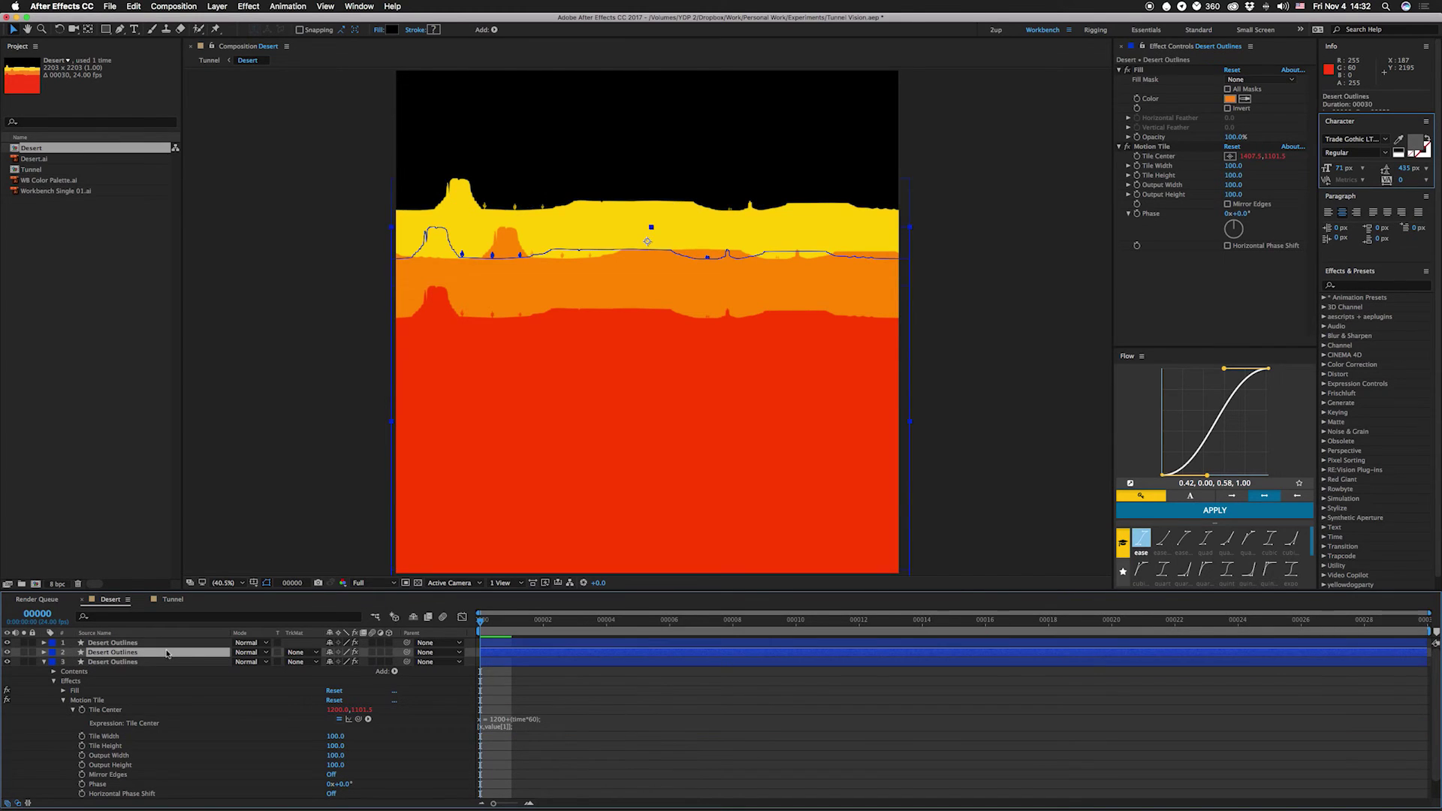
pyautogui.press('u')
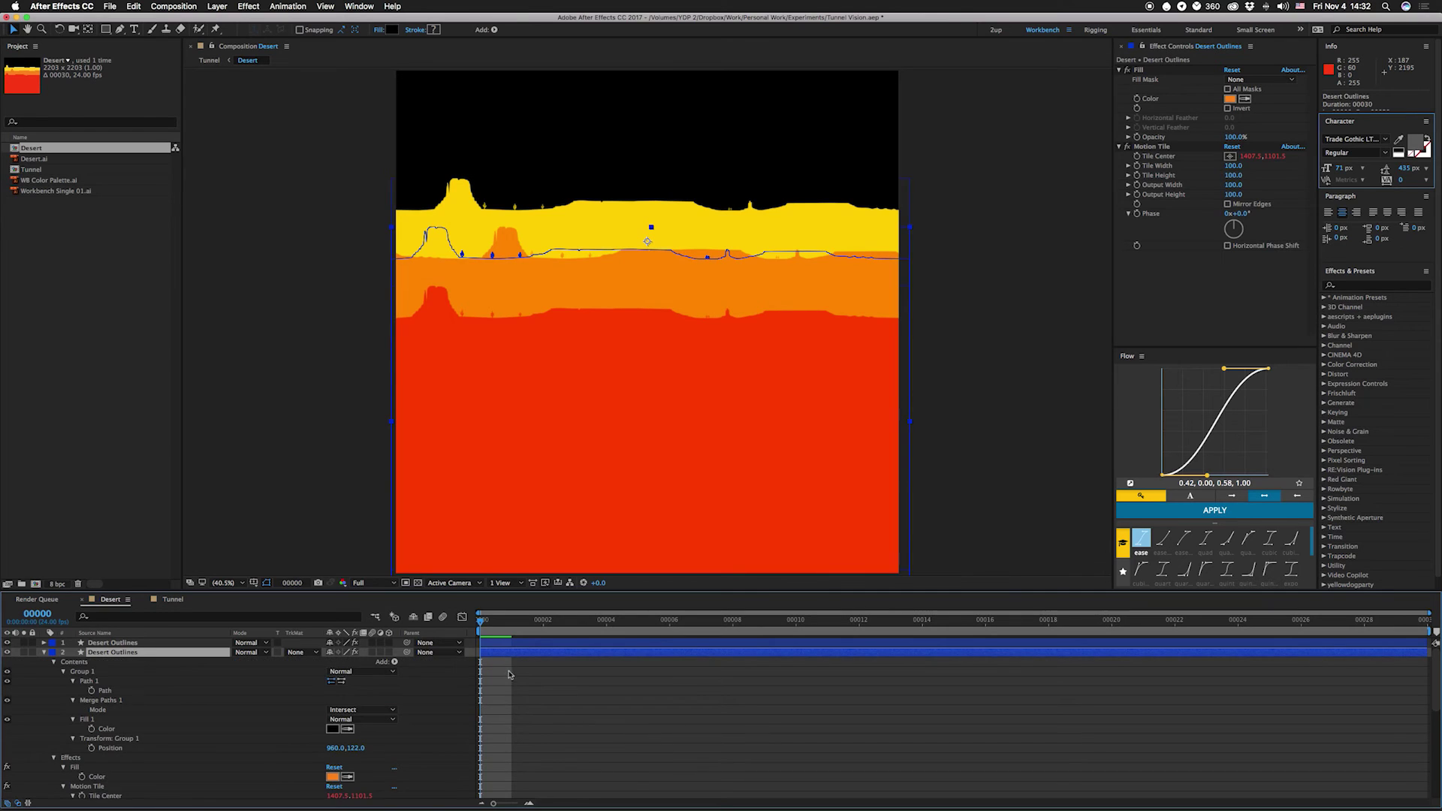
pyautogui.scroll(-3, 529, 733)
pyautogui.click(527, 718)
pyautogui.doubleClick(546, 709)
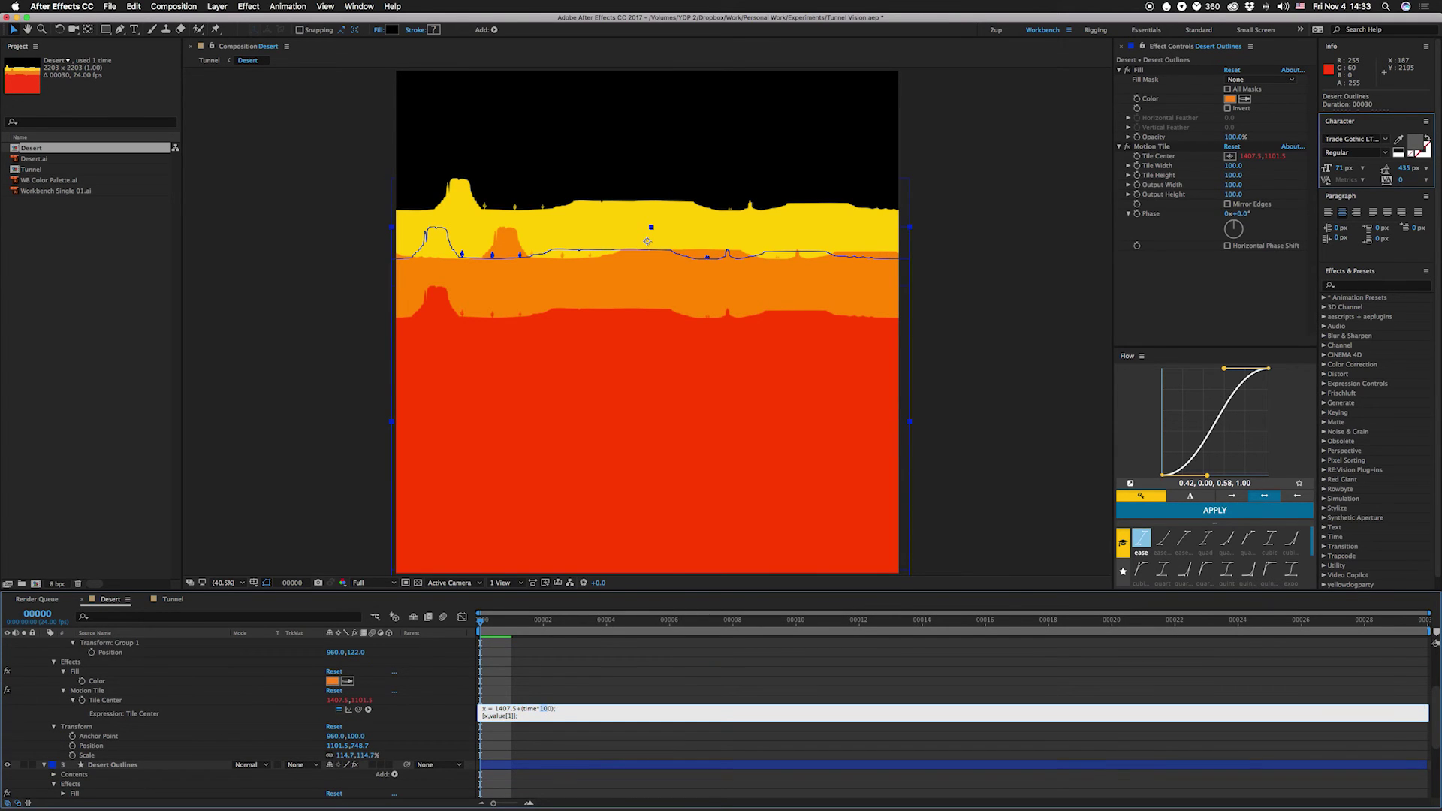
pyautogui.write('80')
pyautogui.press('KP_Enter')
pyautogui.press('space')
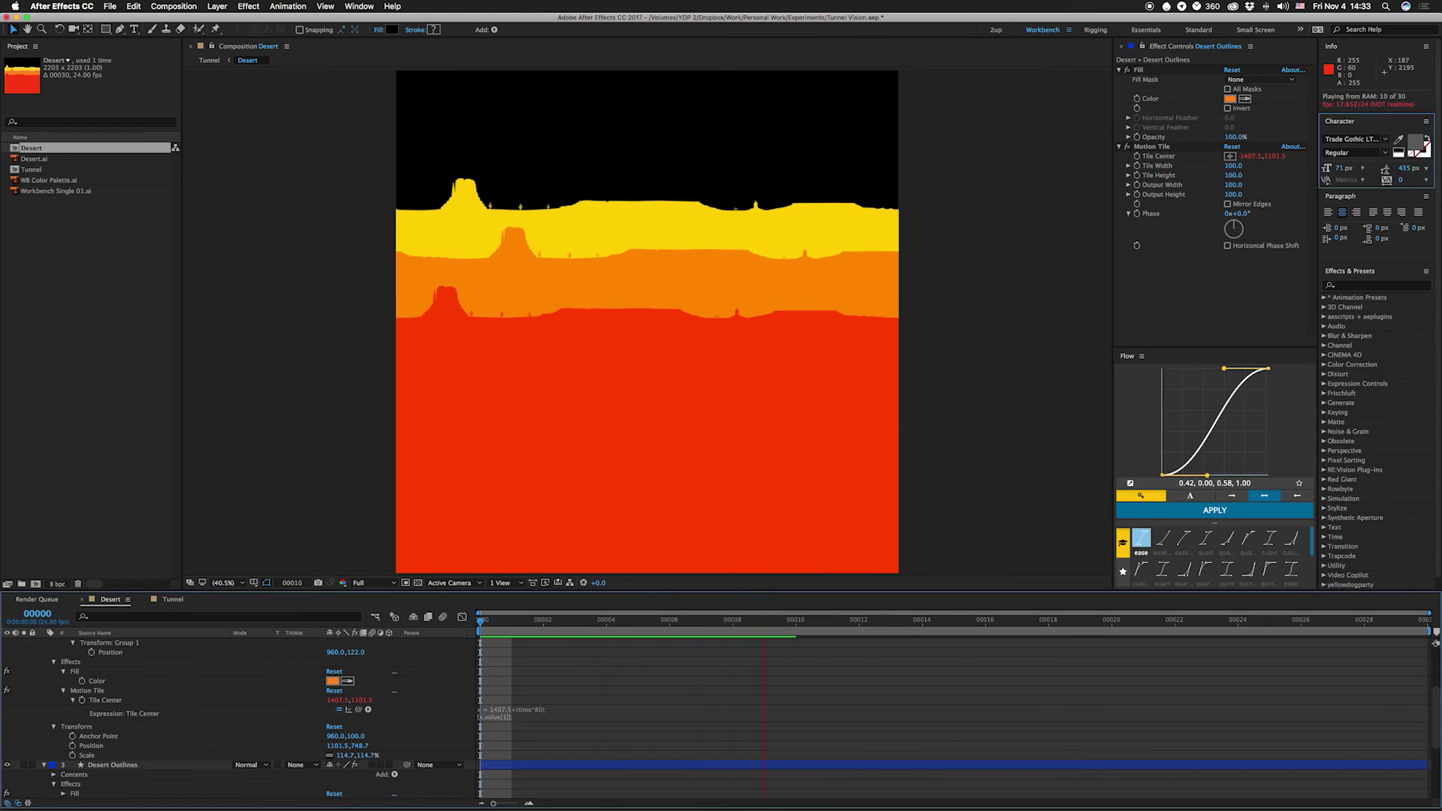
pyautogui.press('space')
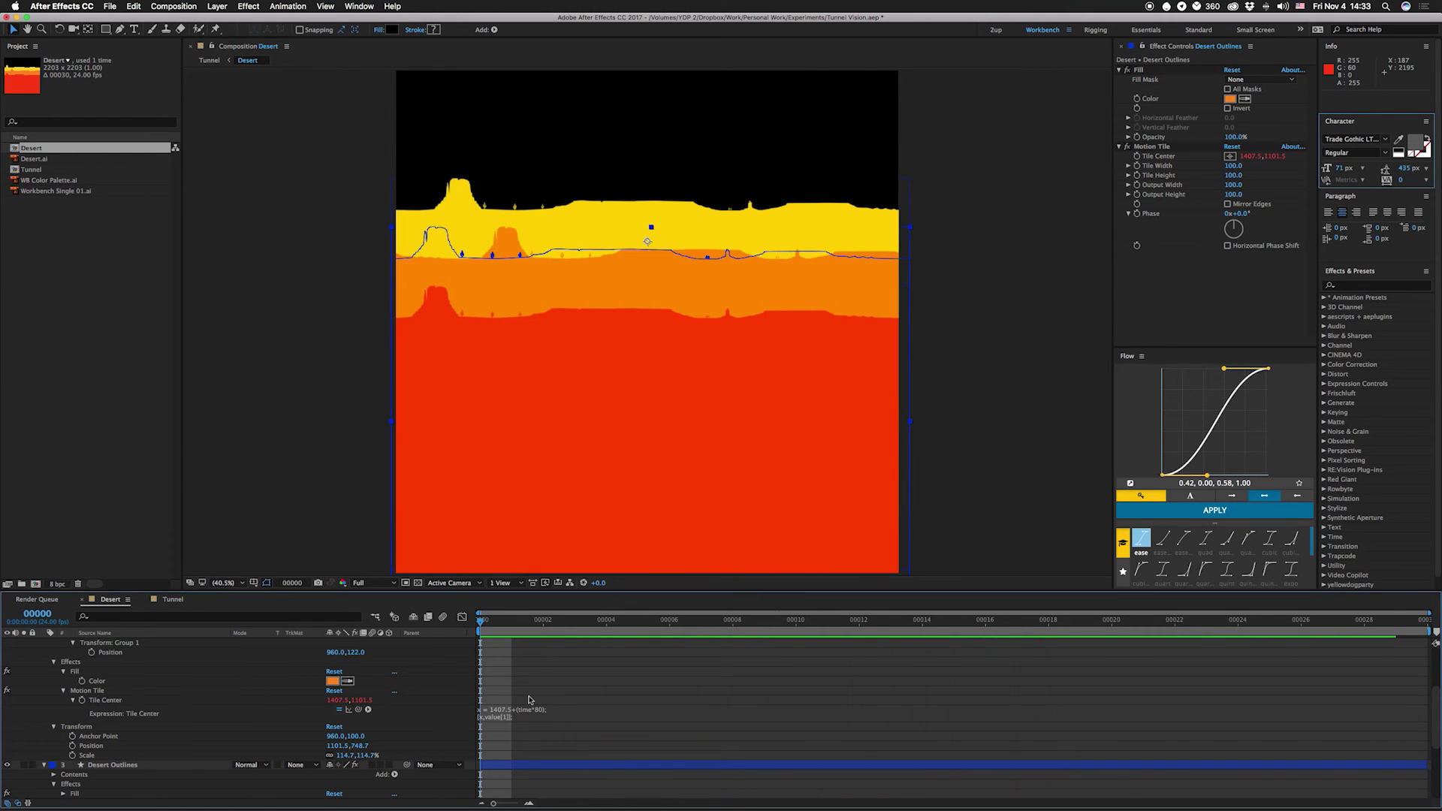
# Re-confirm the other layers' Tile Center expressions, preview, and return to the Tunnel composition.
pyautogui.scroll(-5, 548, 732)
pyautogui.click(538, 705)
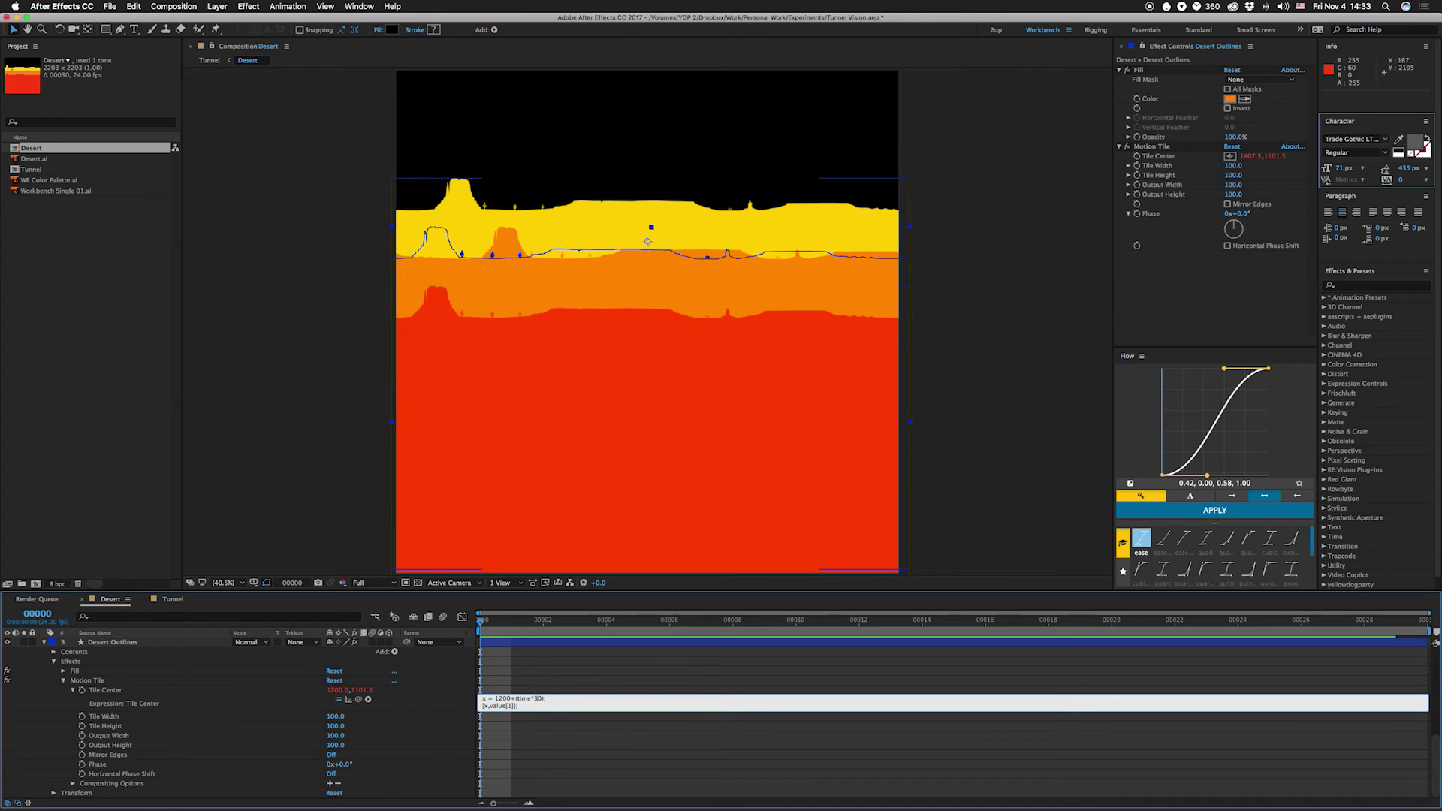
pyautogui.press('KP_Enter')
pyautogui.scroll(3, 540, 710)
pyautogui.click(543, 690)
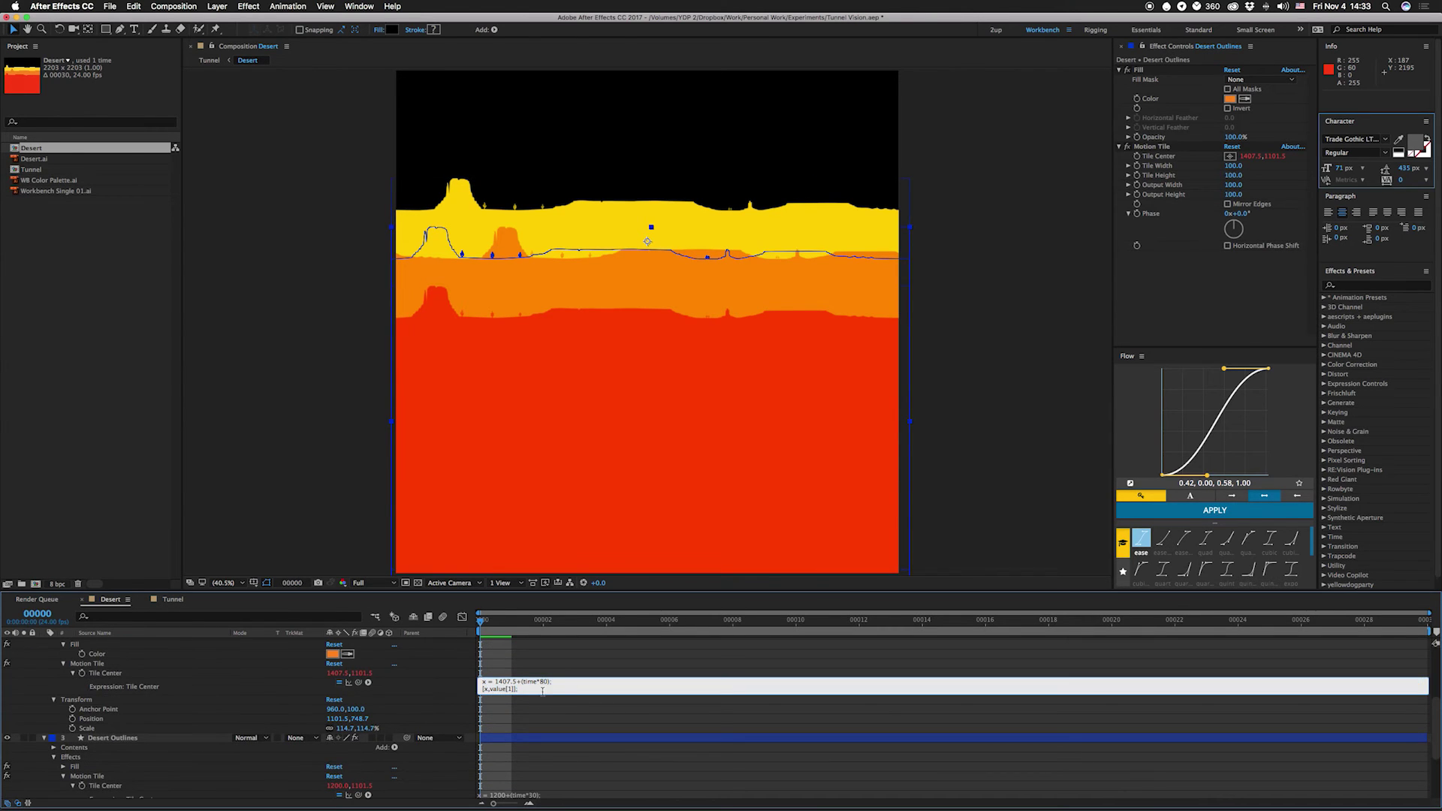
pyautogui.press('KP_Enter')
pyautogui.press('space')
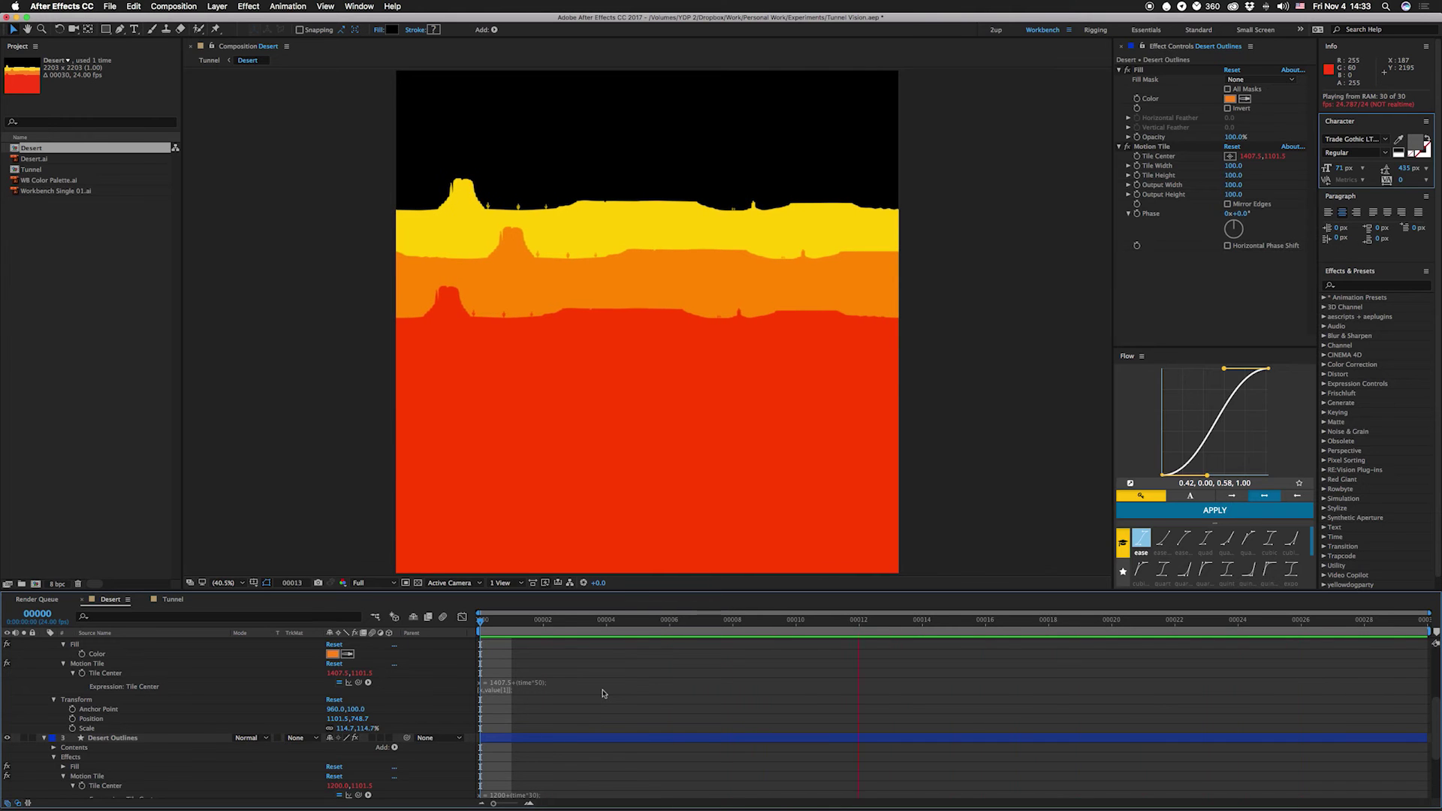
pyautogui.press('space')
pyautogui.click(167, 600)
# Set the red layer's Tile Center X to 2634.5 with expression 2634.5+(time*100).
pyautogui.press('space')
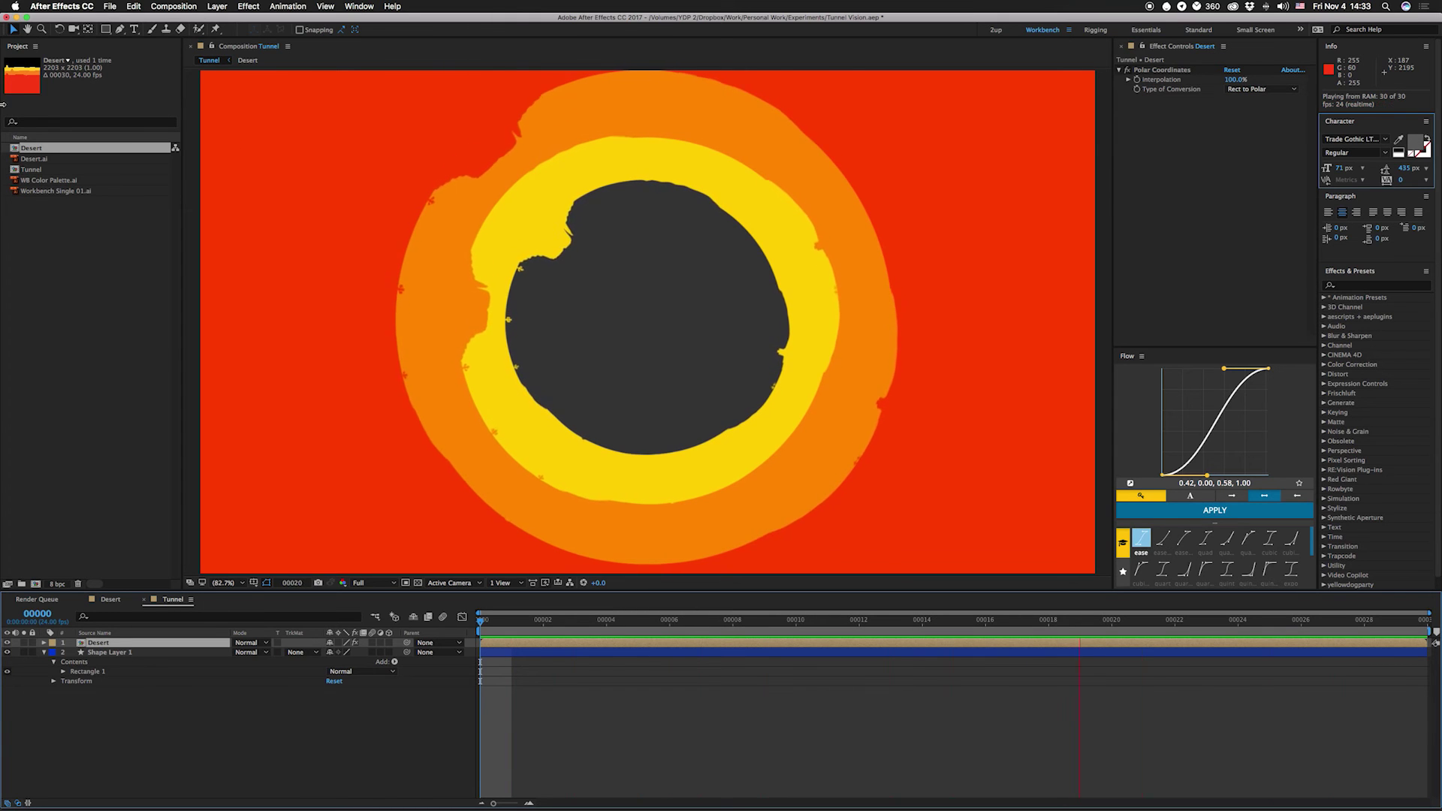
pyautogui.click(126, 601)
pyautogui.scroll(5, 542, 706)
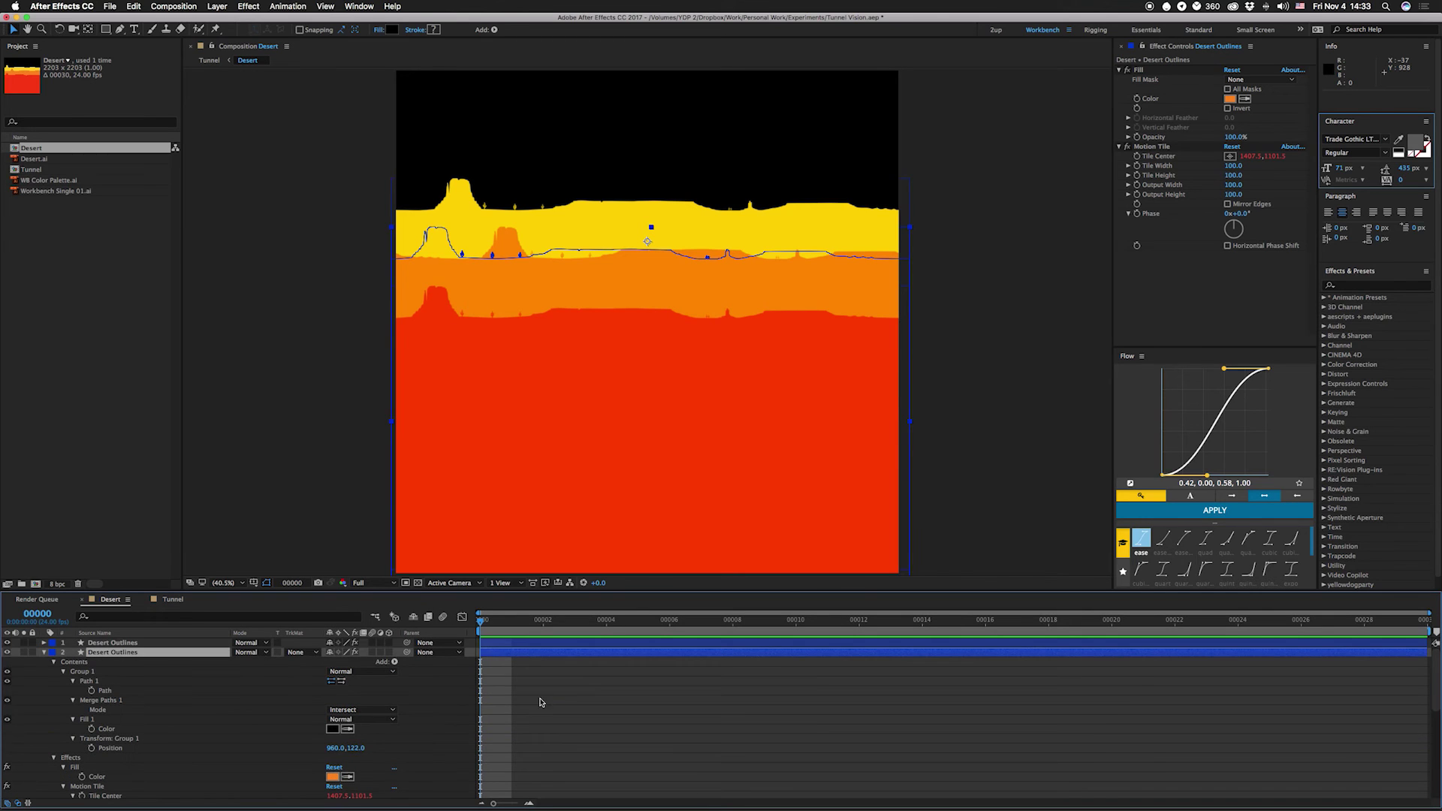
pyautogui.hotkey('ctrl', 'z')
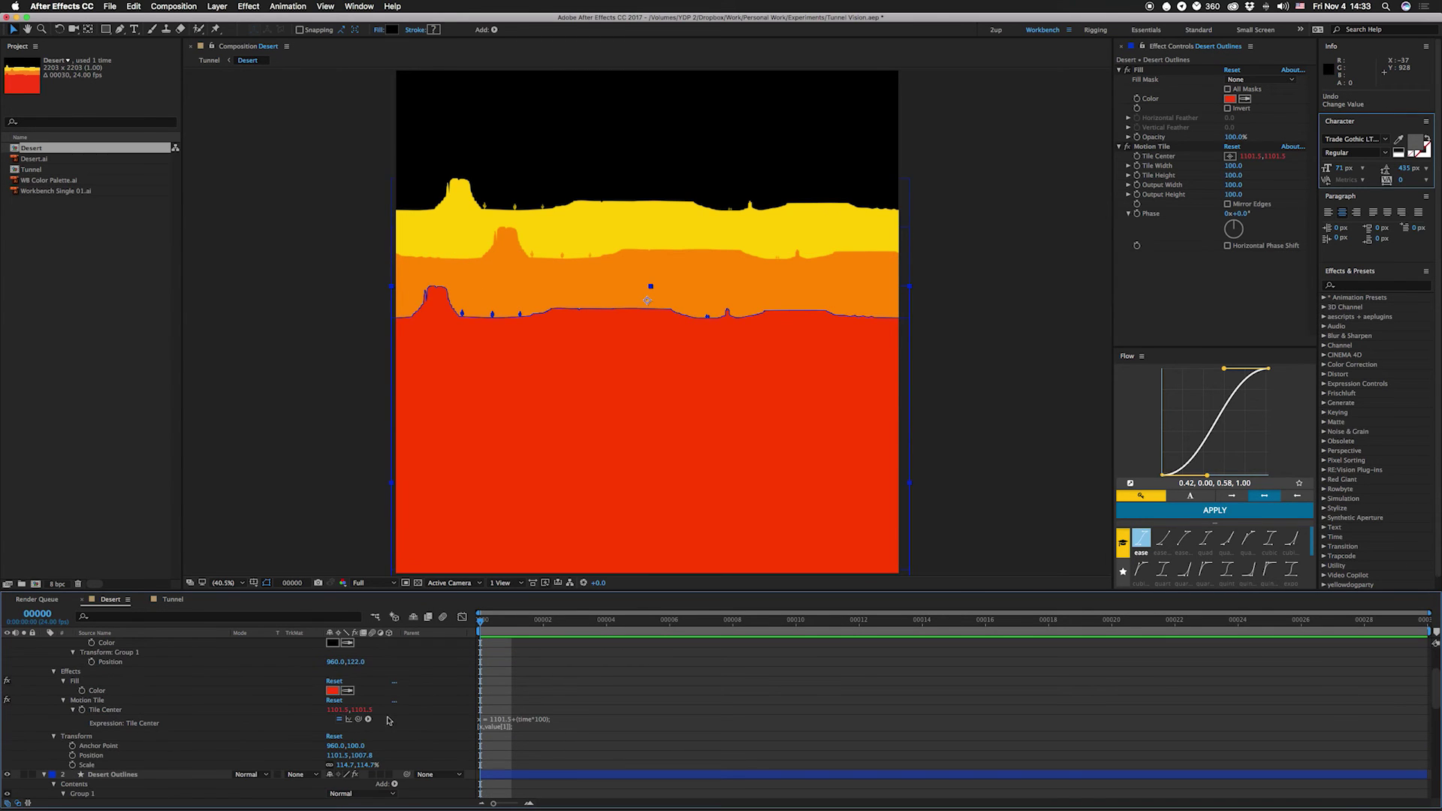
pyautogui.click(338, 721)
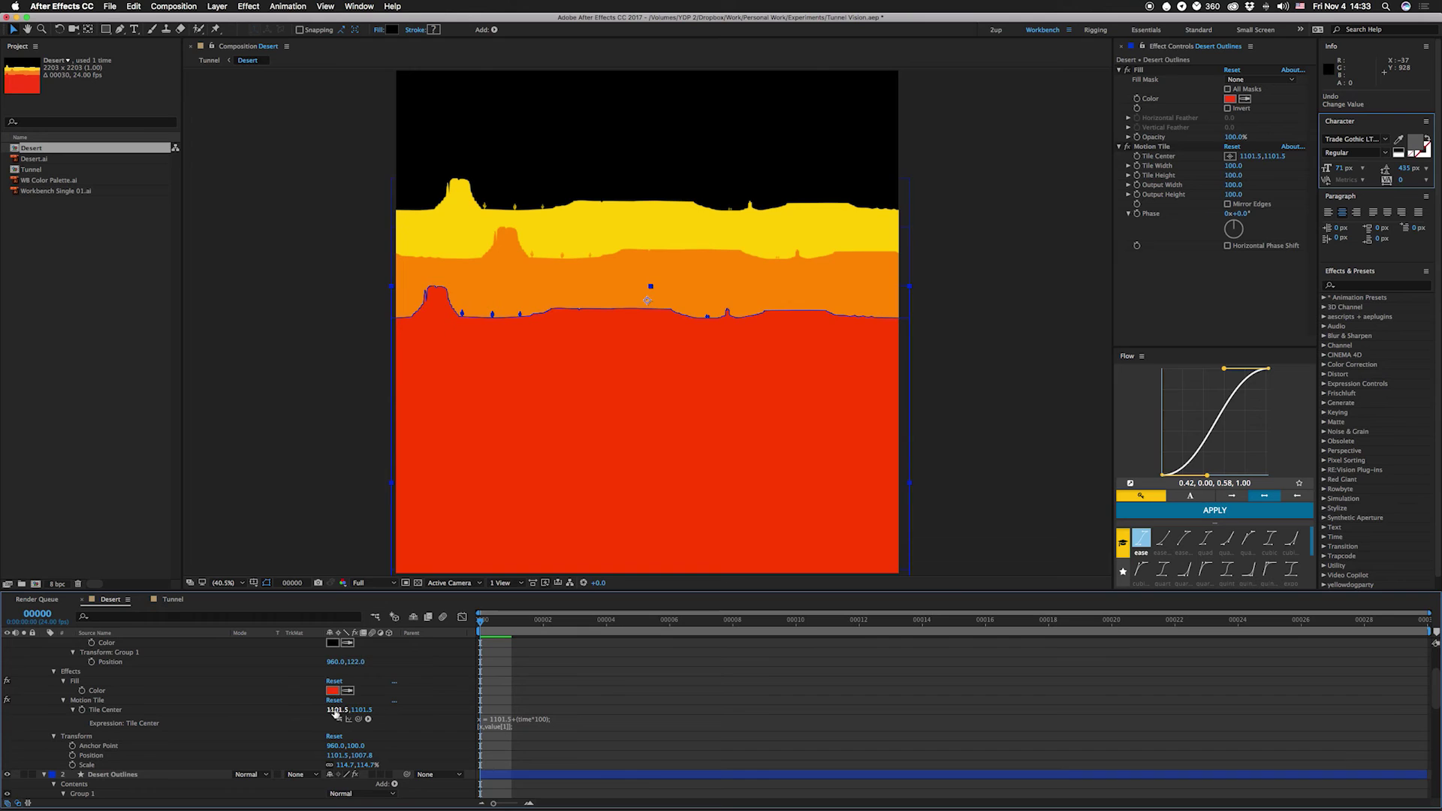
pyautogui.moveTo(336, 712); pyautogui.dragTo(1200, 714)
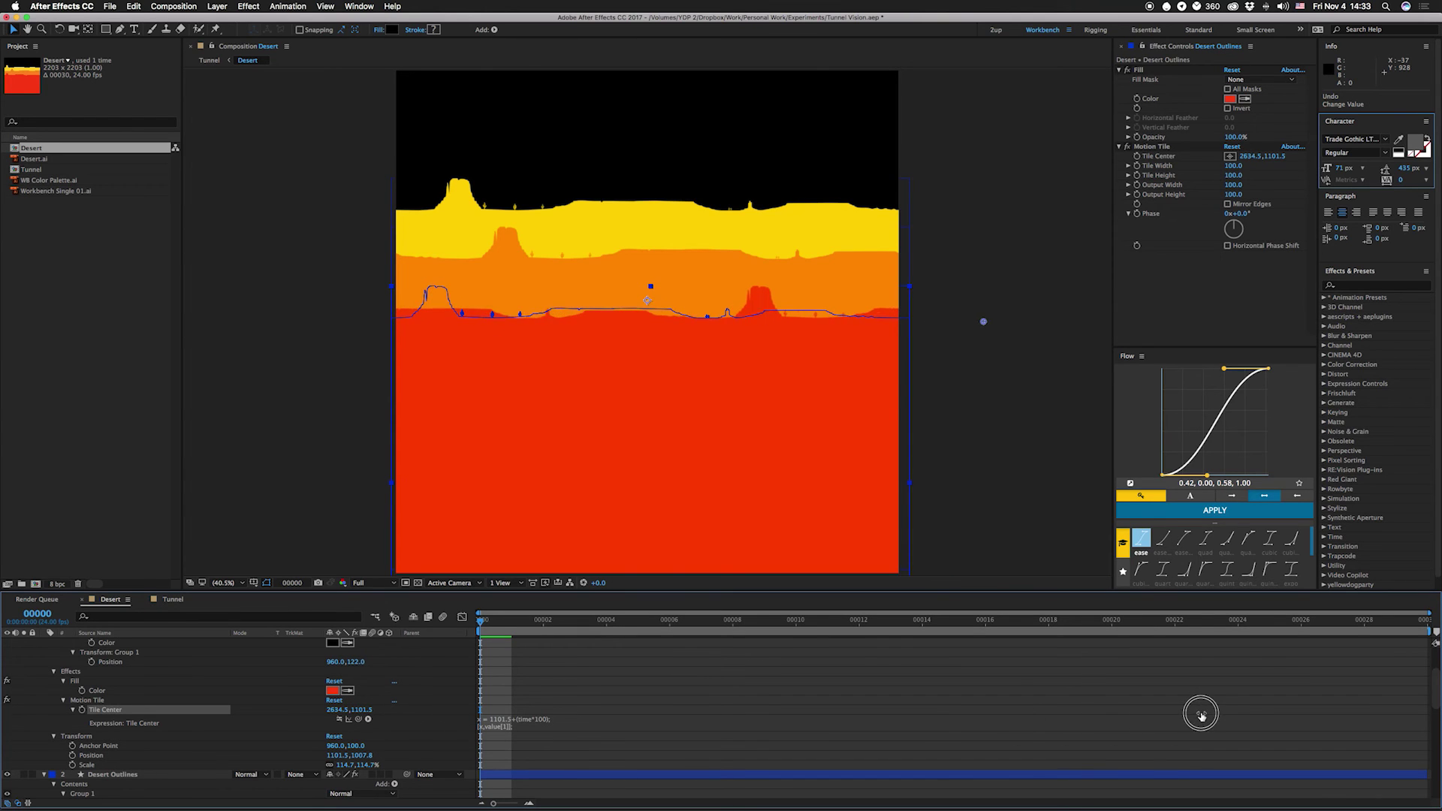
pyautogui.click(340, 710)
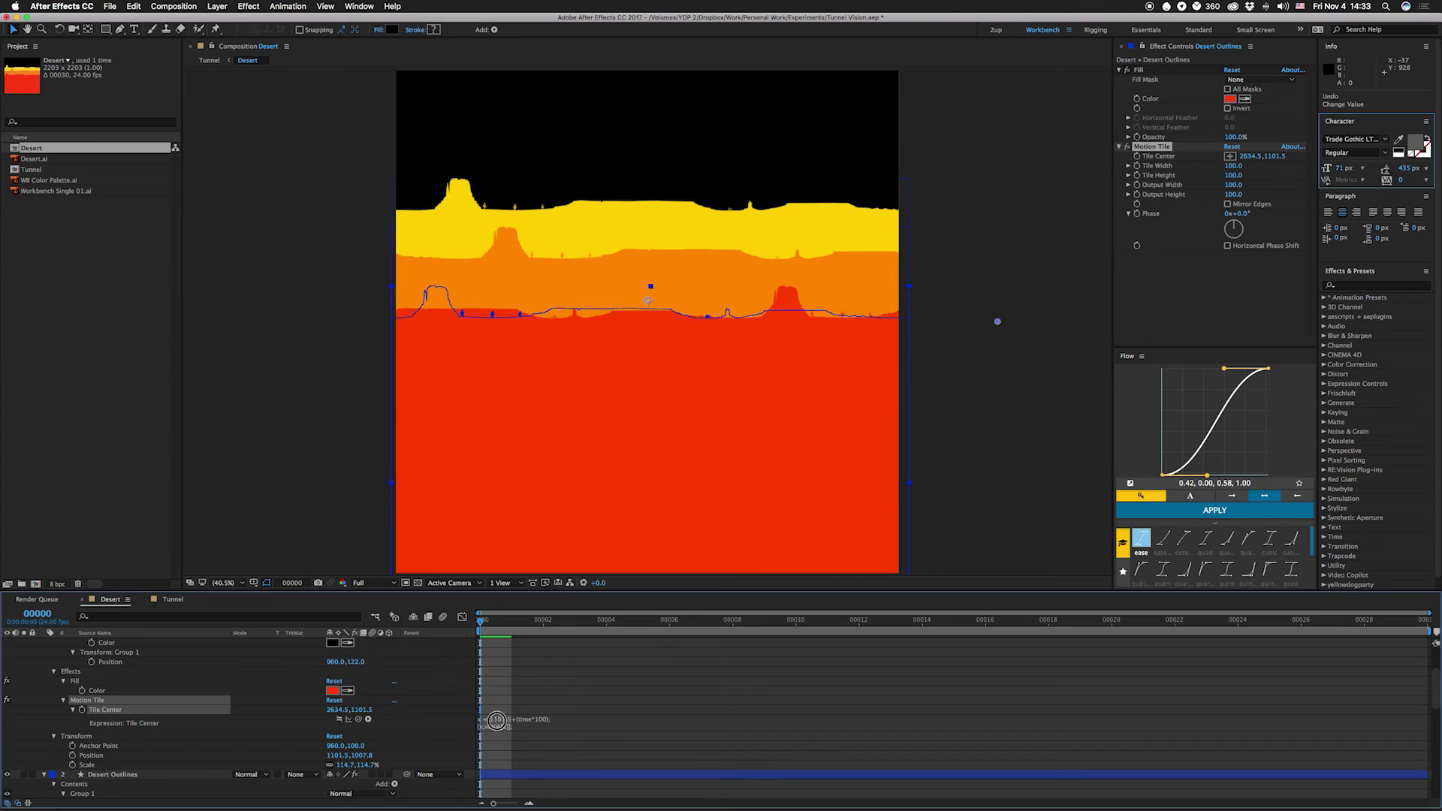
pyautogui.click(512, 720)
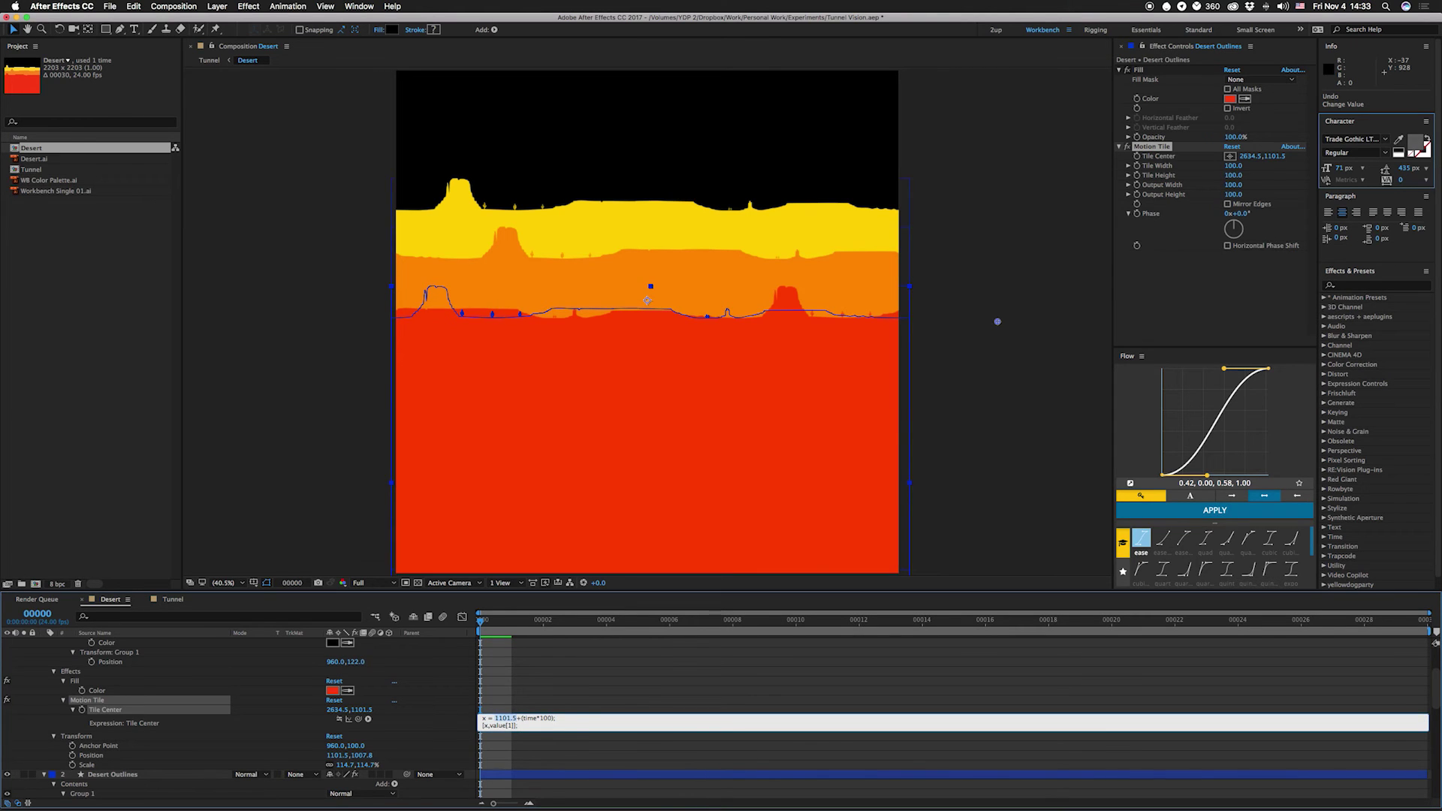
pyautogui.click(175, 600)
# Preview the tunnel, then drag the red desert layer lower in the Desert composition.
pyautogui.press('space')
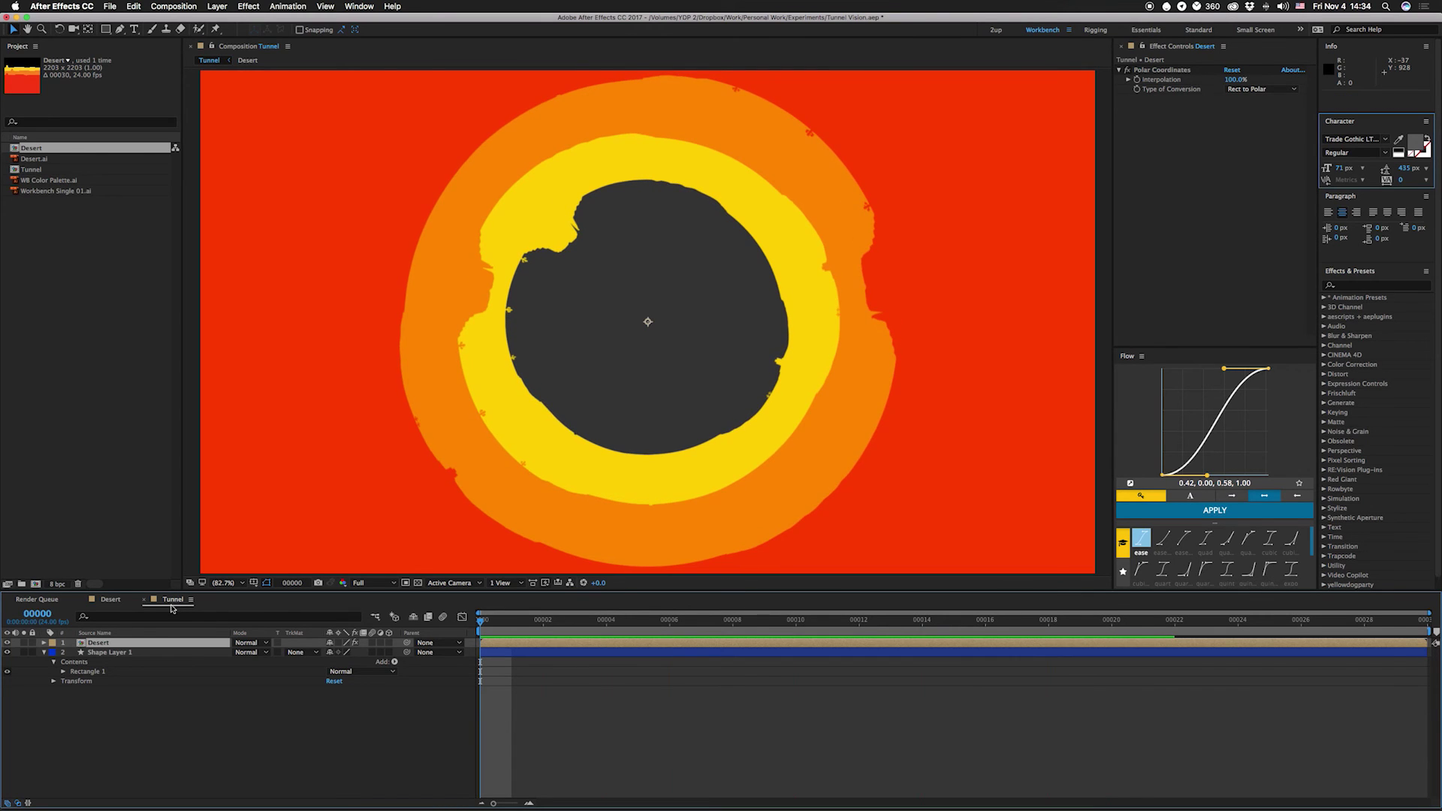
pyautogui.click(109, 600)
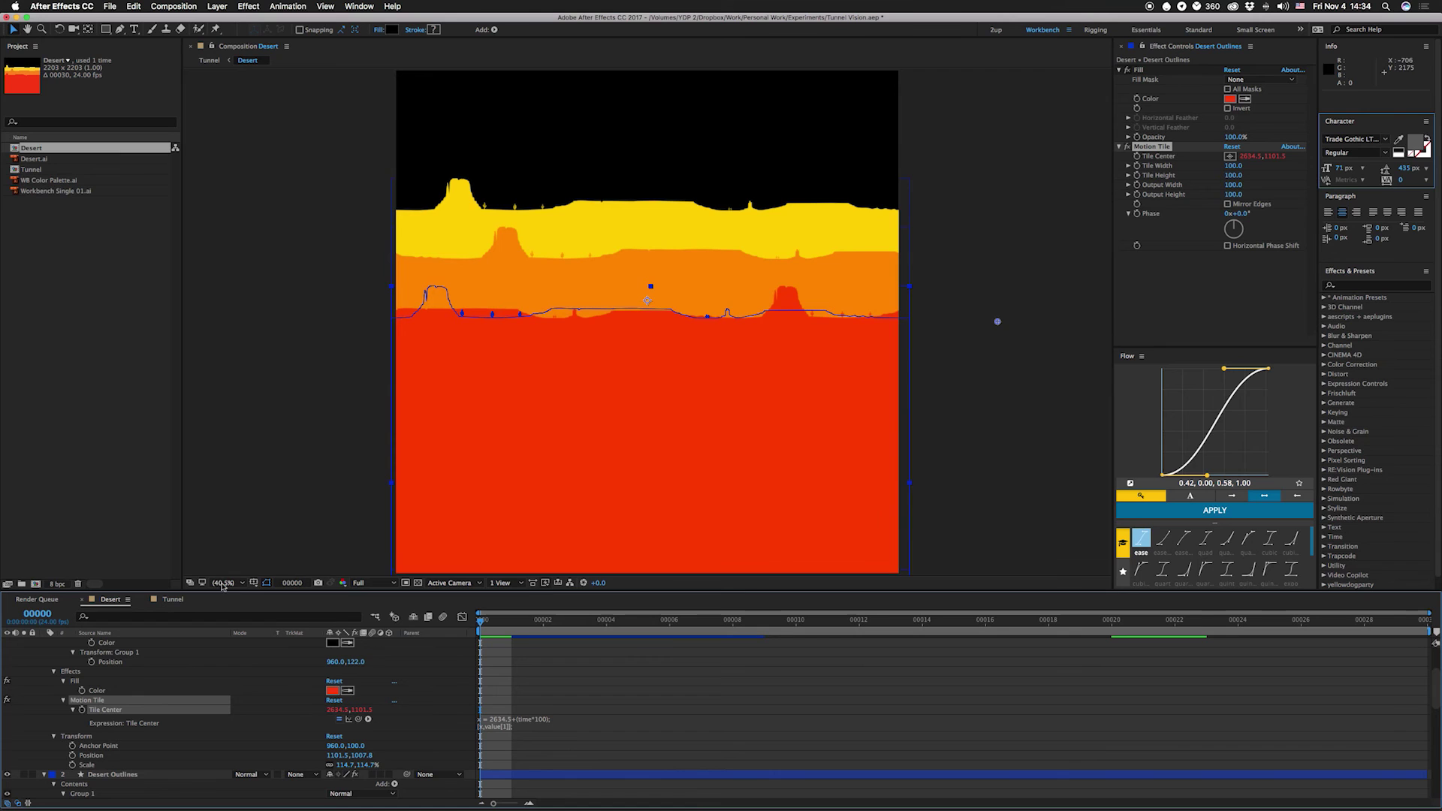
pyautogui.scroll(-5, 883, 490)
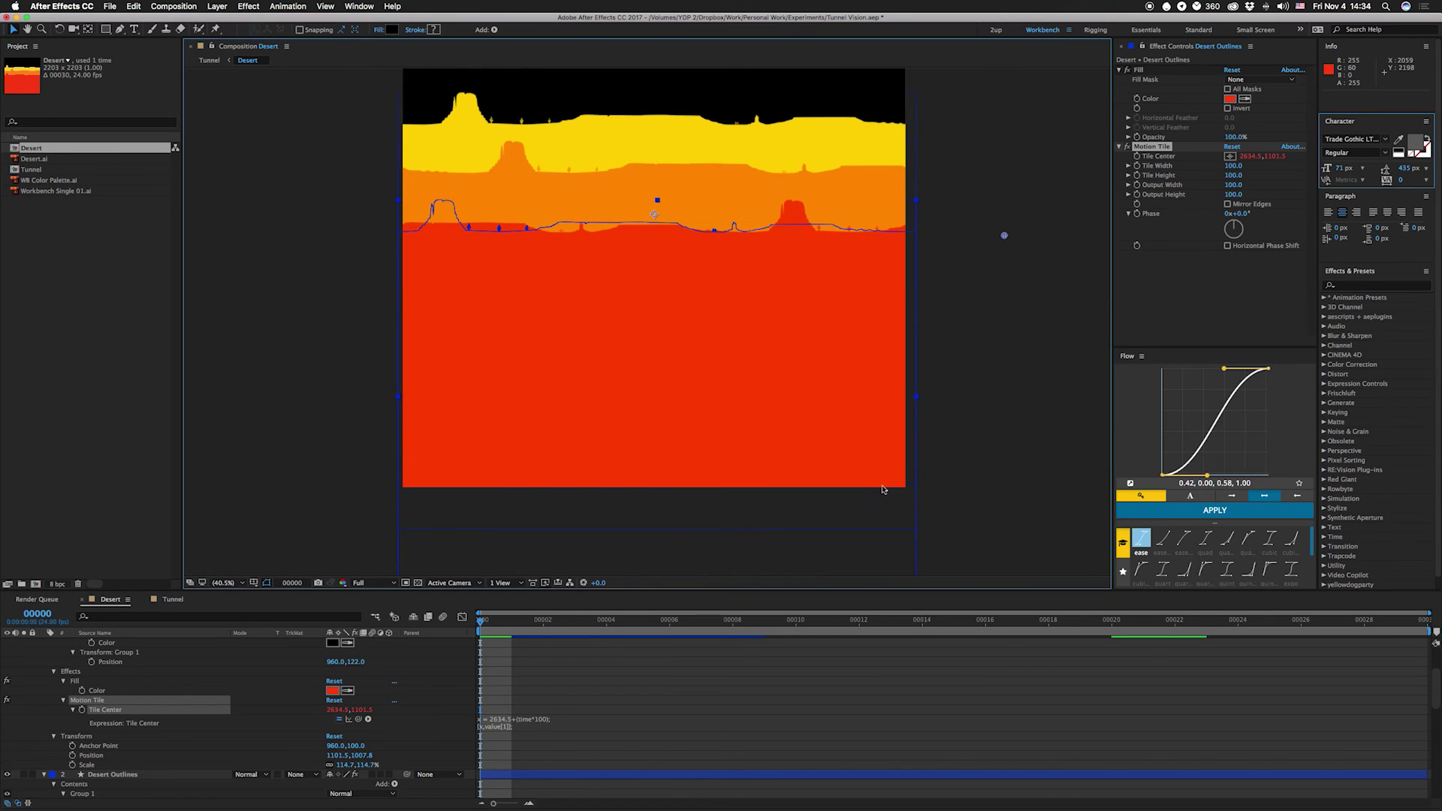
pyautogui.click(173, 599)
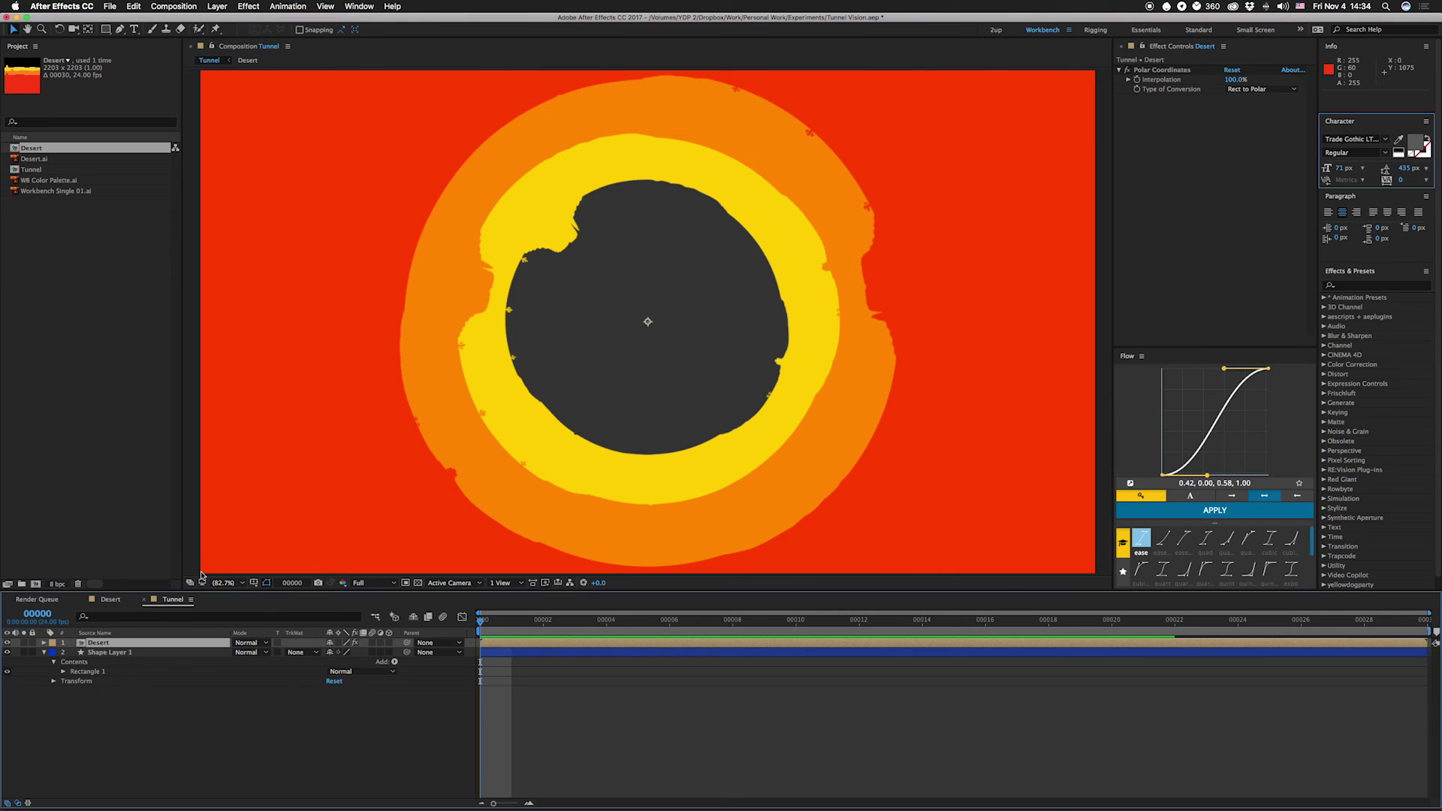
pyautogui.click(113, 601)
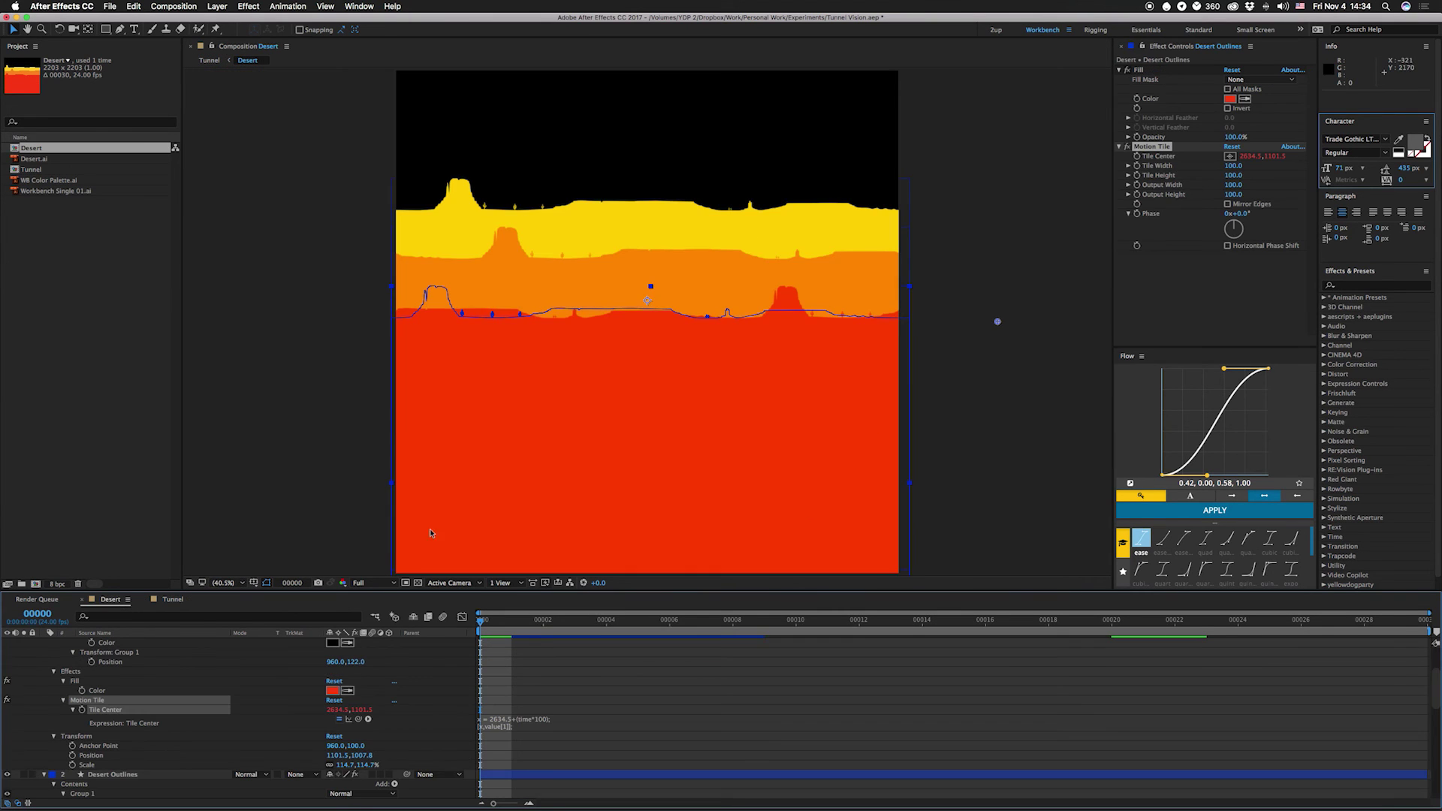
pyautogui.scroll(-3, 781, 301)
pyautogui.moveTo(779, 264); pyautogui.dragTo(768, 524)
# Inspect the tunnel, re-enter the Desert precomp and undo the red layer's move.
pyautogui.click(173, 601)
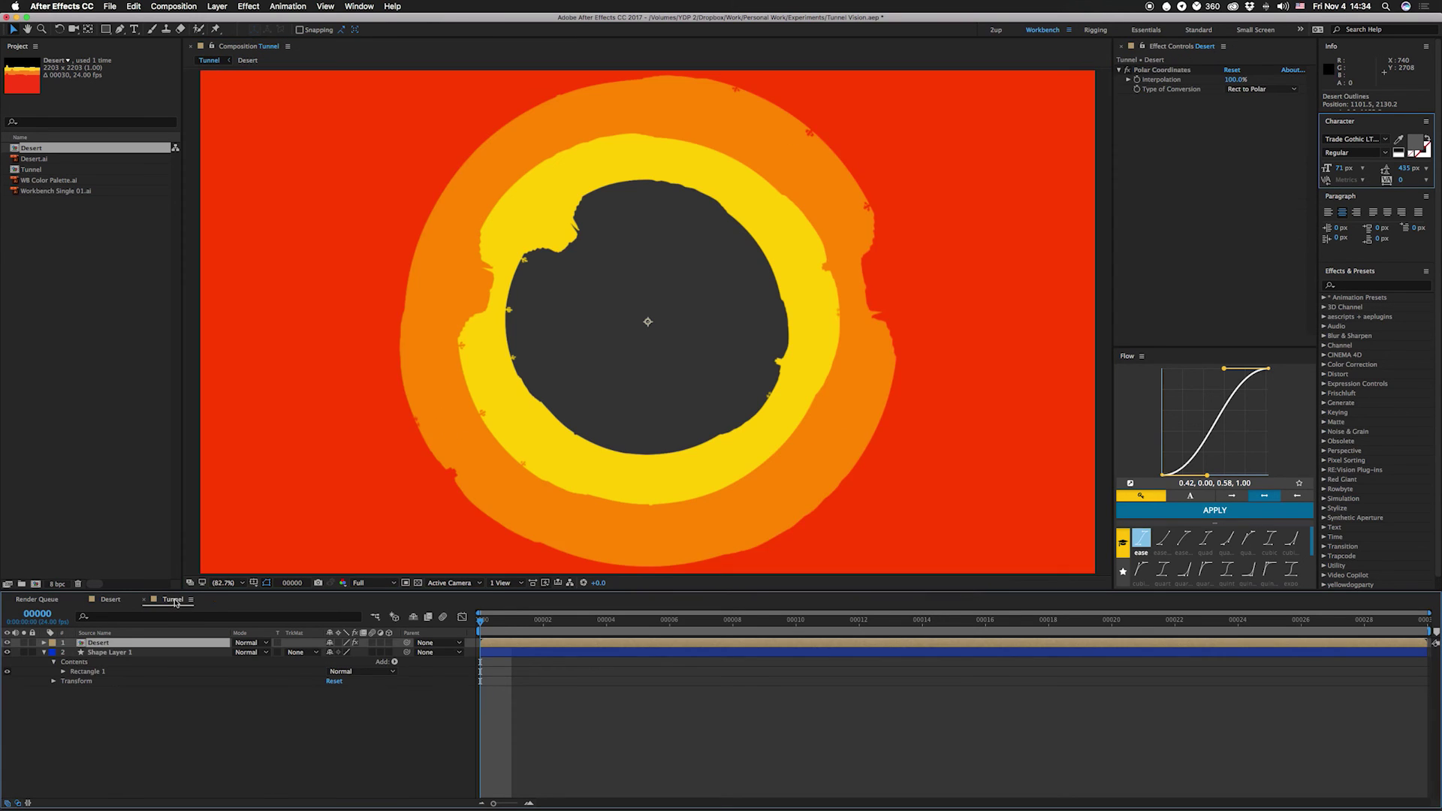
pyautogui.moveTo(388, 484); pyautogui.dragTo(387, 529)
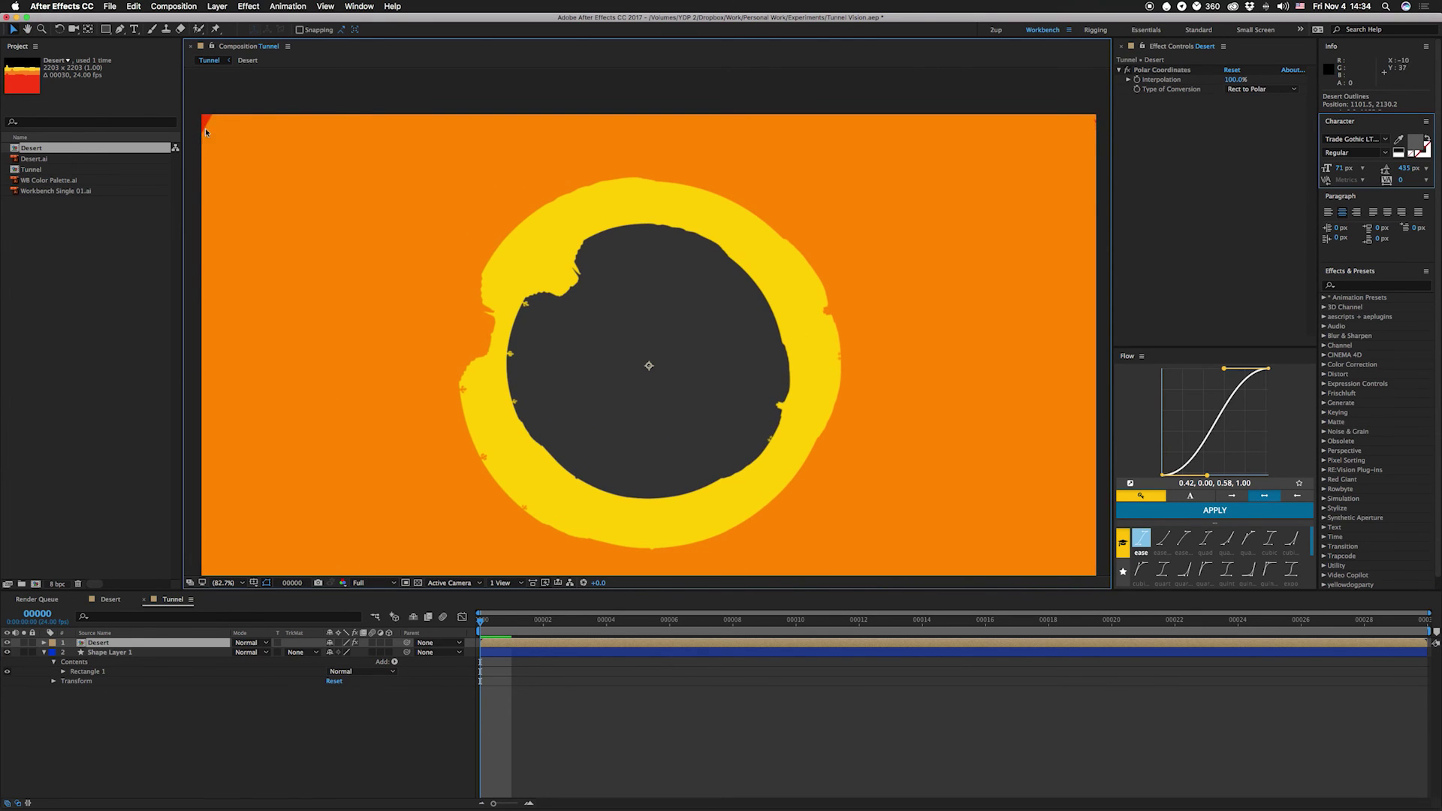
pyautogui.moveTo(894, 364); pyautogui.dragTo(800, 276)
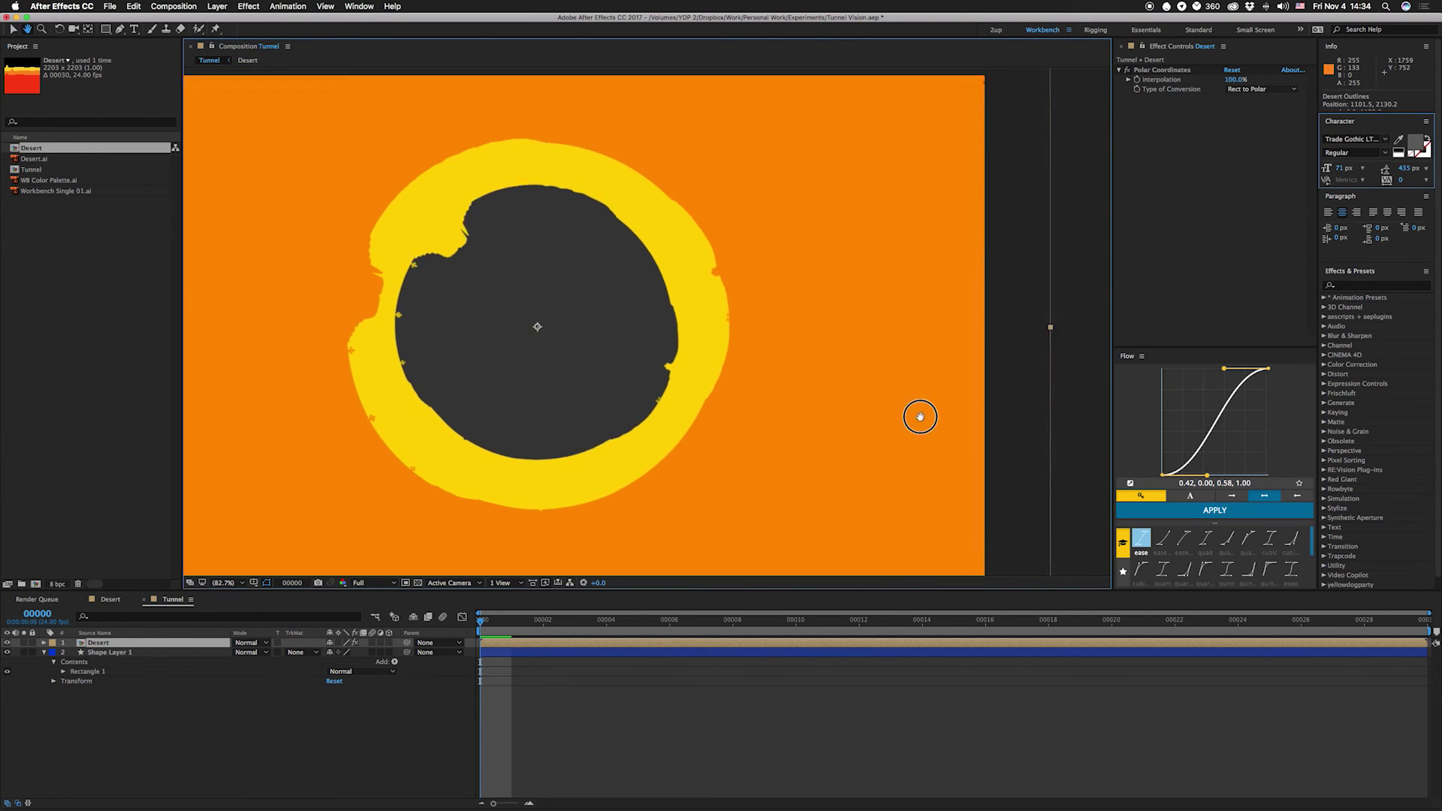
pyautogui.moveTo(921, 418); pyautogui.dragTo(1022, 419)
pyautogui.doubleClick(899, 505)
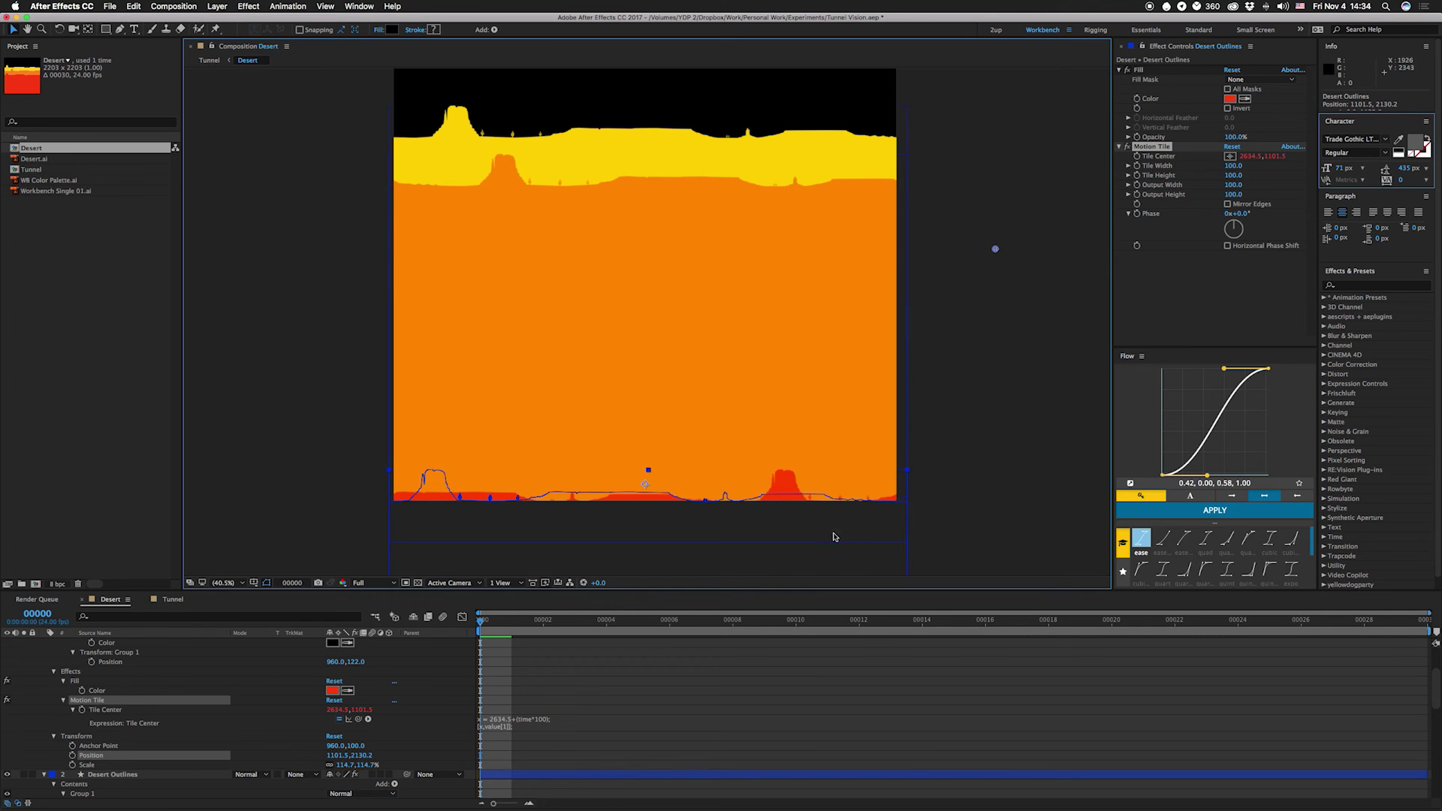
pyautogui.press('super+z')
# Raise the red desert layer to Position 1101.5, 1330.9, restoring the tunnel's red outer ring.
pyautogui.click(172, 600)
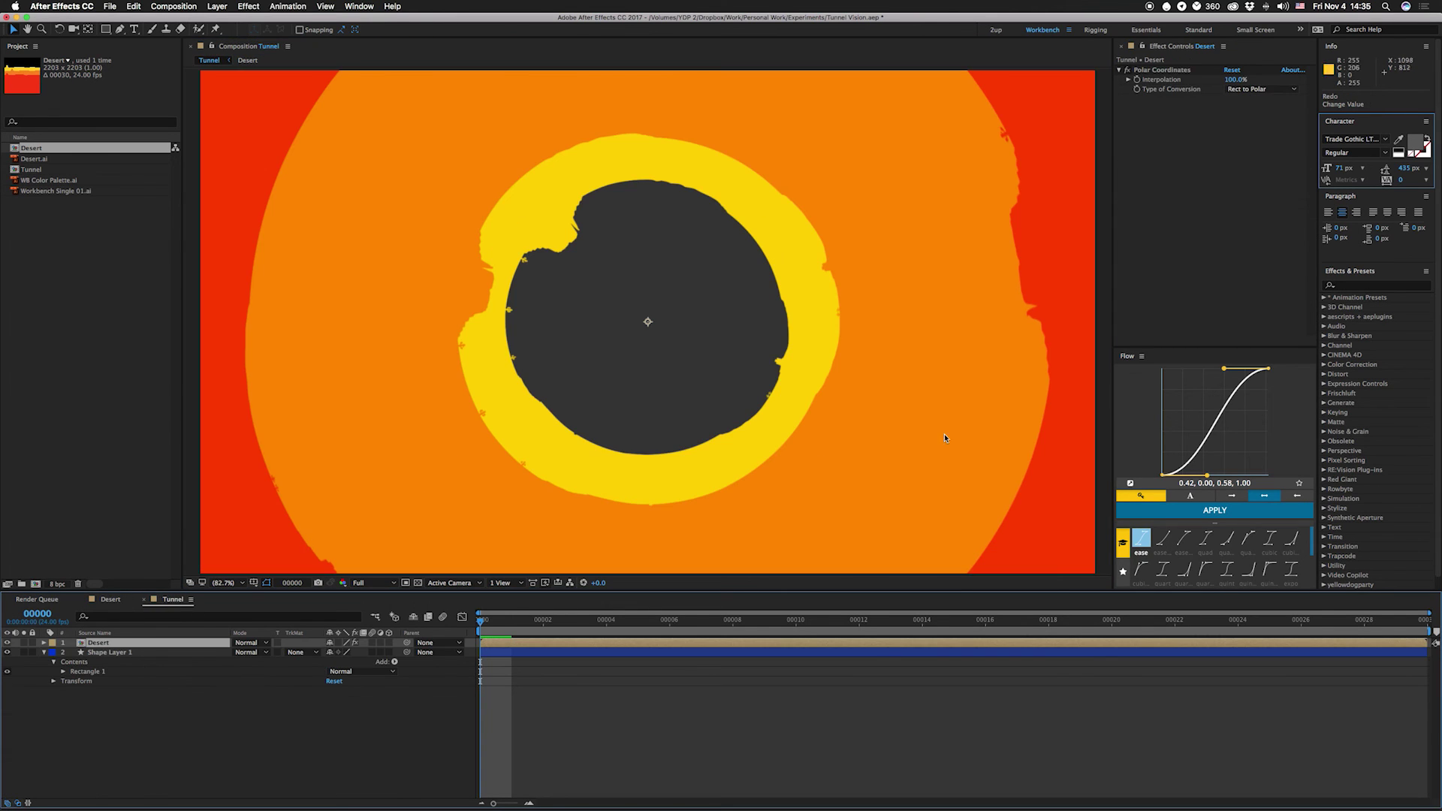
pyautogui.doubleClick(943, 509)
pyautogui.moveTo(759, 441)
pyautogui.mouseDown()
pyautogui.moveTo(772, 493)
pyautogui.moveTo(773, 437)
pyautogui.mouseUp()
pyautogui.click(172, 600)
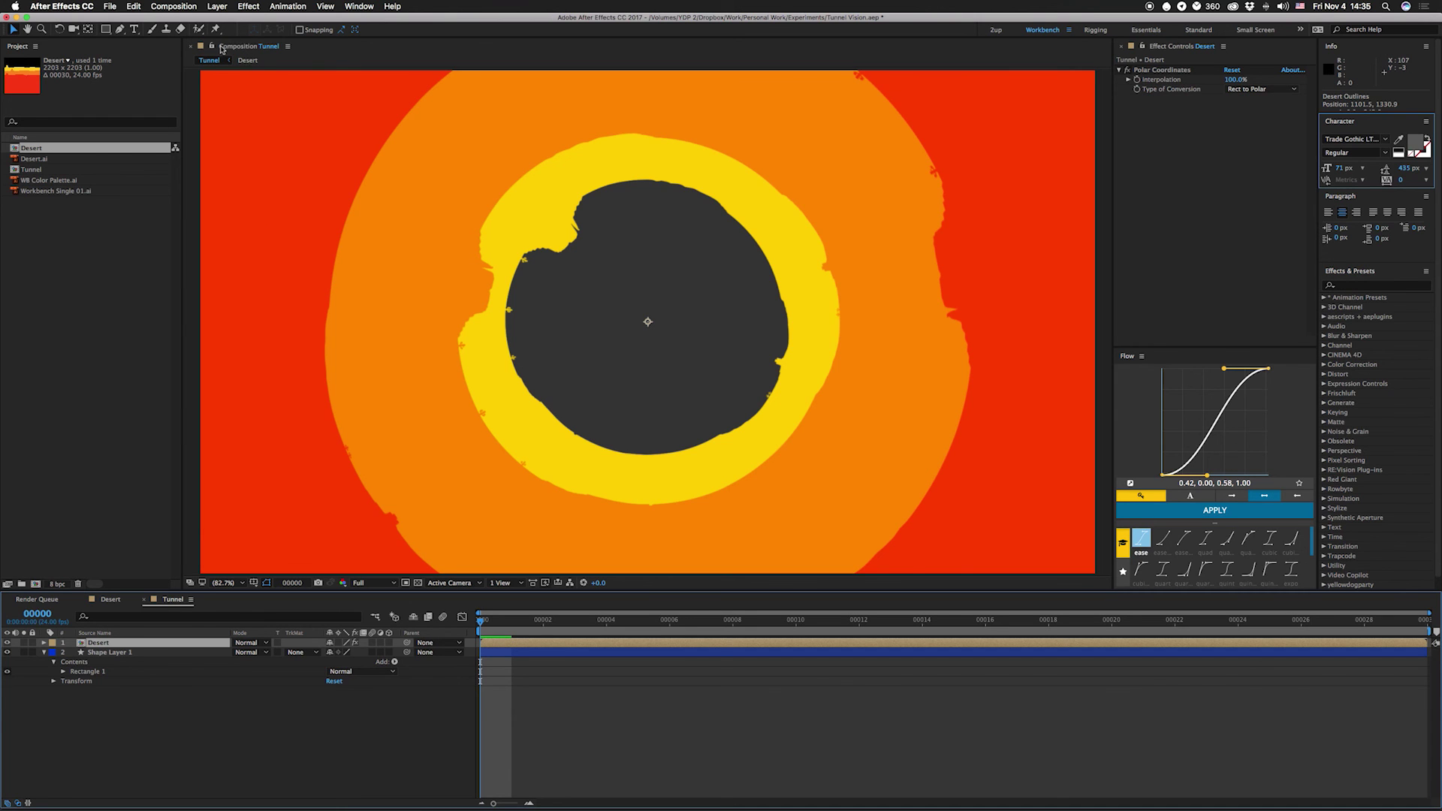
# Dock the Desert composition viewer beside the Tunnel view.
pyautogui.click(248, 60)
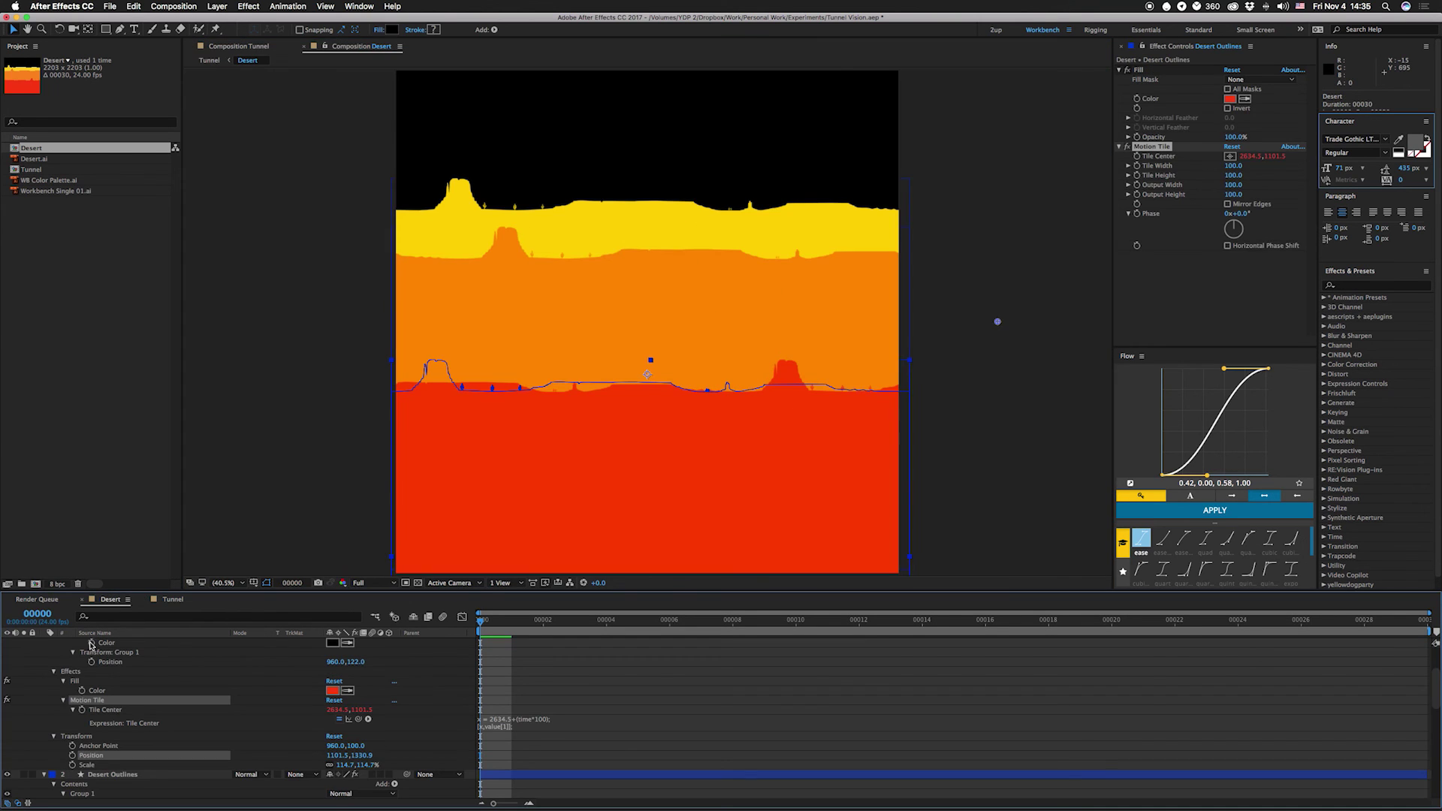
pyautogui.moveTo(341, 49); pyautogui.dragTo(1104, 321)
pyautogui.scroll(3, 150, 679)
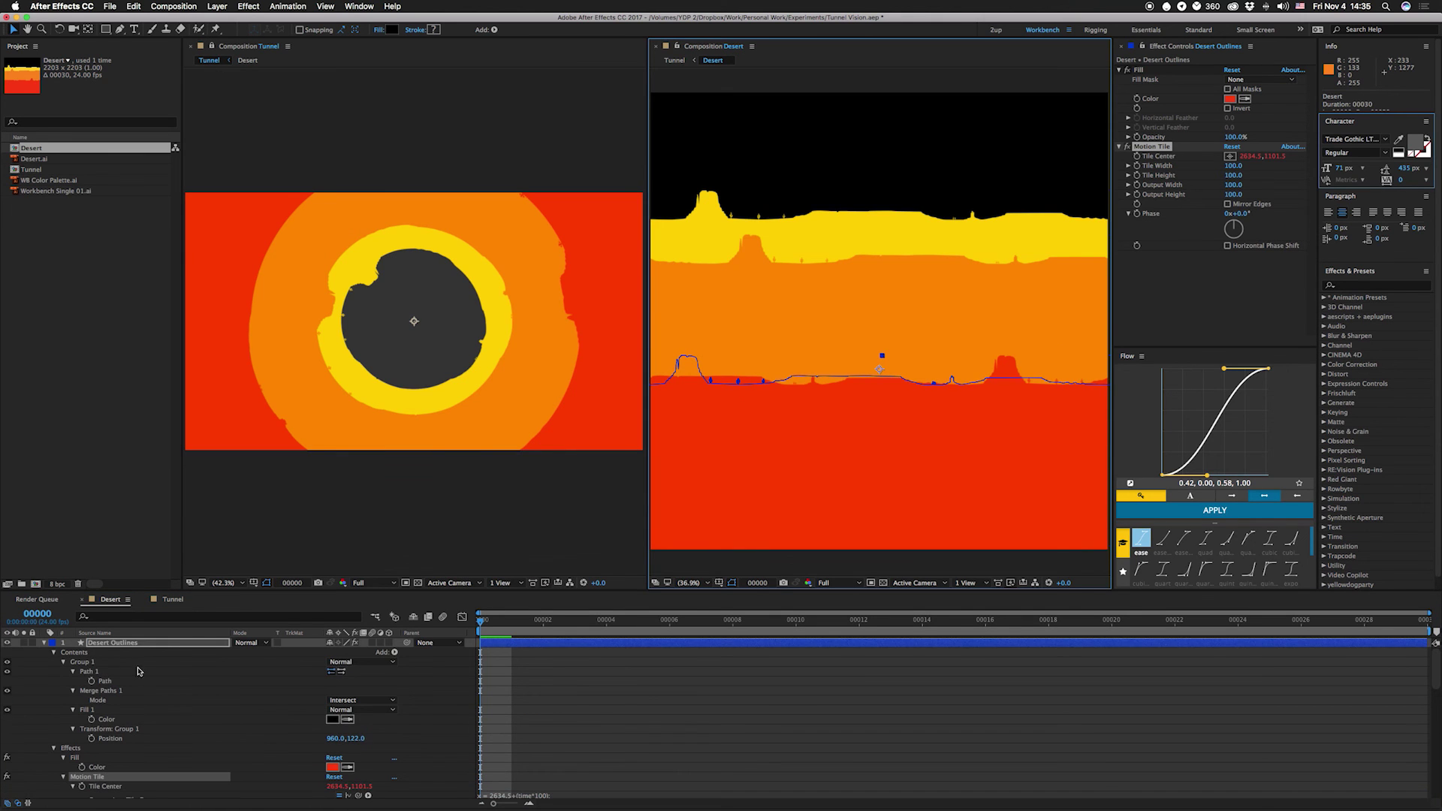
# Raise the red desert layers in the Desert comp, then return to the Tunnel comp to check the rings.
pyautogui.moveTo(818, 420); pyautogui.dragTo(817, 376)
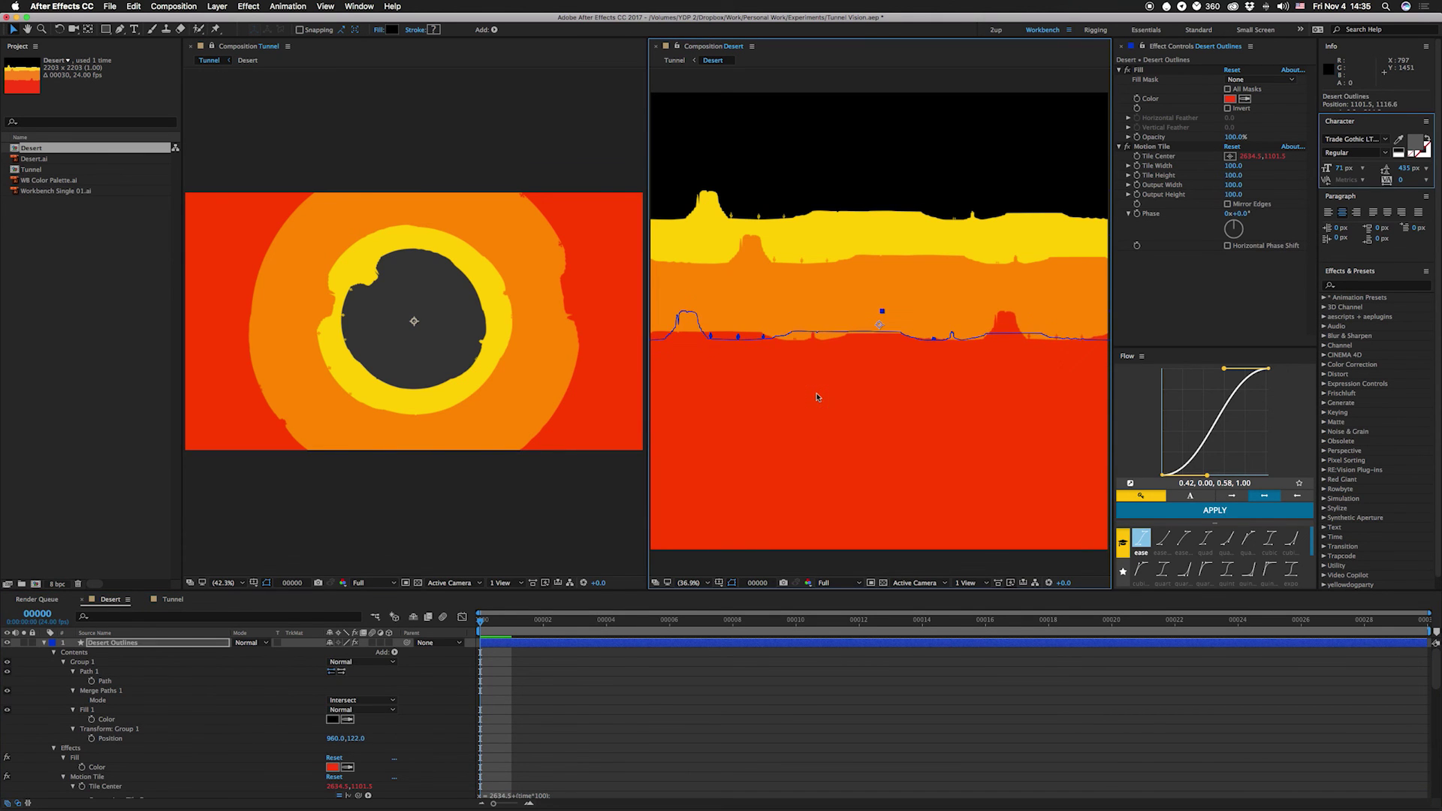
pyautogui.moveTo(774, 417)
pyautogui.mouseDown()
pyautogui.moveTo(772, 364)
pyautogui.moveTo(764, 393)
pyautogui.mouseUp()
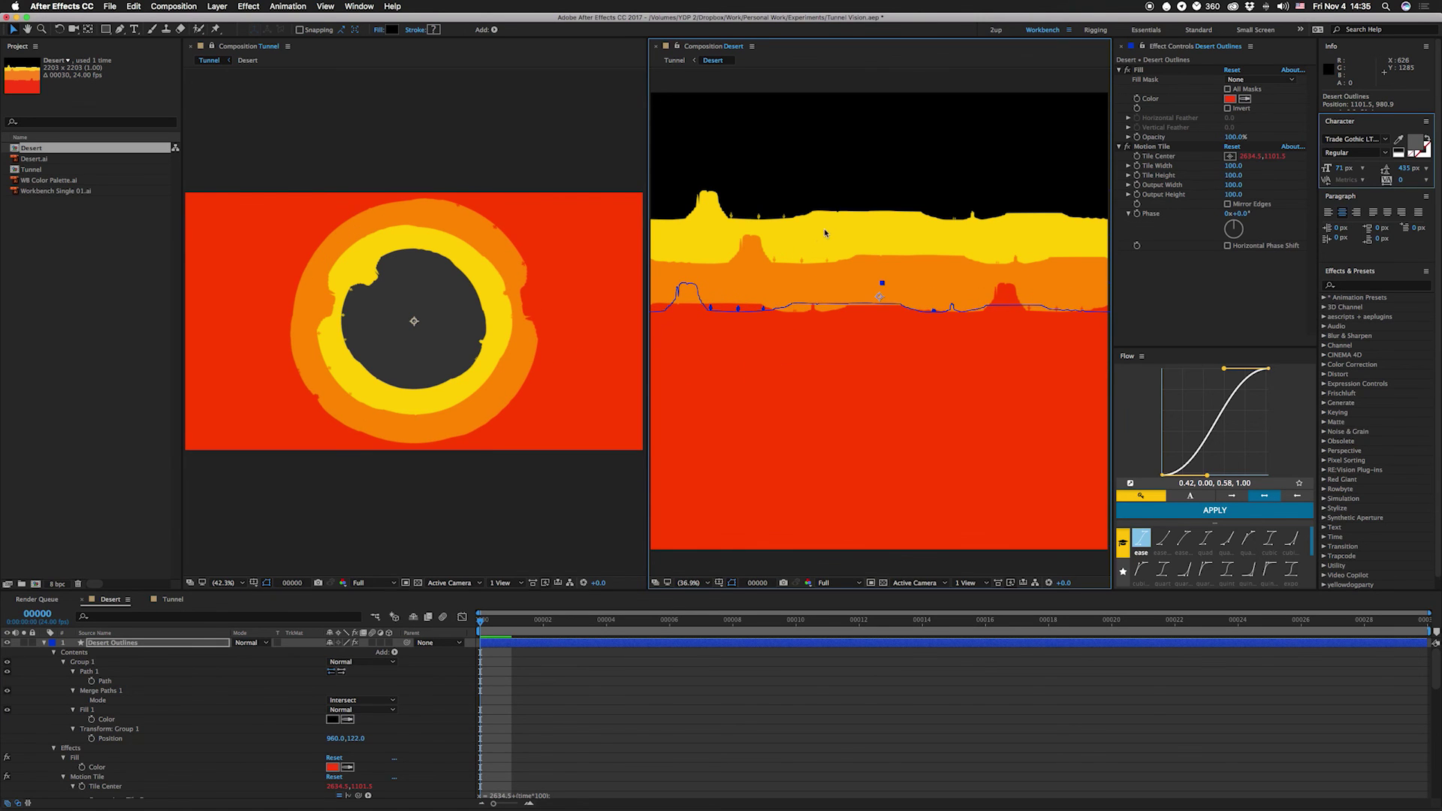
pyautogui.moveTo(869, 227); pyautogui.dragTo(870, 105)
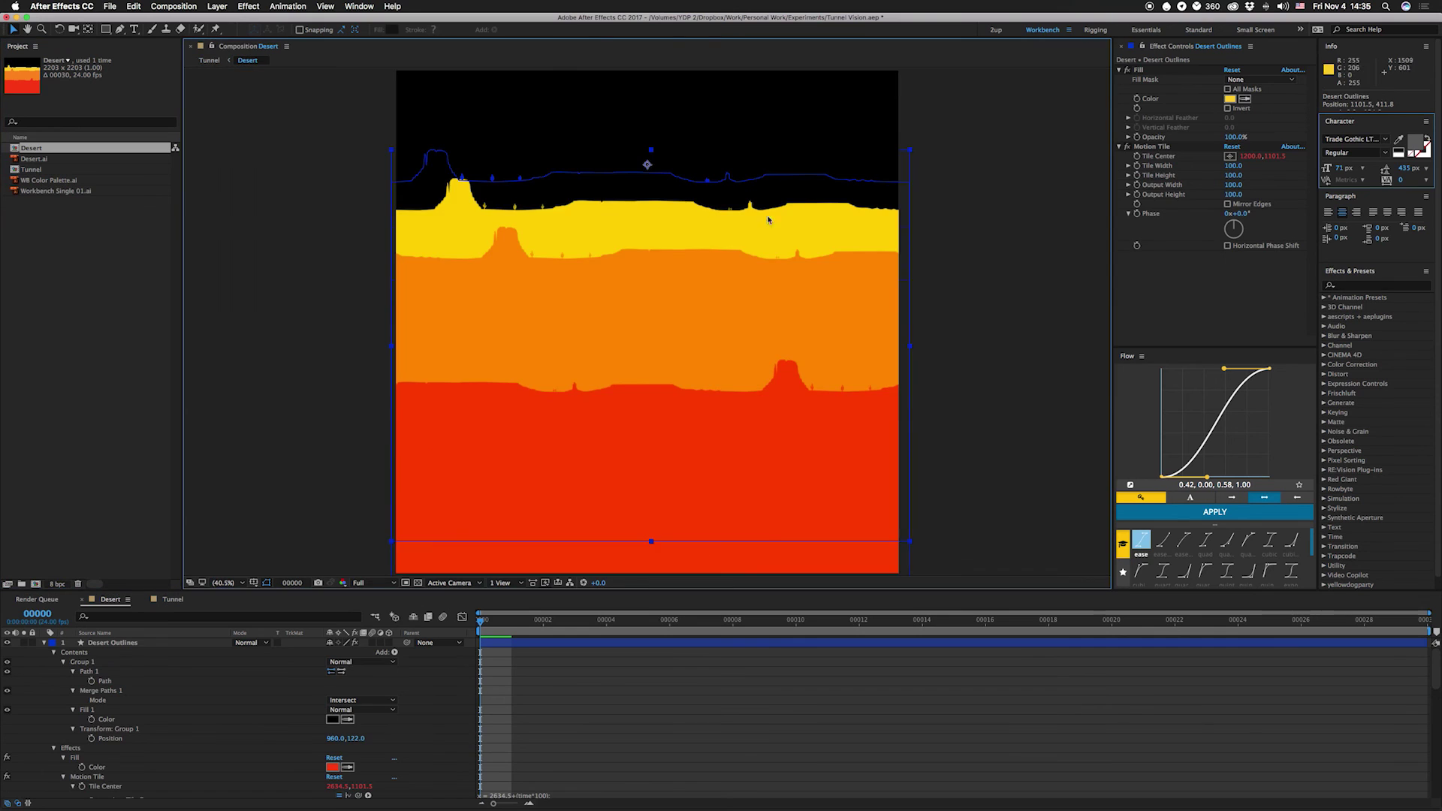
pyautogui.hotkey('shift', 'Escape')
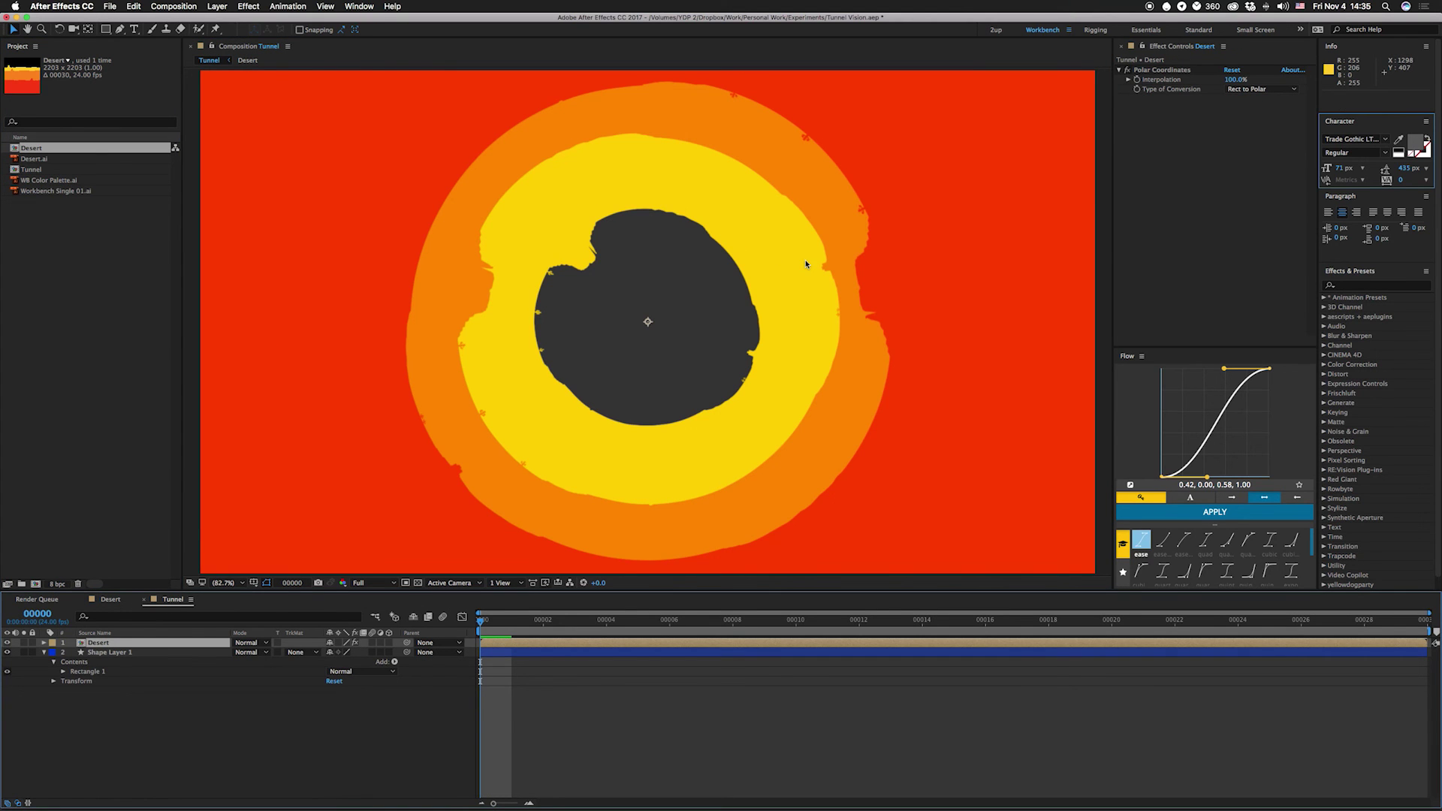
pyautogui.press('space')
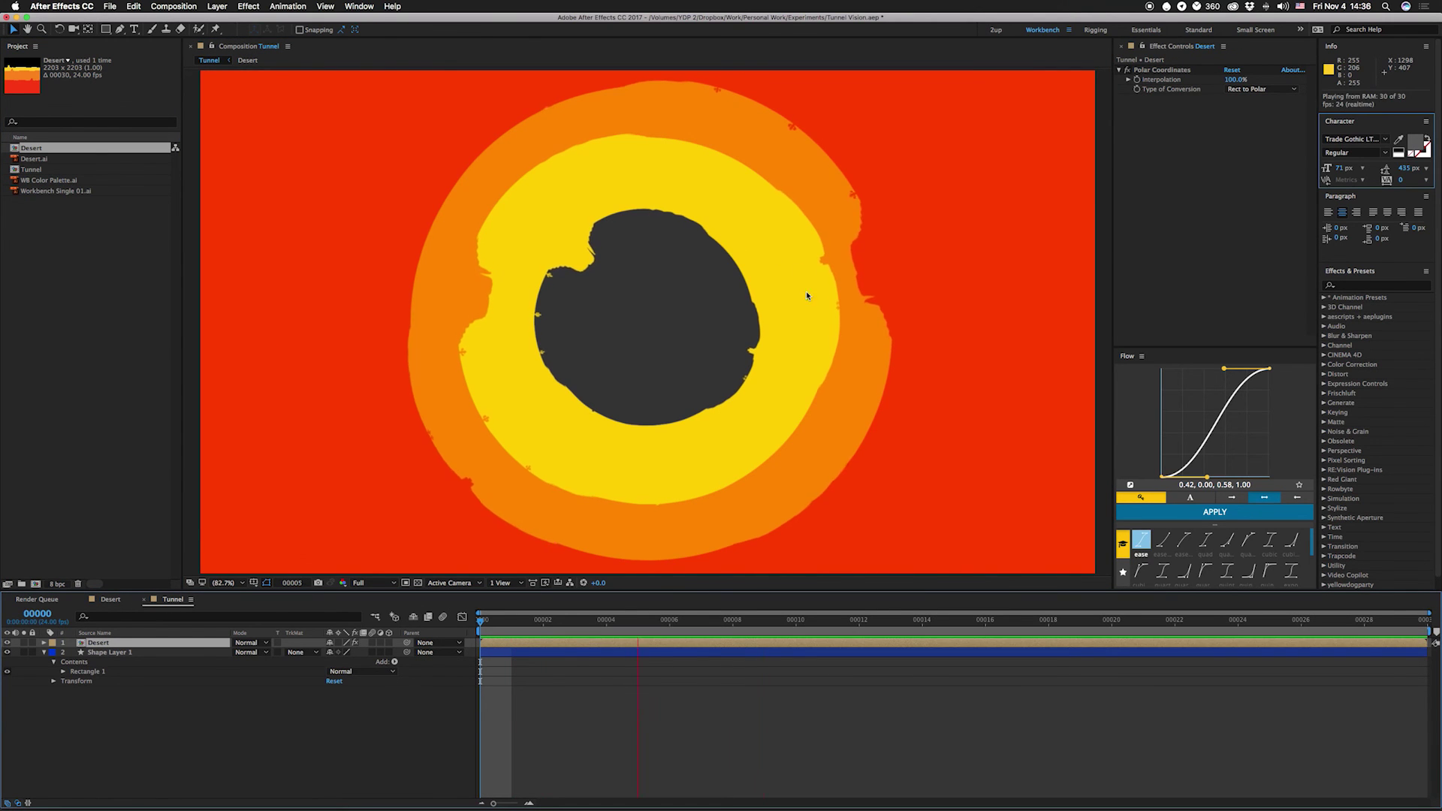